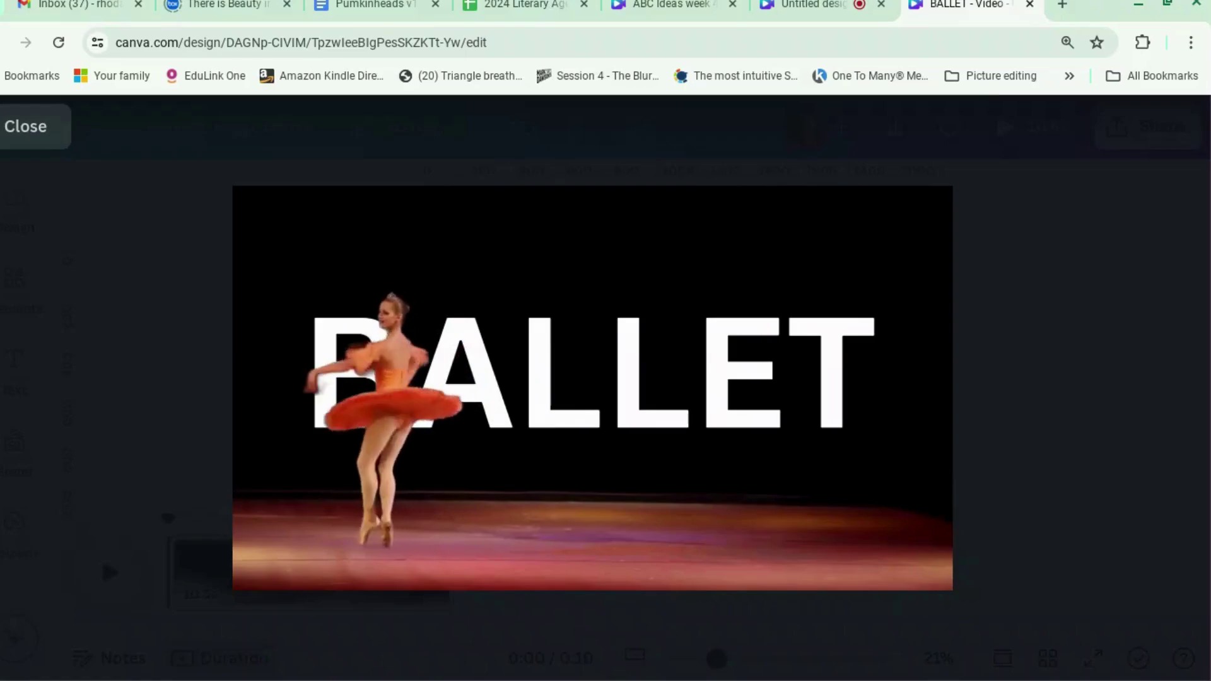
{"action": "left_click", "coordinate": [584, 371]}
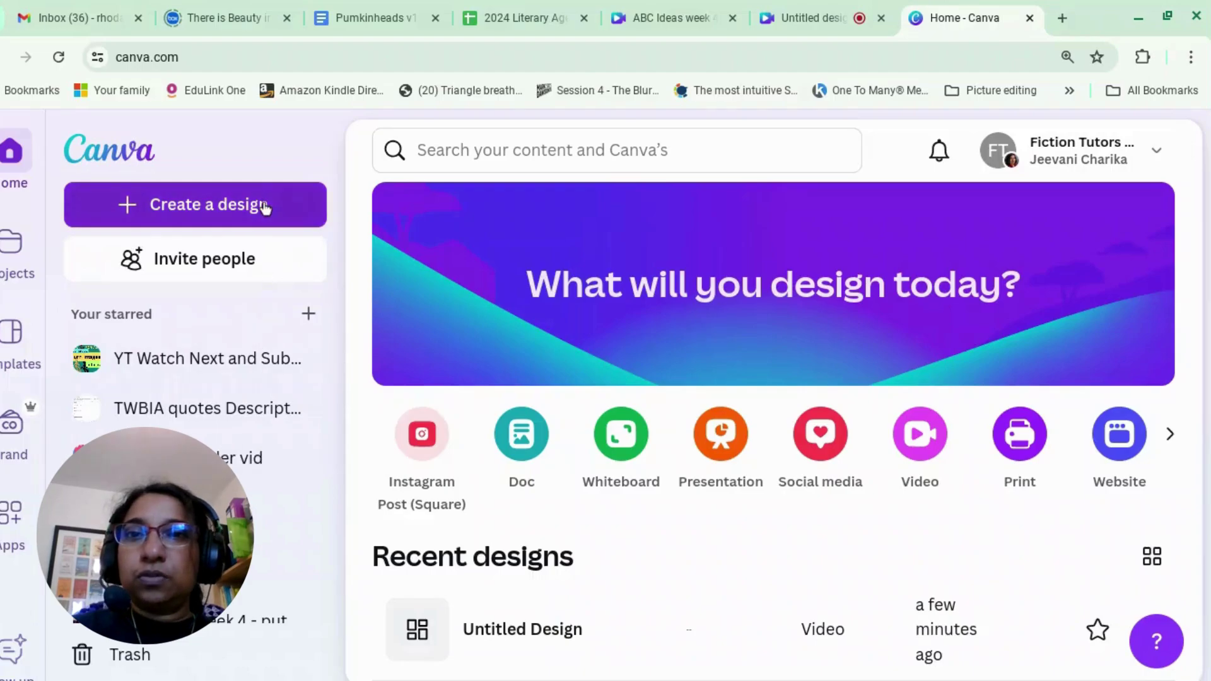
- Create a blank YouTube Video design and dismiss the suggested templates
{"action": "left_click", "coordinate": [265, 208]}
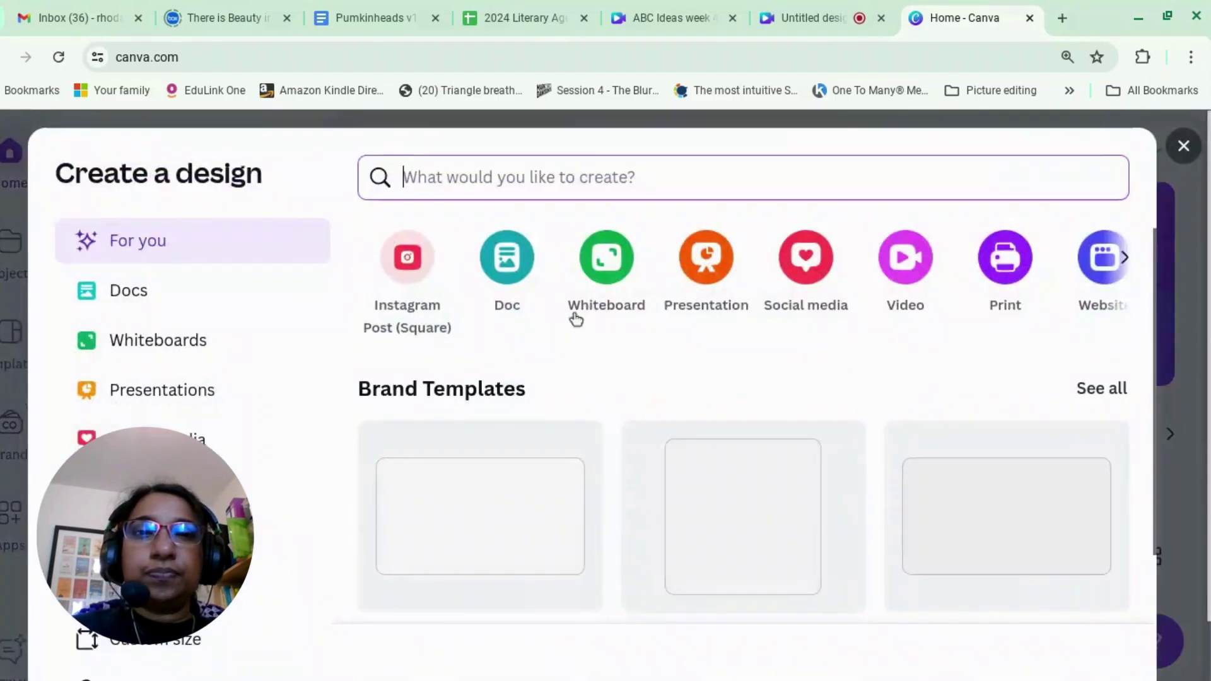
{"action": "left_click", "coordinate": [901, 275]}
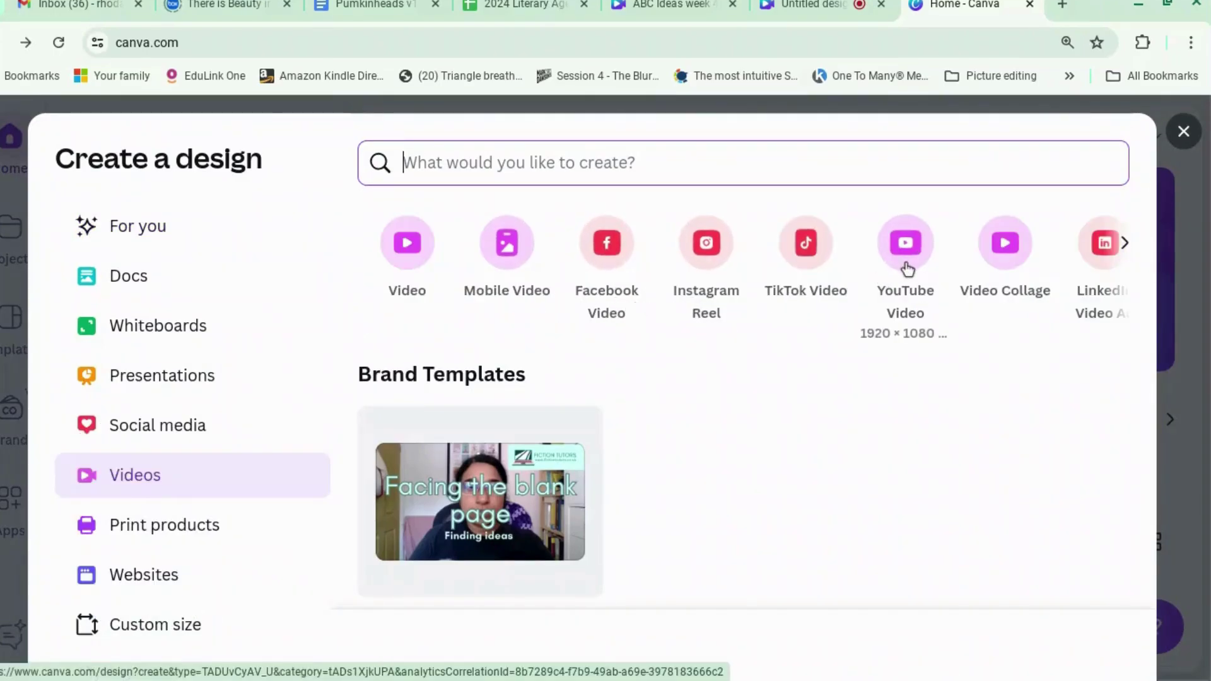
{"action": "left_click", "coordinate": [907, 269]}
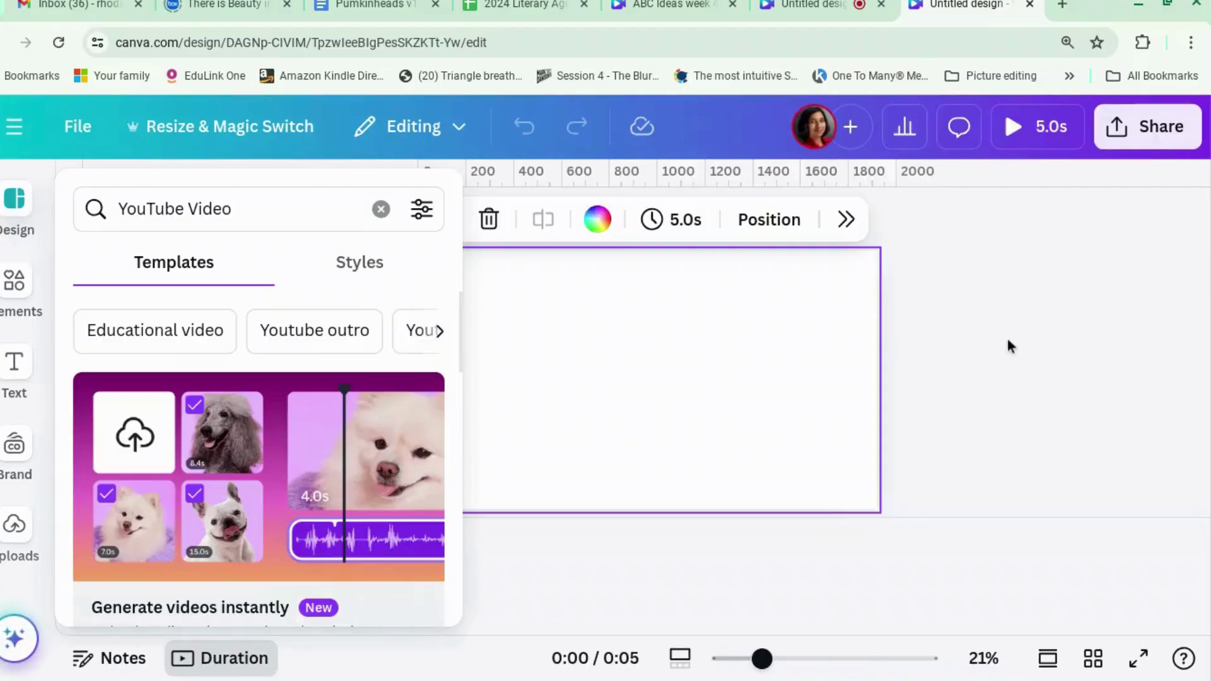
{"action": "left_click", "coordinate": [1008, 346]}
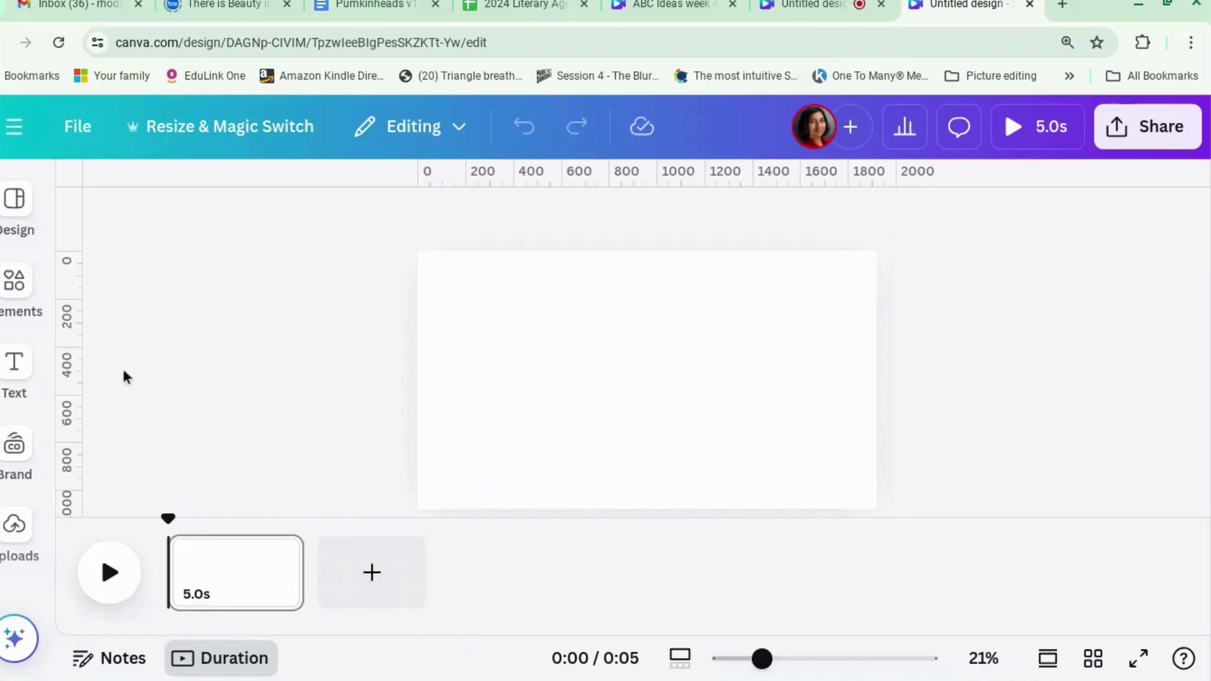
{"action": "left_click", "coordinate": [14, 280]}
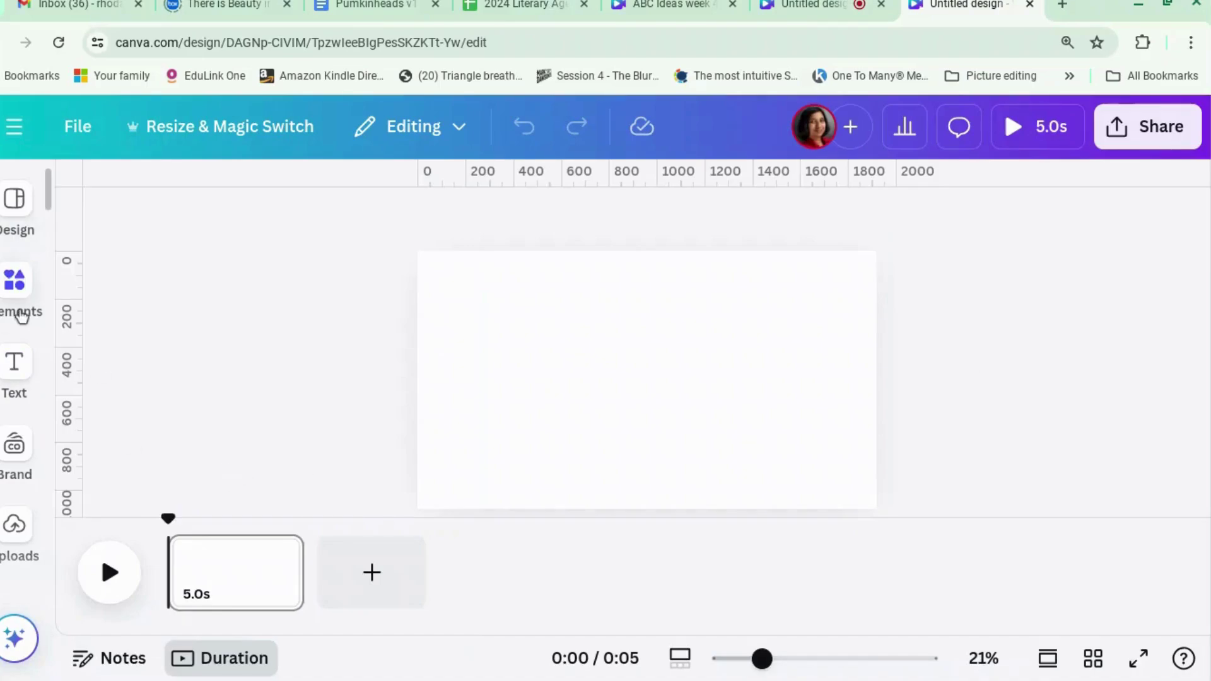
{"action": "left_click", "coordinate": [193, 272]}
{"action": "left_click", "coordinate": [515, 214]}
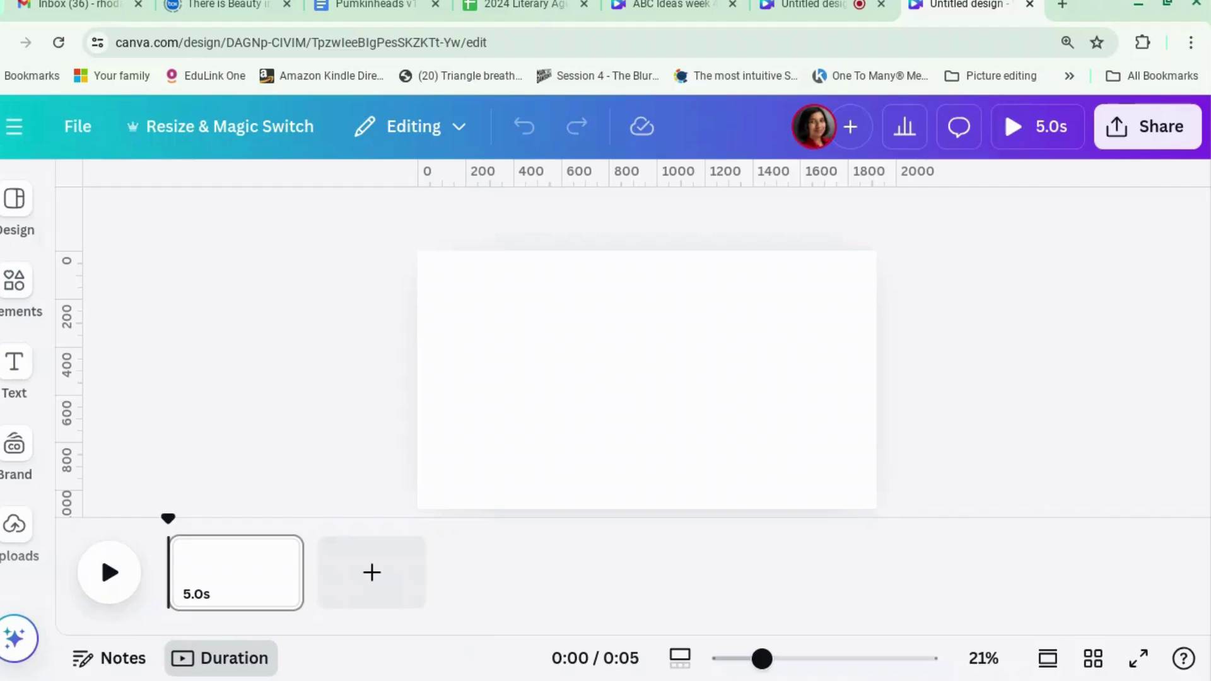
{"action": "left_click", "coordinate": [1071, 8]}
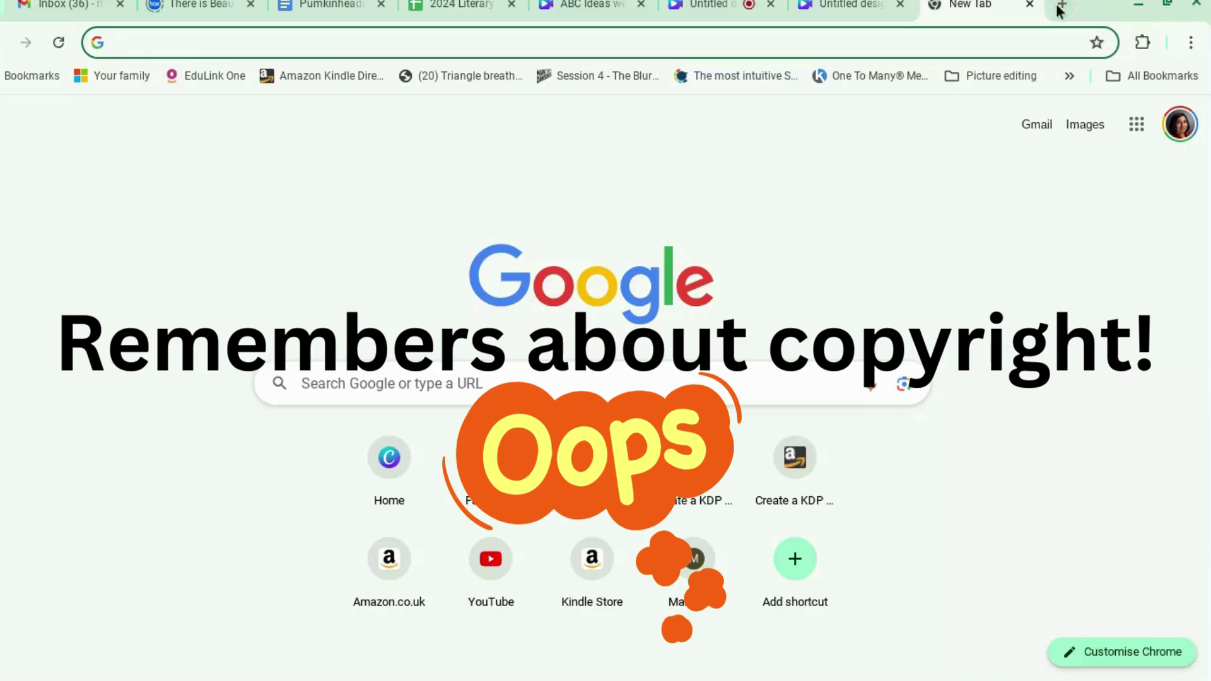
{"action": "left_click", "coordinate": [1063, 6]}
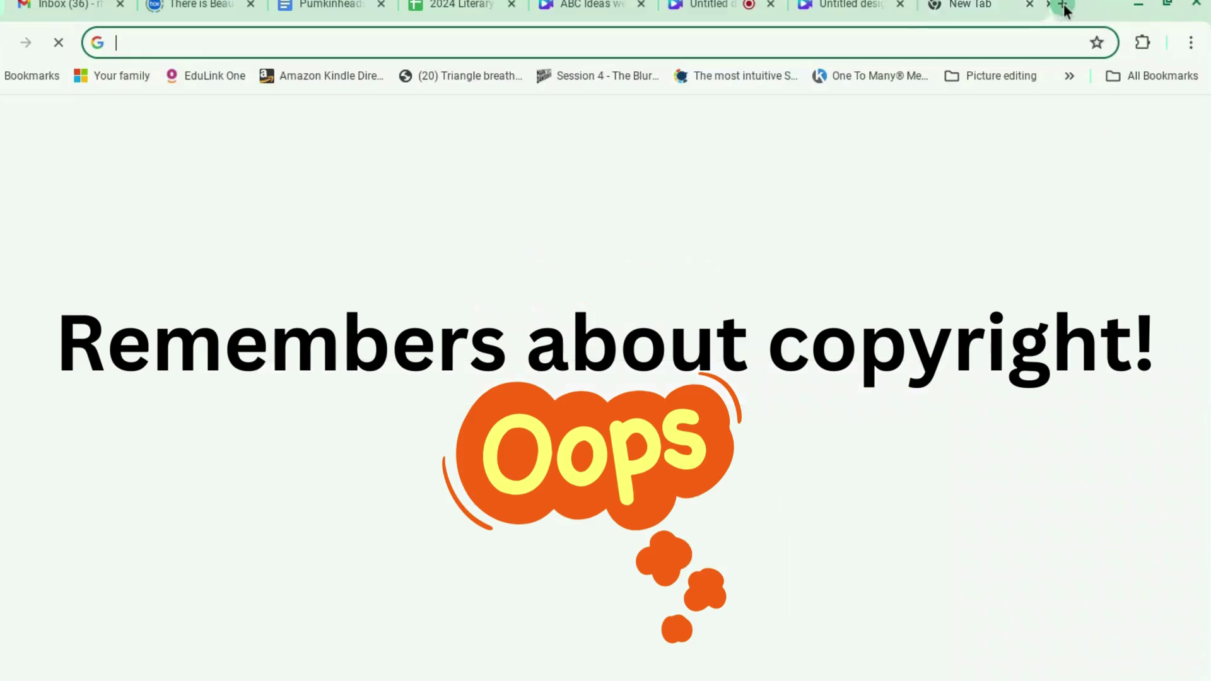
{"action": "left_click", "coordinate": [1030, 4]}
{"action": "left_click", "coordinate": [1031, 5]}
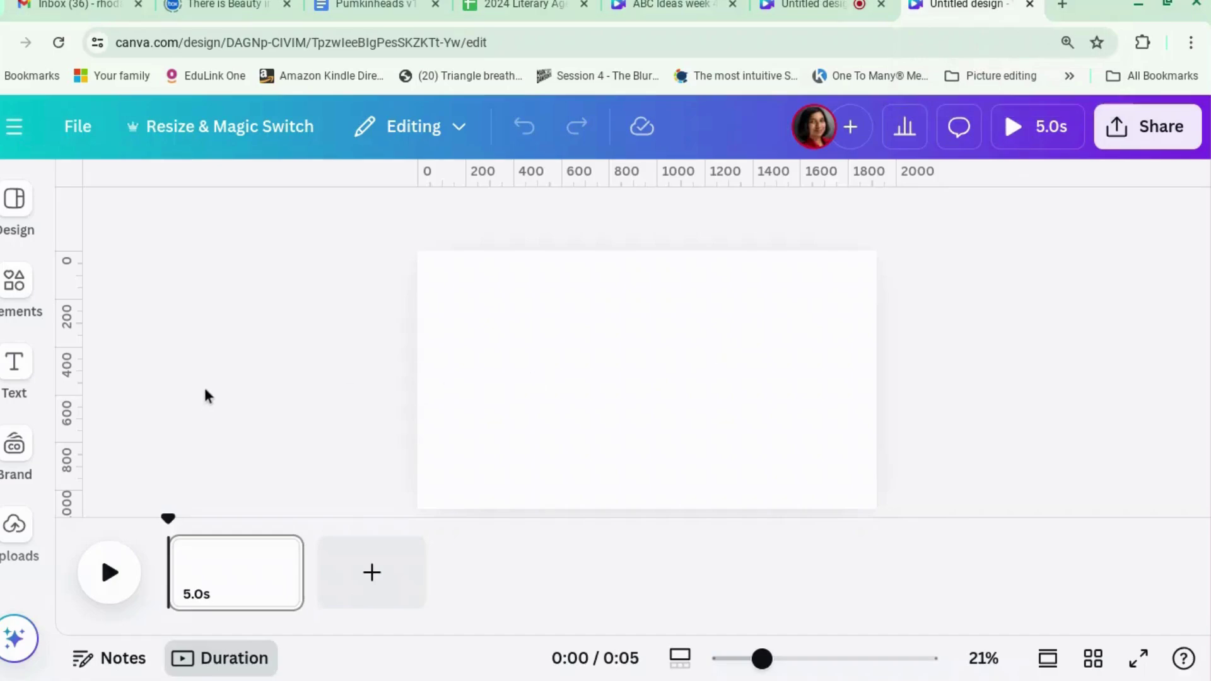
- Search the elements for "ballerina" and place the 30-second clip of the ballerina in an orange tutu on the page
{"action": "left_click", "coordinate": [25, 295]}
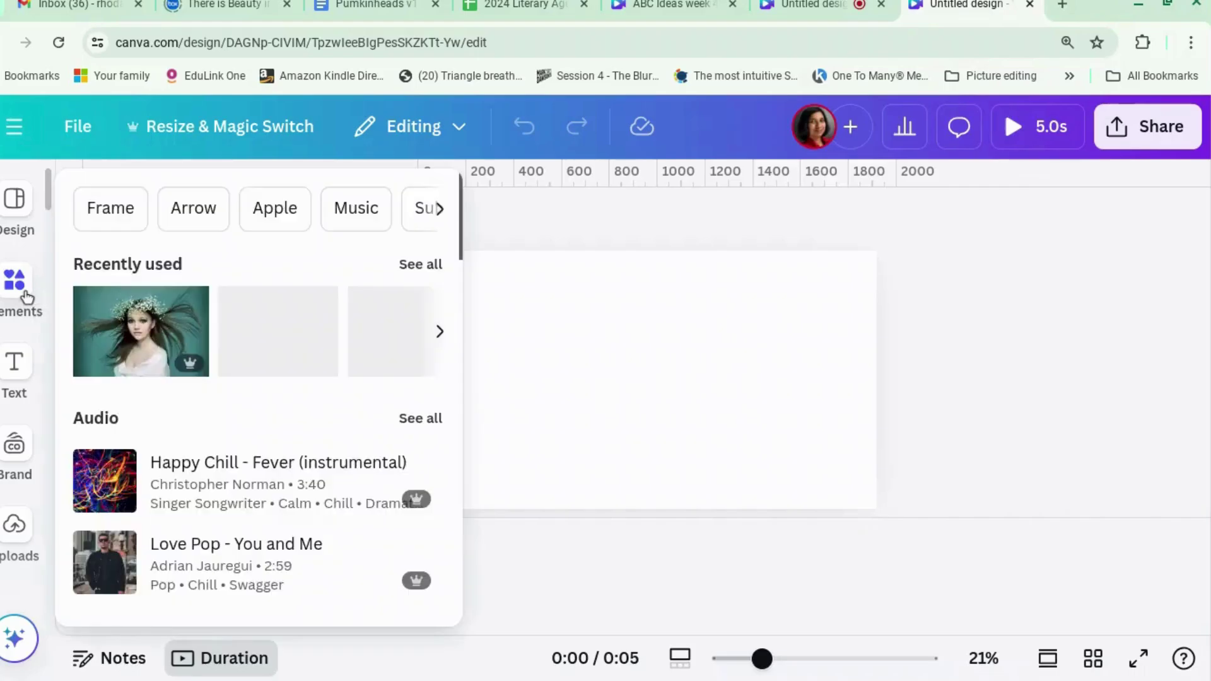
{"action": "left_click", "coordinate": [310, 208]}
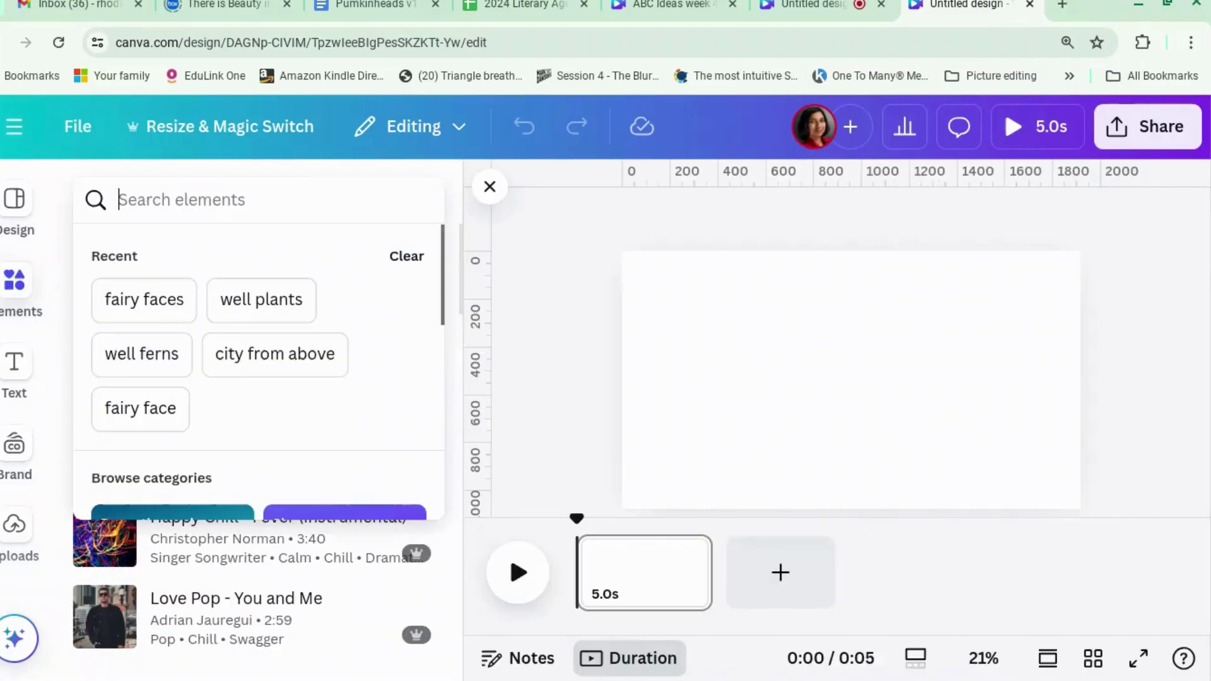
{"action": "type", "text": "ballerina"}
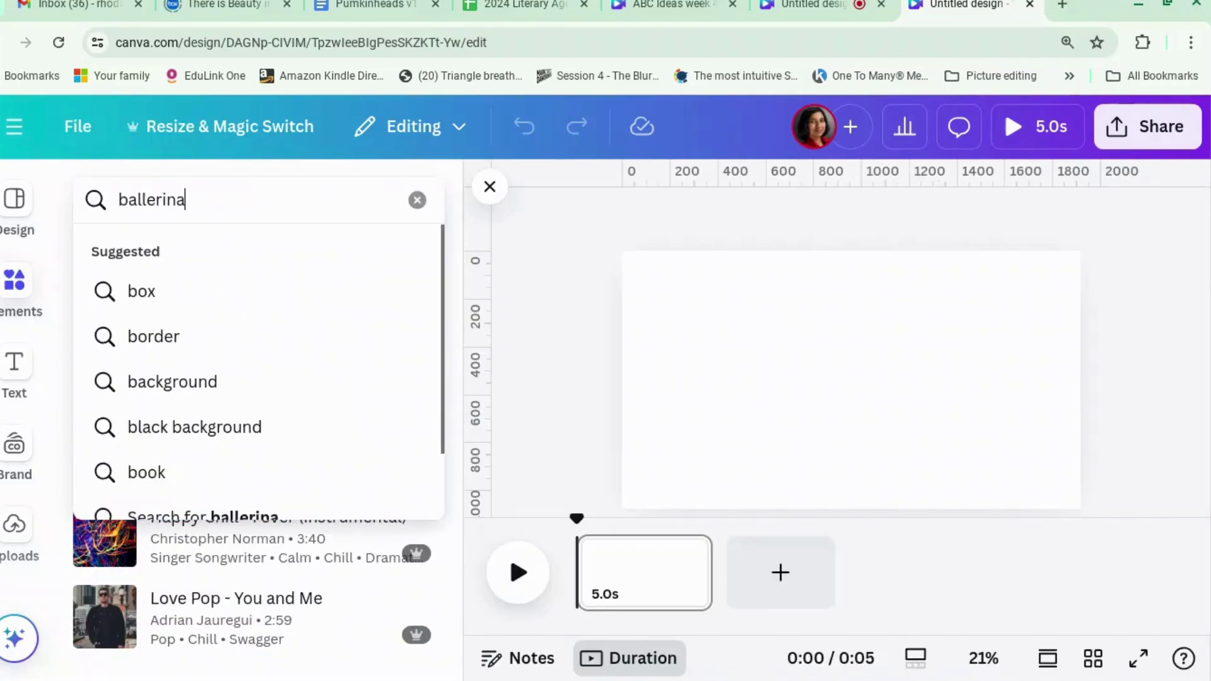
{"action": "key", "text": "Return"}
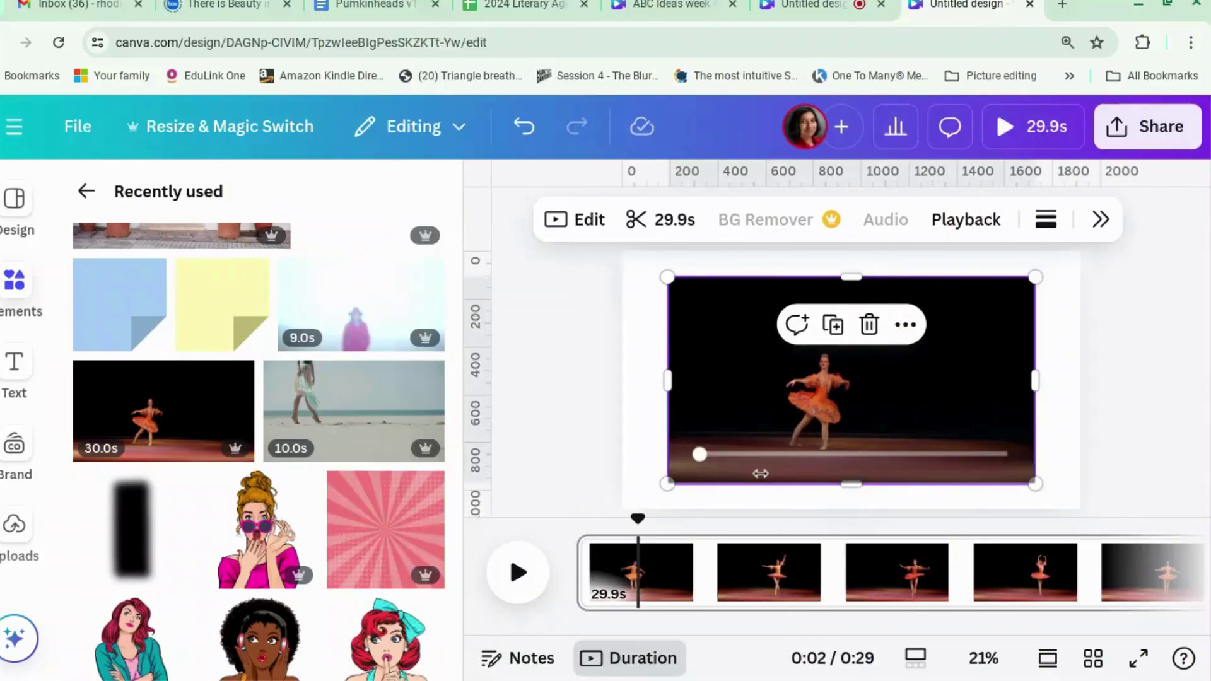
- Play the ballerina clip to find a cutting point and split the page at about 0:24
{"action": "left_click", "coordinate": [528, 588]}
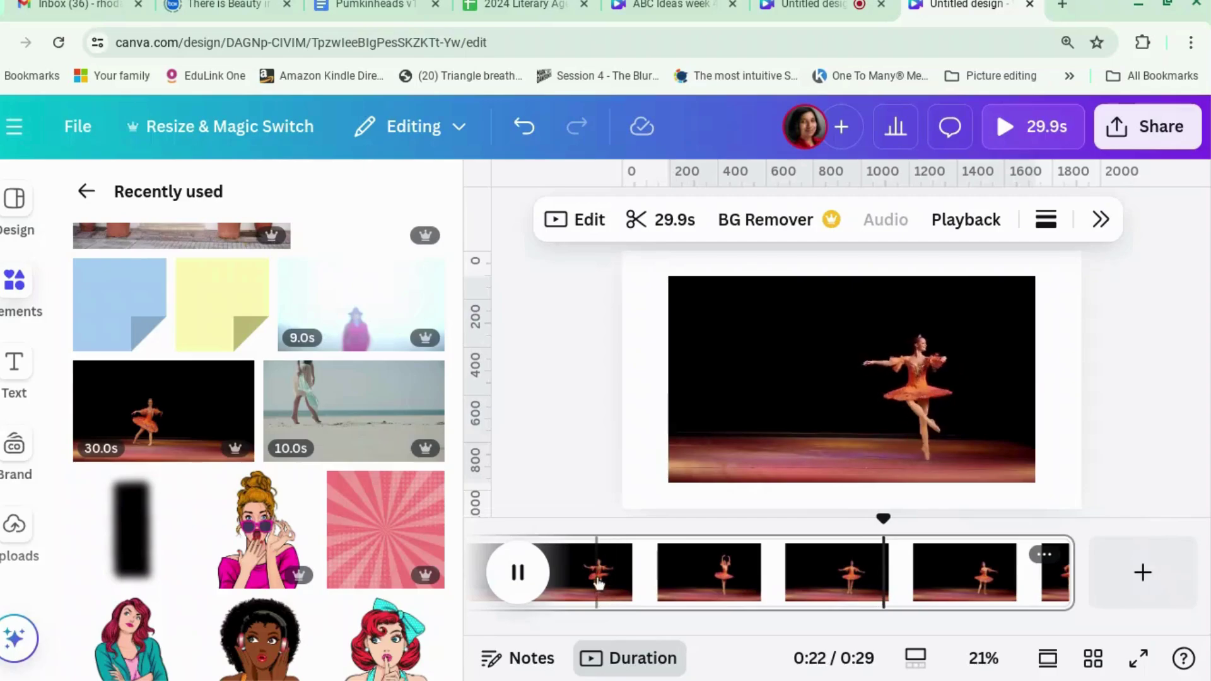
{"action": "left_click", "coordinate": [530, 572]}
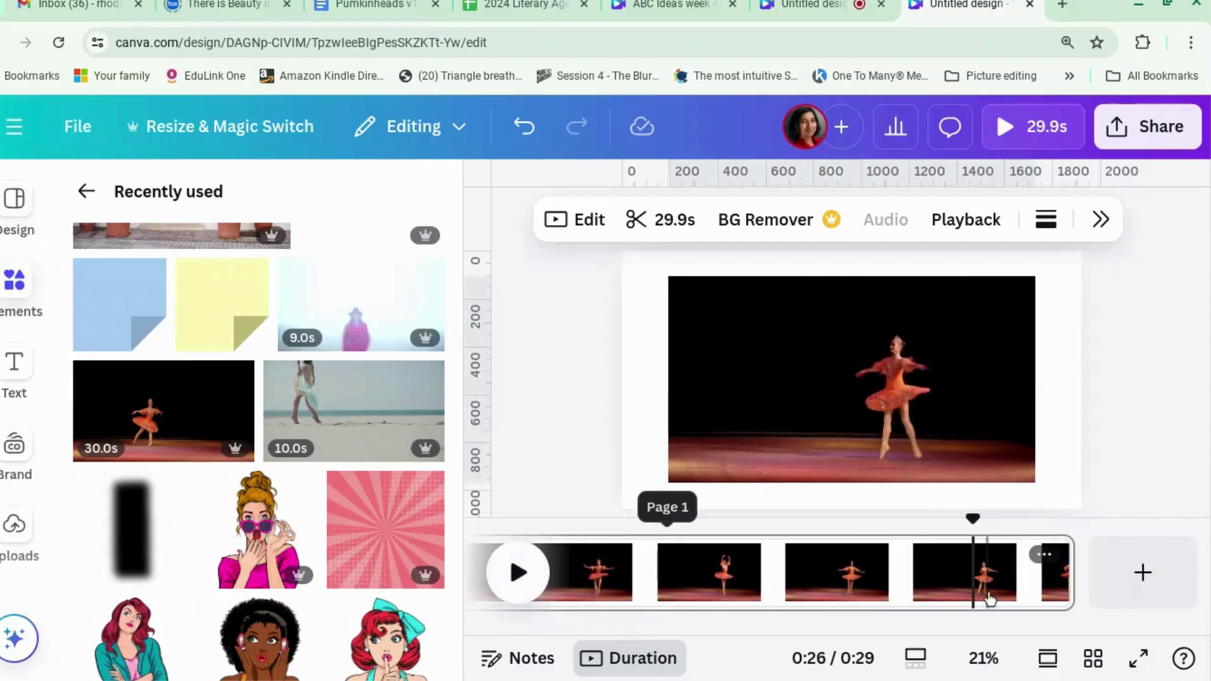
{"action": "left_click", "coordinate": [931, 600]}
{"action": "right_click", "coordinate": [934, 599]}
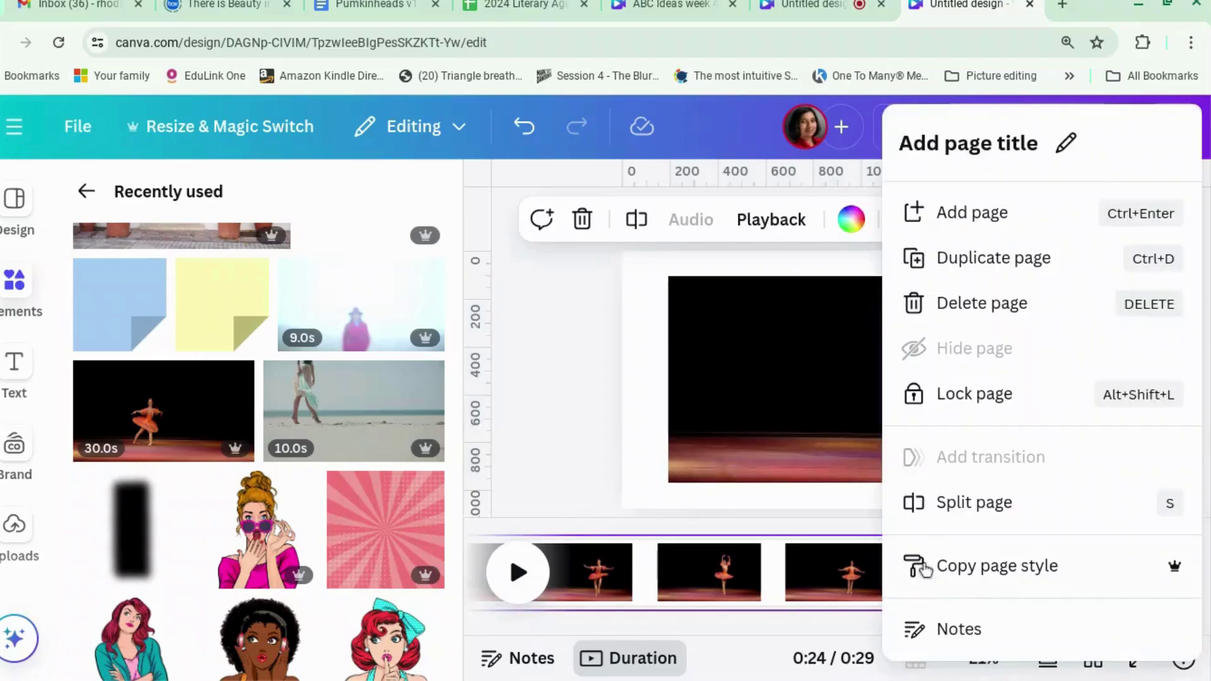
{"action": "left_click", "coordinate": [946, 503]}
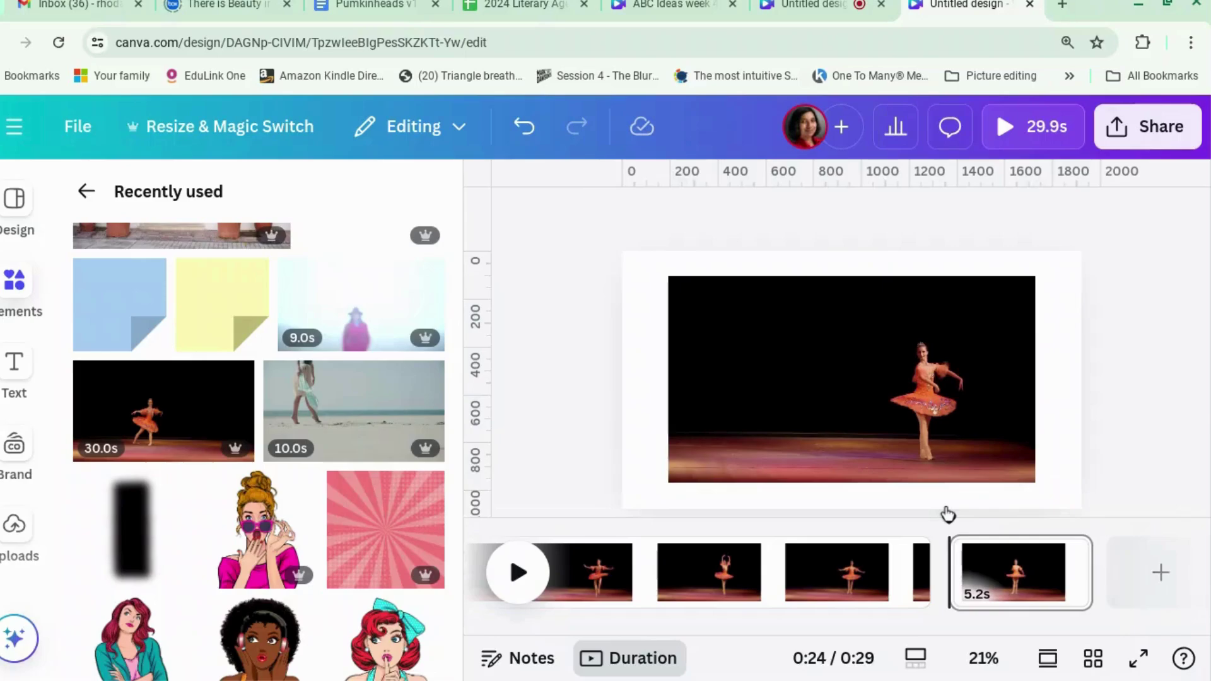
- Play back the split ballerina clip to review the 5.2-second second page
{"action": "left_click", "coordinate": [519, 573]}
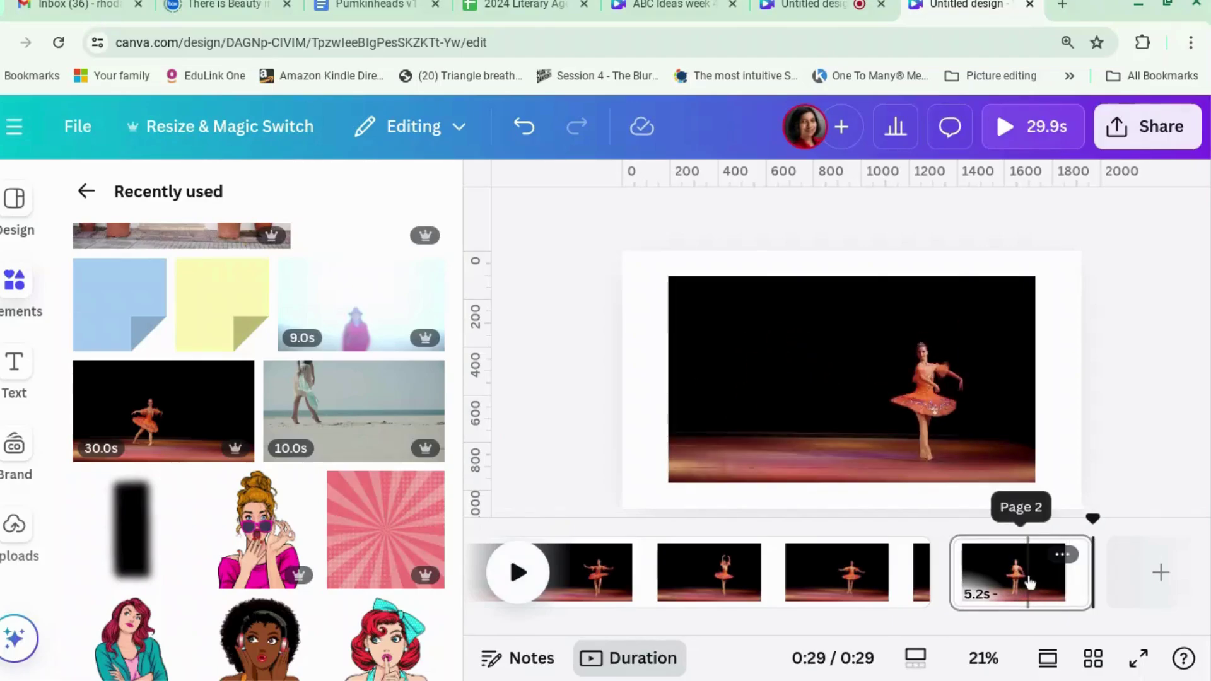
{"action": "left_click", "coordinate": [1035, 571]}
{"action": "left_click", "coordinate": [536, 588]}
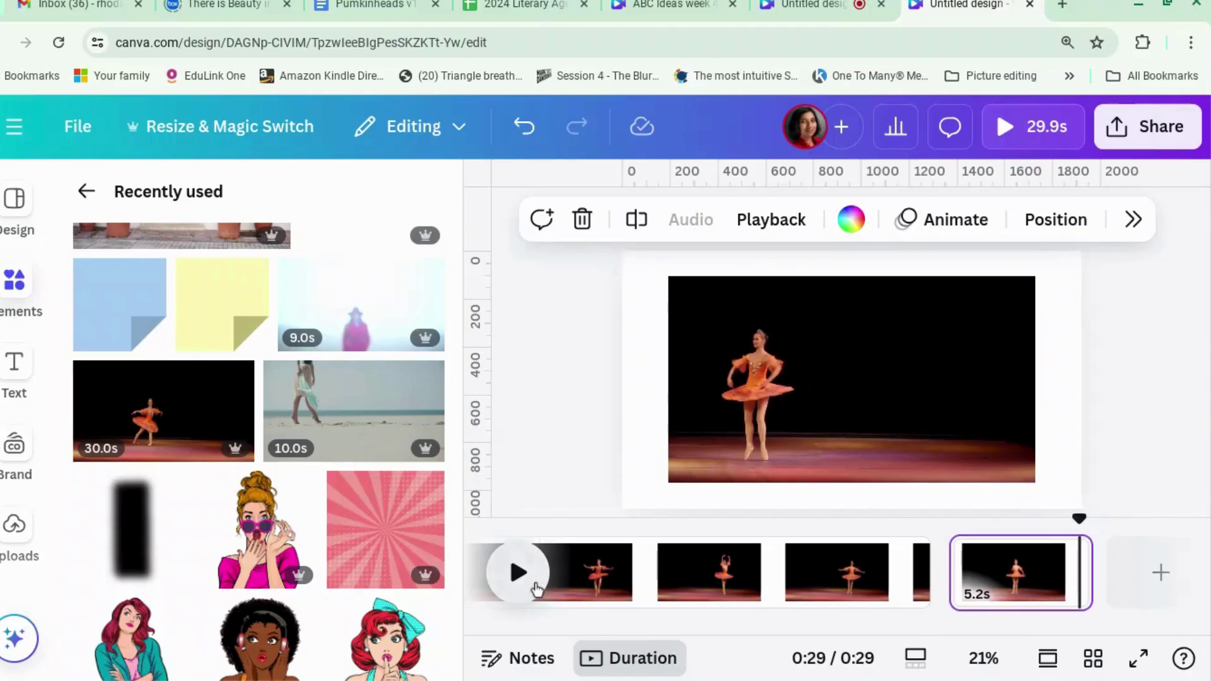
{"action": "left_click", "coordinate": [536, 589]}
{"action": "left_click", "coordinate": [536, 588]}
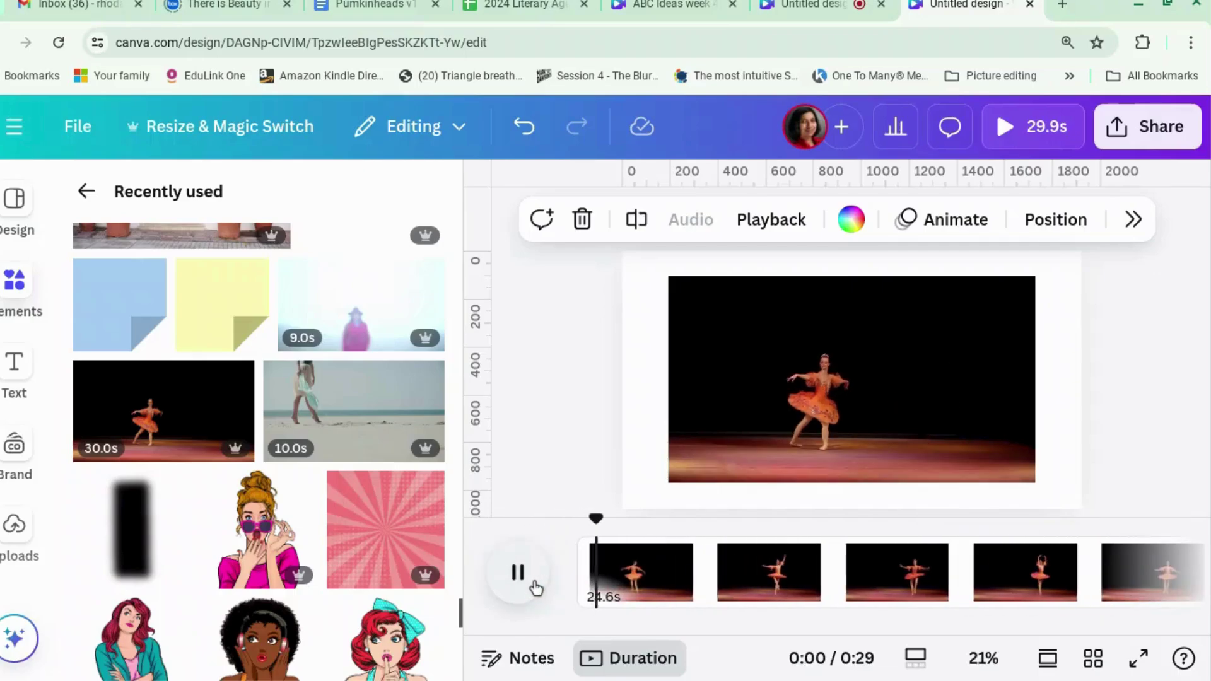
- Enlarge the ballerina video on the 5.2-second second page so that it fills the whole canvas
{"action": "scroll", "coordinate": [865, 590], "scroll_direction": "right", "scroll_amount": 5}
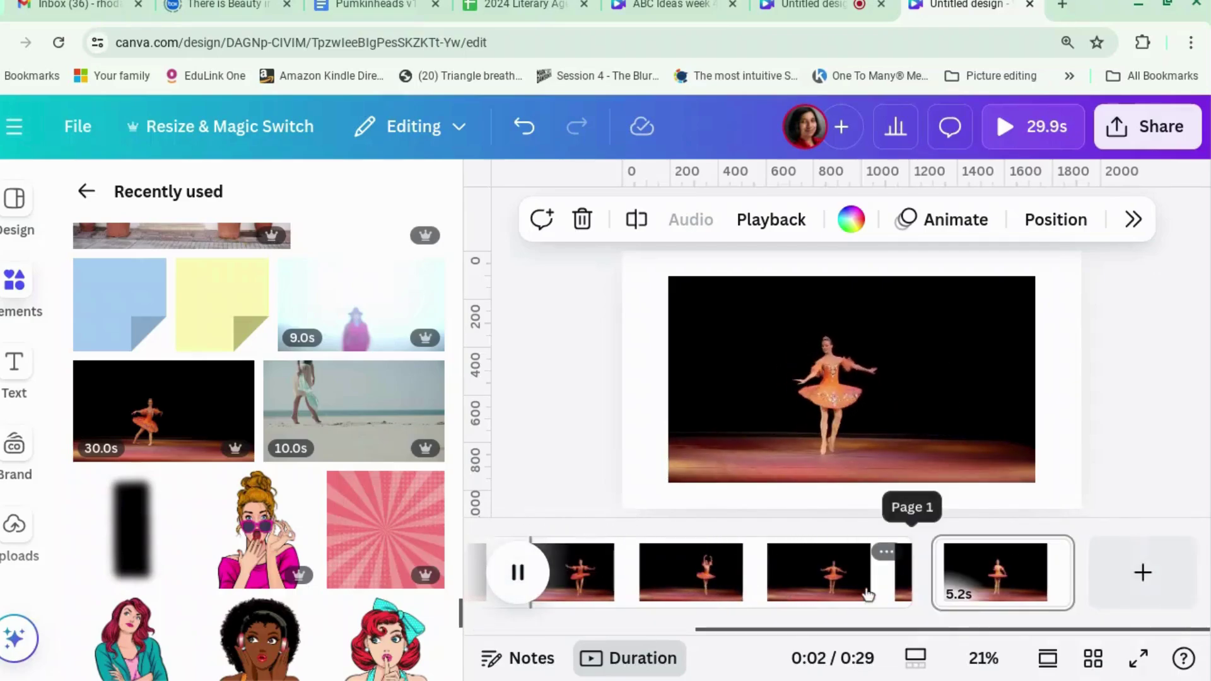
{"action": "left_click", "coordinate": [979, 574]}
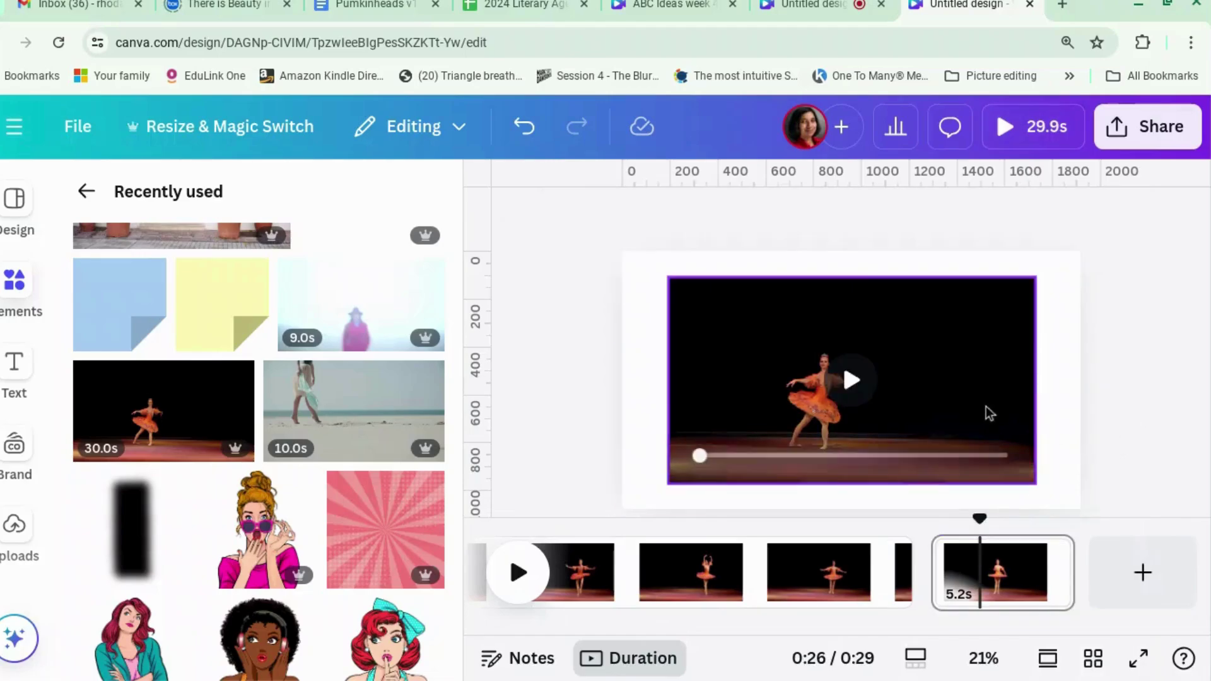
{"action": "left_click", "coordinate": [708, 297]}
{"action": "left_click_drag", "start_coordinate": [668, 277], "coordinate": [622, 251]}
{"action": "left_click_drag", "start_coordinate": [1036, 484], "coordinate": [1095, 497]}
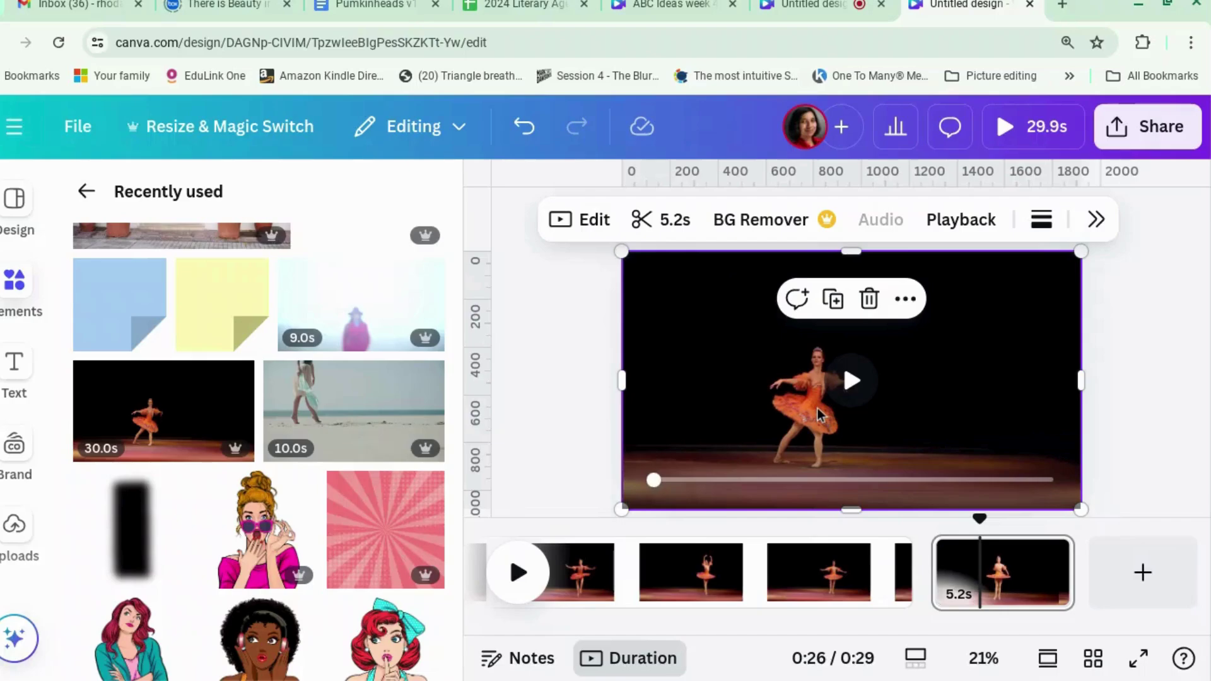
- Duplicate the 5.2-second ballerina page and remove the background from the video on the copy
{"action": "right_click", "coordinate": [960, 544]}
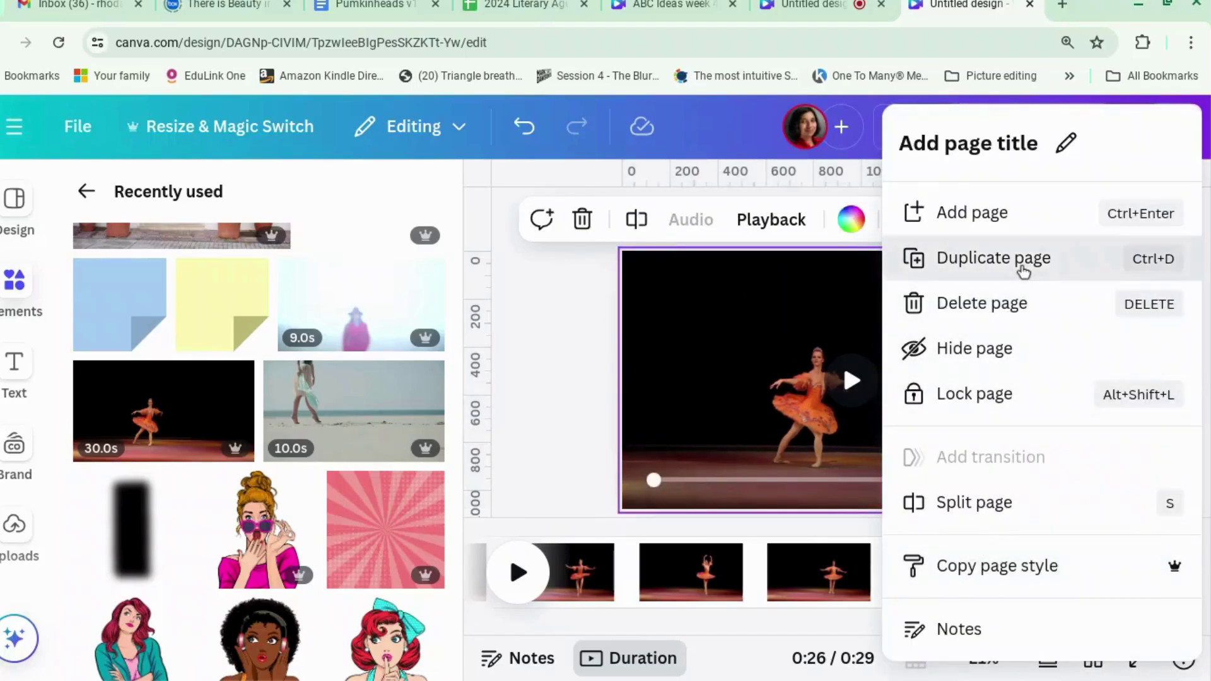
{"action": "left_click", "coordinate": [1023, 272]}
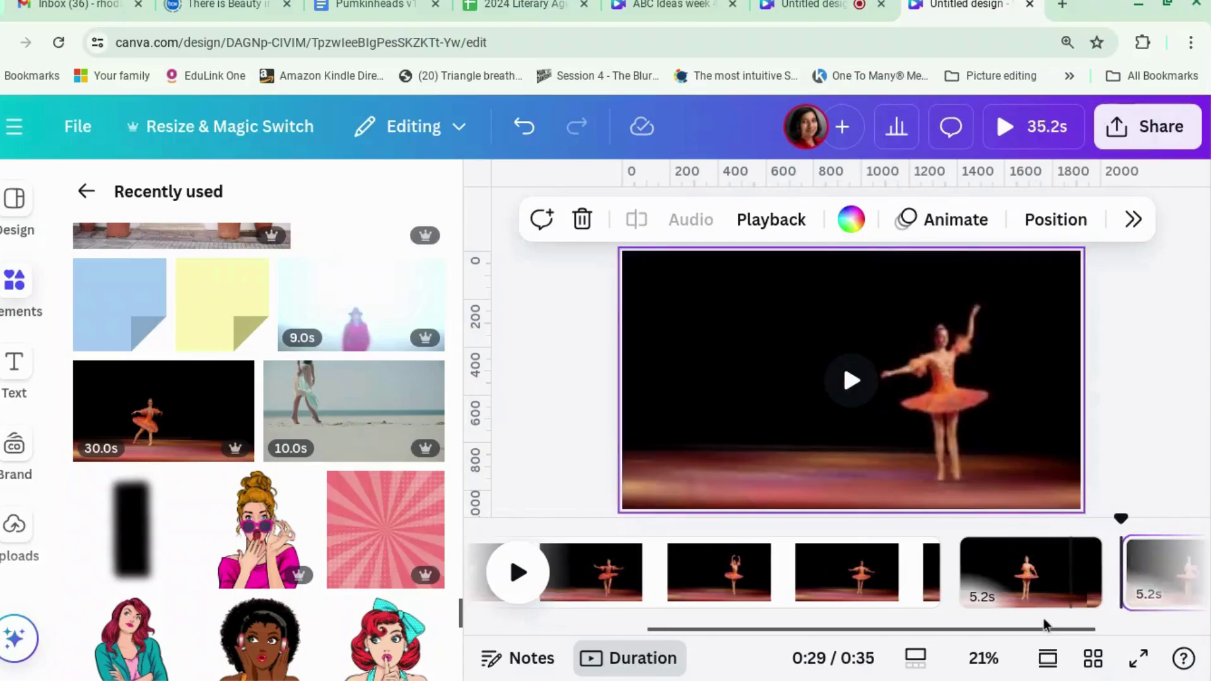
{"action": "left_click", "coordinate": [808, 339]}
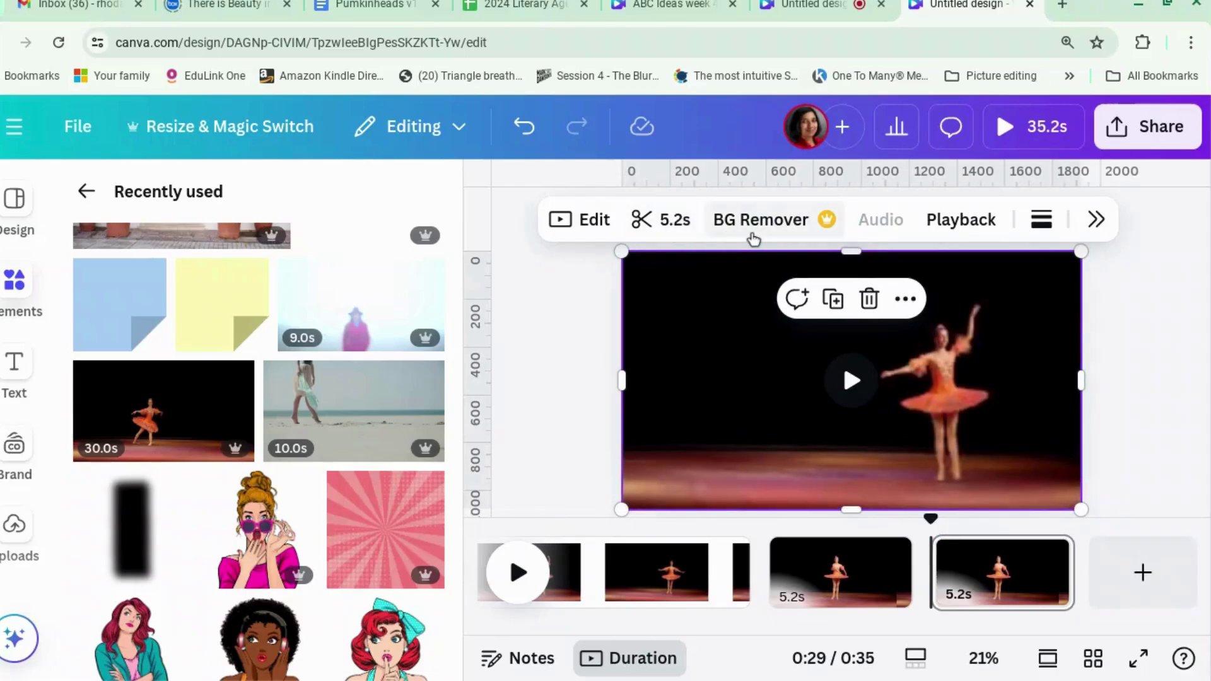
{"action": "left_click", "coordinate": [754, 239]}
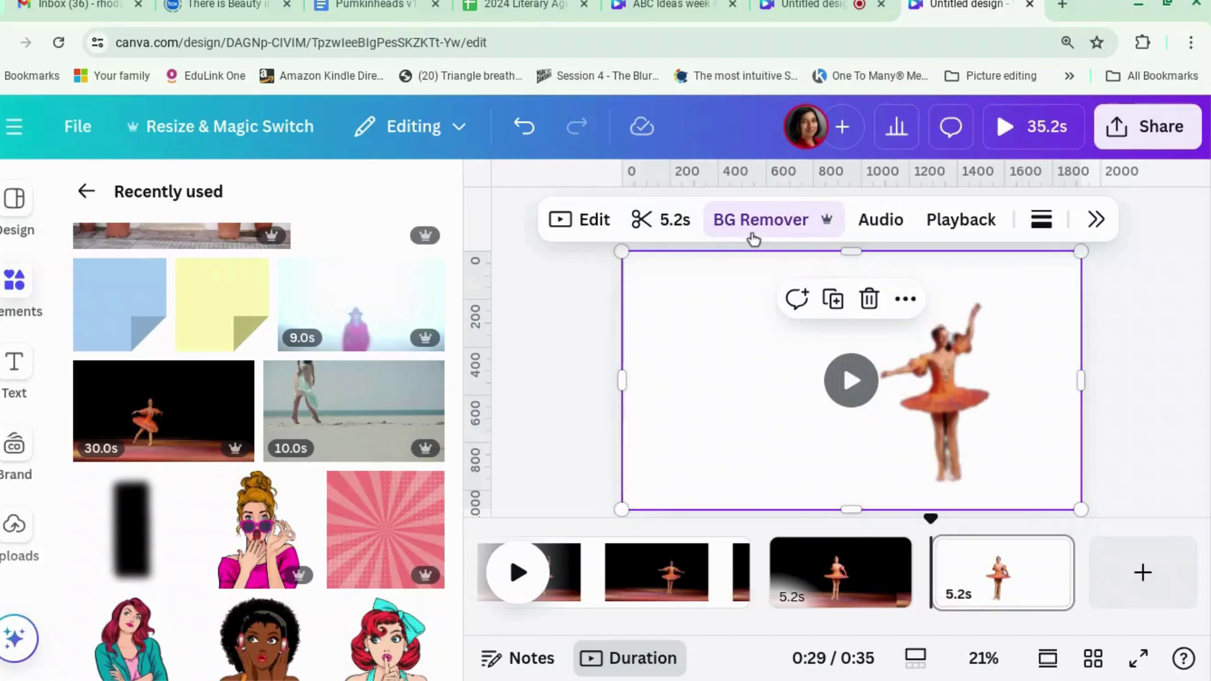
{"action": "mouse_move", "coordinate": [760, 272]}
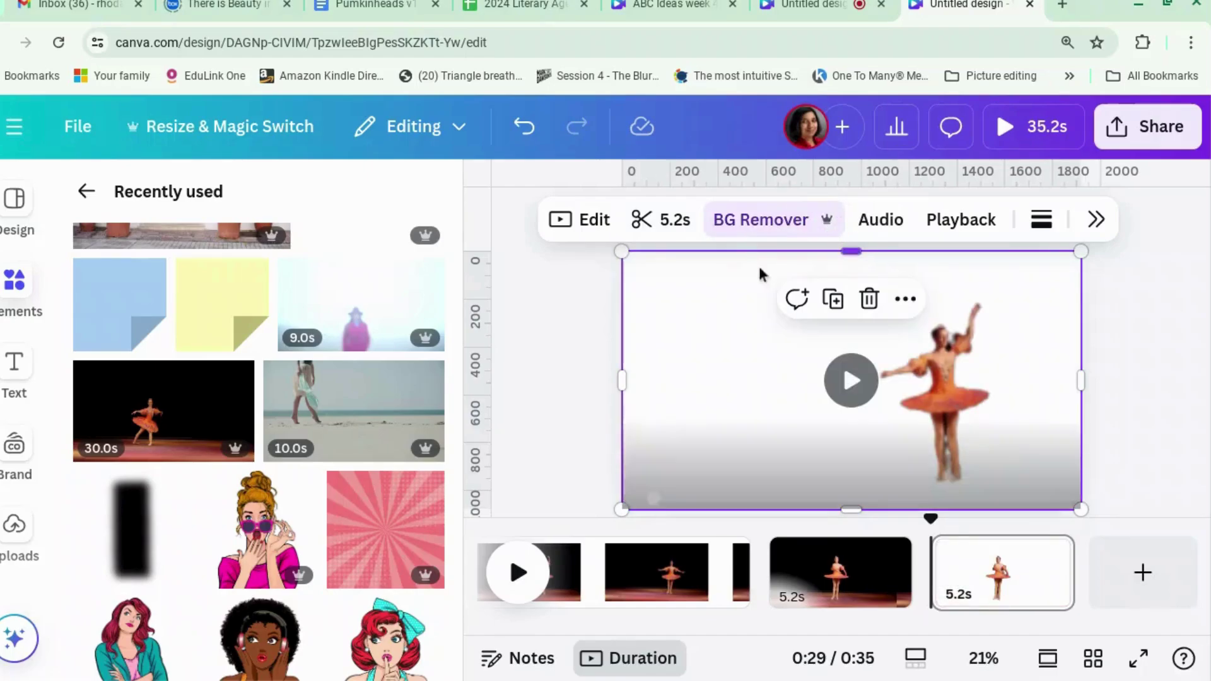
- Preview the background-free dancer, move that video onto the preceding full-canvas ballerina page, and check the overlay on that page
{"action": "left_click", "coordinate": [851, 381]}
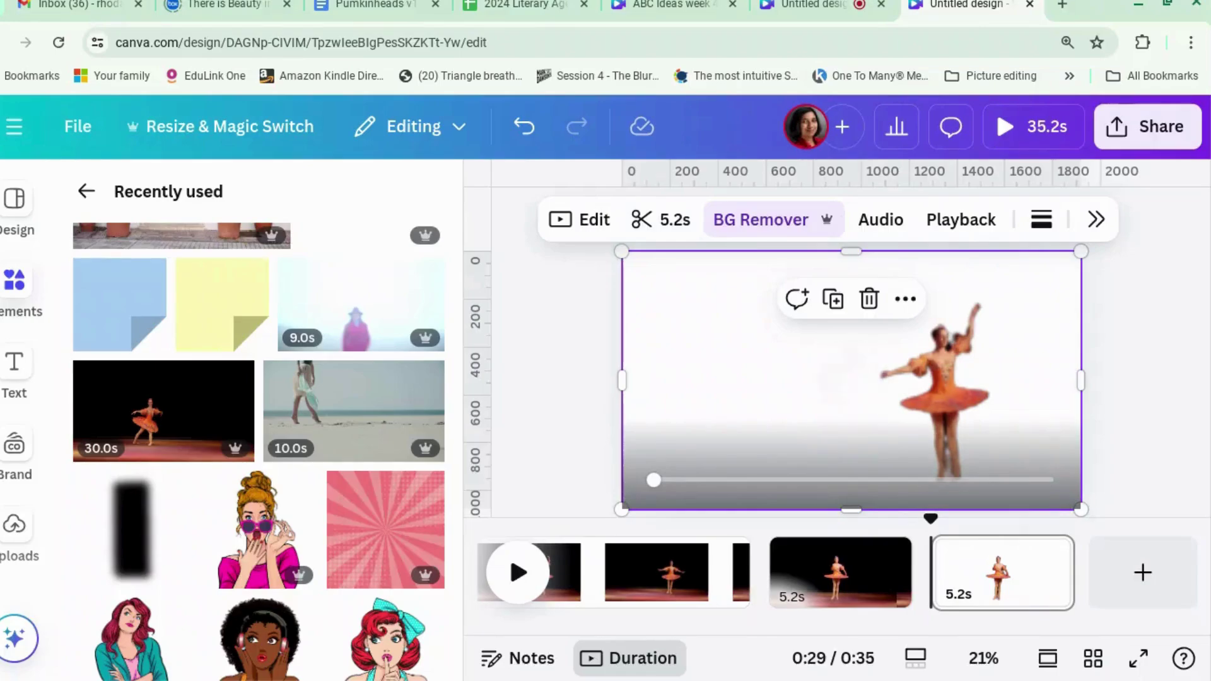
{"action": "left_click", "coordinate": [851, 380]}
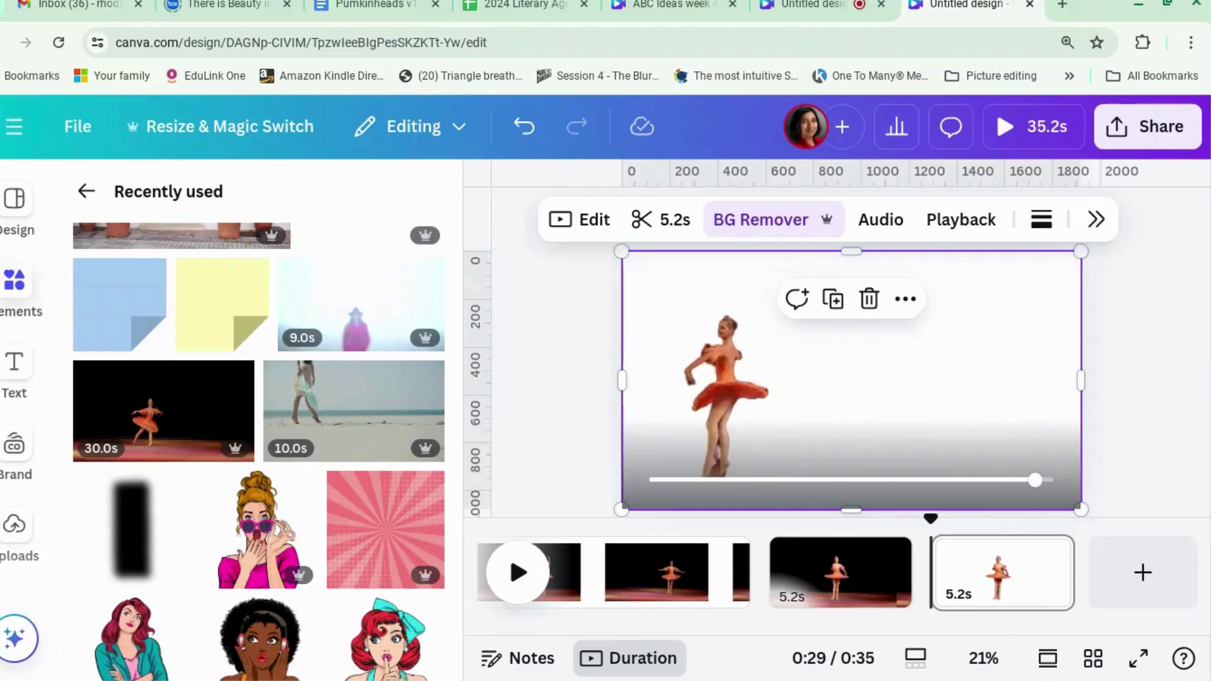
{"action": "mouse_move", "coordinate": [1007, 583]}
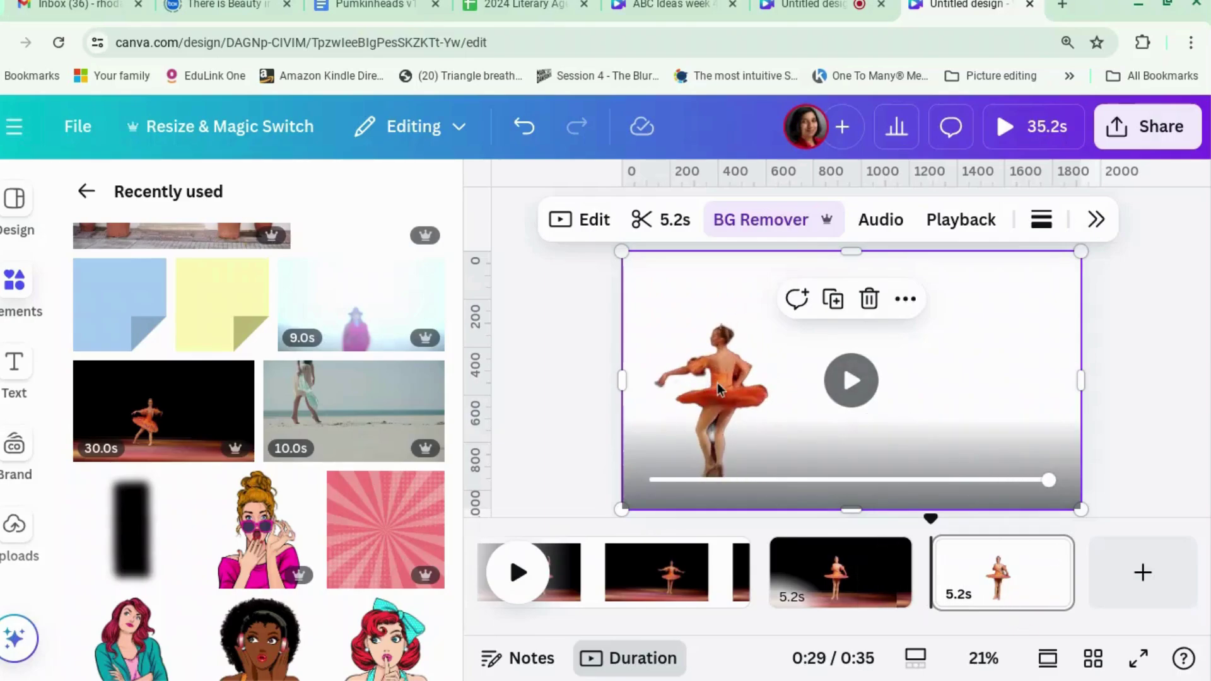
{"action": "left_click_drag", "start_coordinate": [719, 389], "coordinate": [798, 576]}
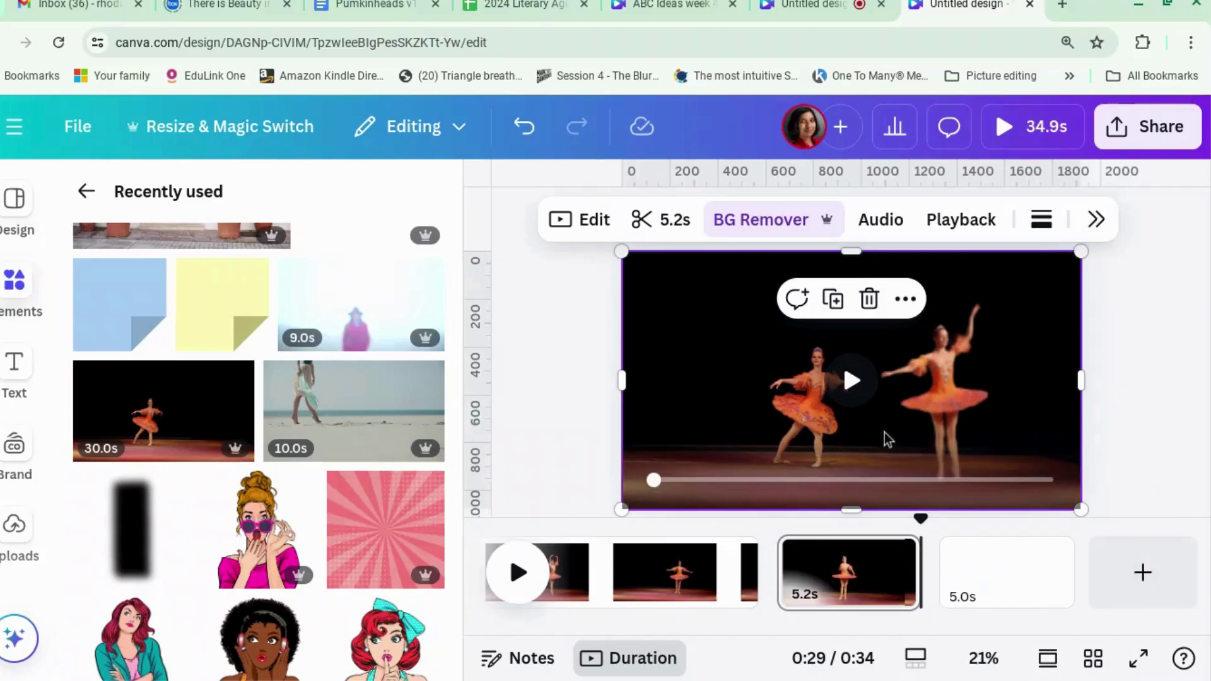
{"action": "left_click", "coordinate": [845, 588]}
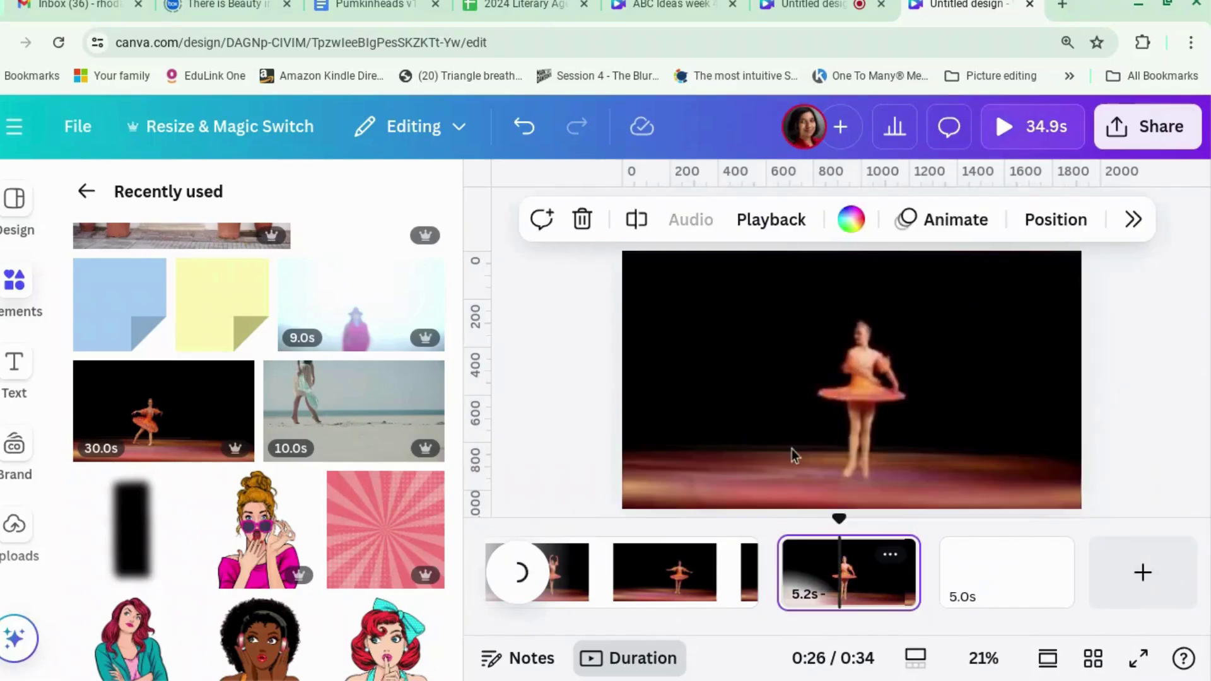
{"action": "mouse_move", "coordinate": [778, 576]}
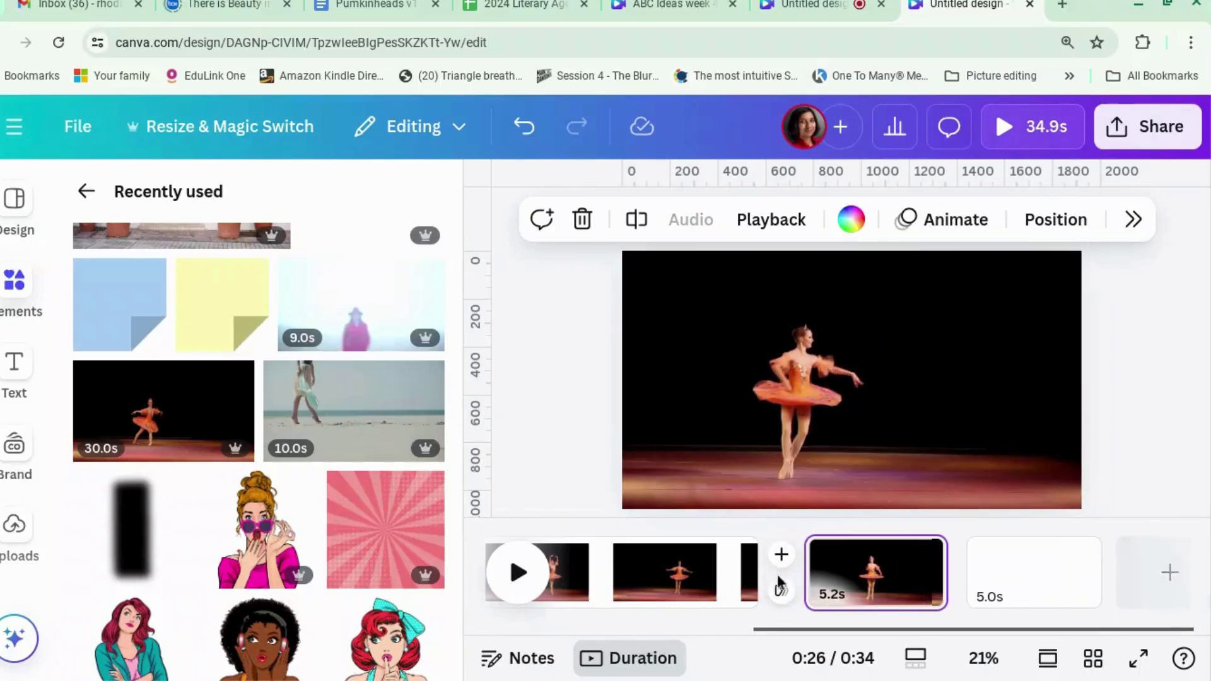
- Play back the timeline from the end of the first page, and delete the blank 5.0-second page and the long first page
{"action": "left_click", "coordinate": [736, 590]}
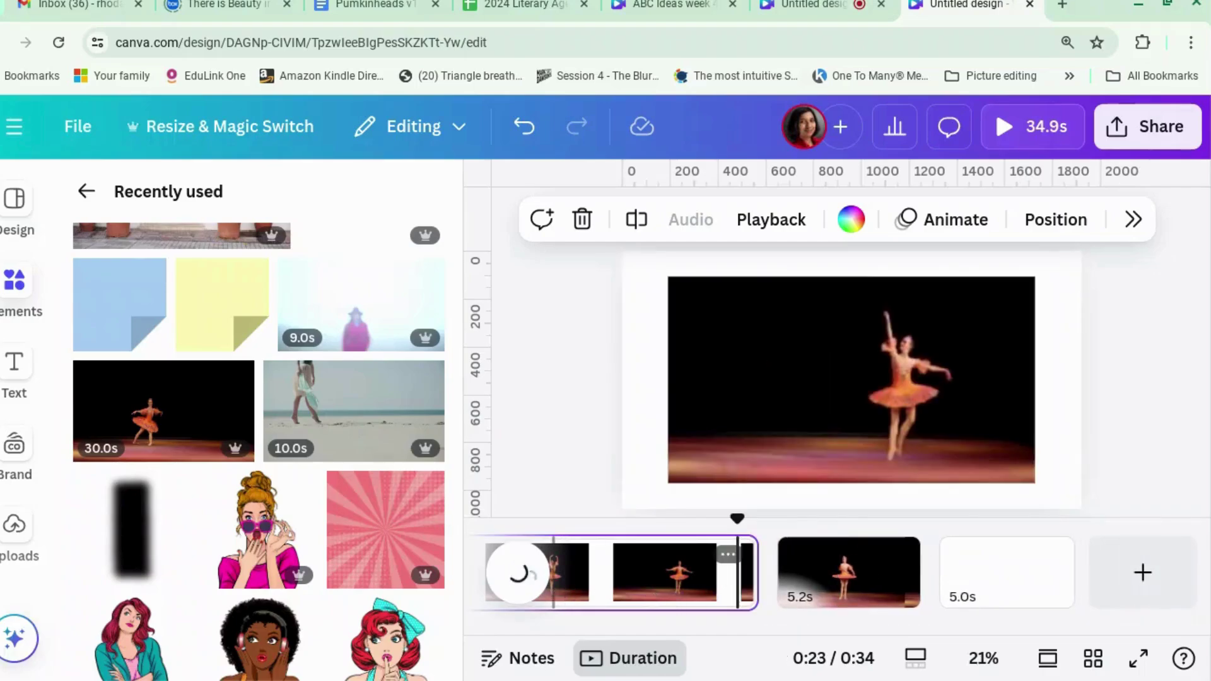
{"action": "left_click", "coordinate": [529, 578]}
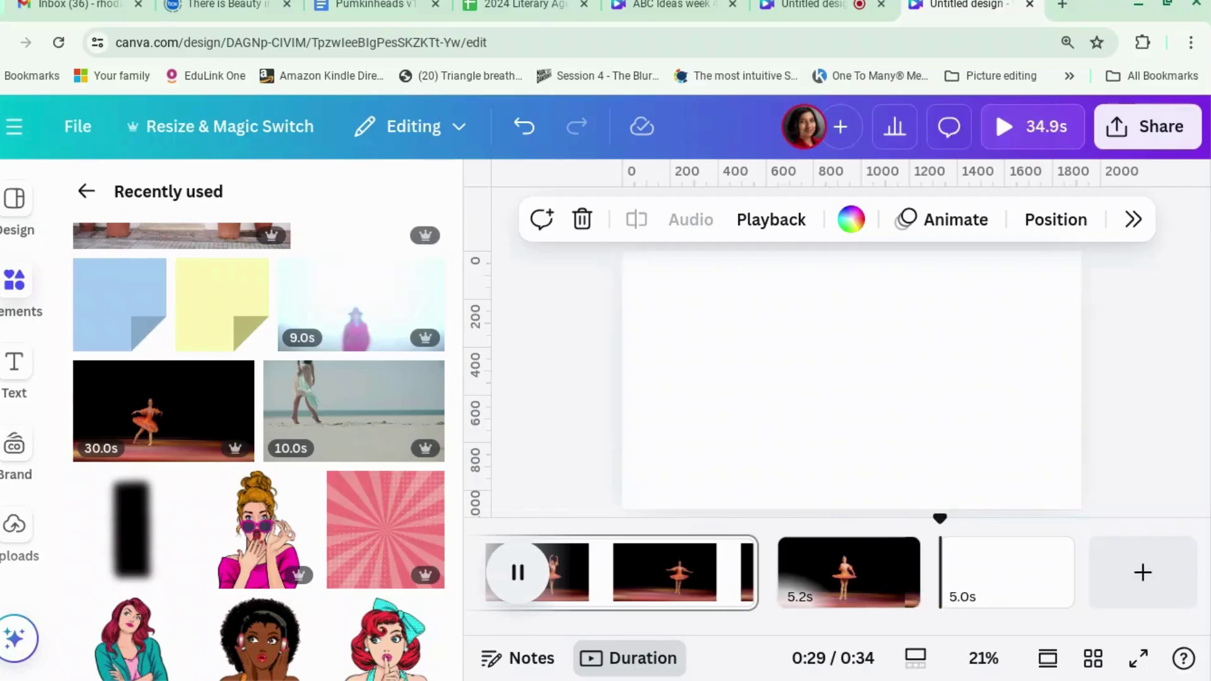
{"action": "left_click", "coordinate": [1000, 577]}
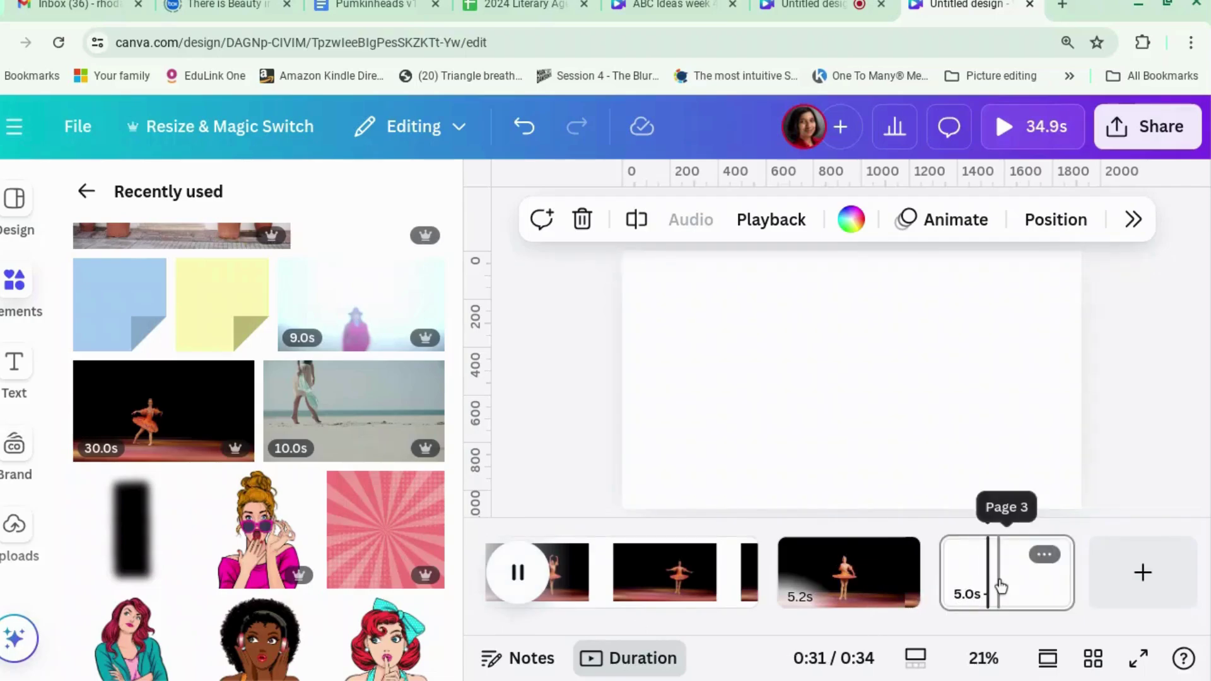
{"action": "left_click", "coordinate": [1021, 554]}
{"action": "left_click", "coordinate": [1027, 306]}
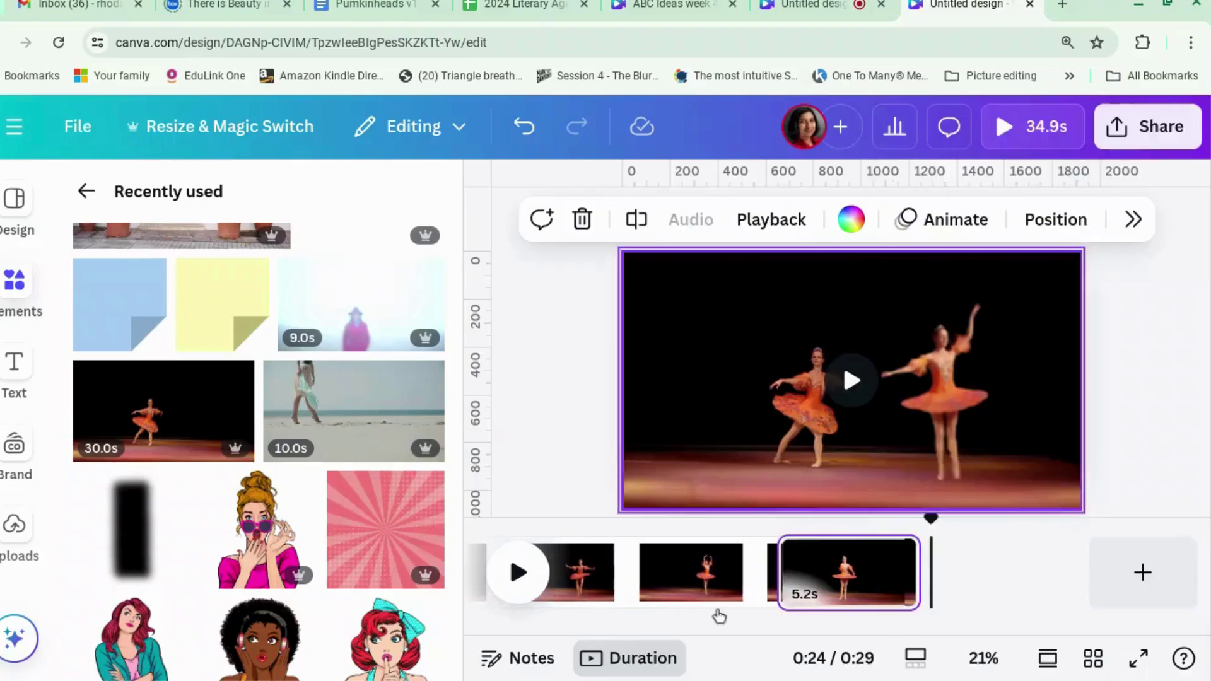
{"action": "left_click", "coordinate": [705, 552]}
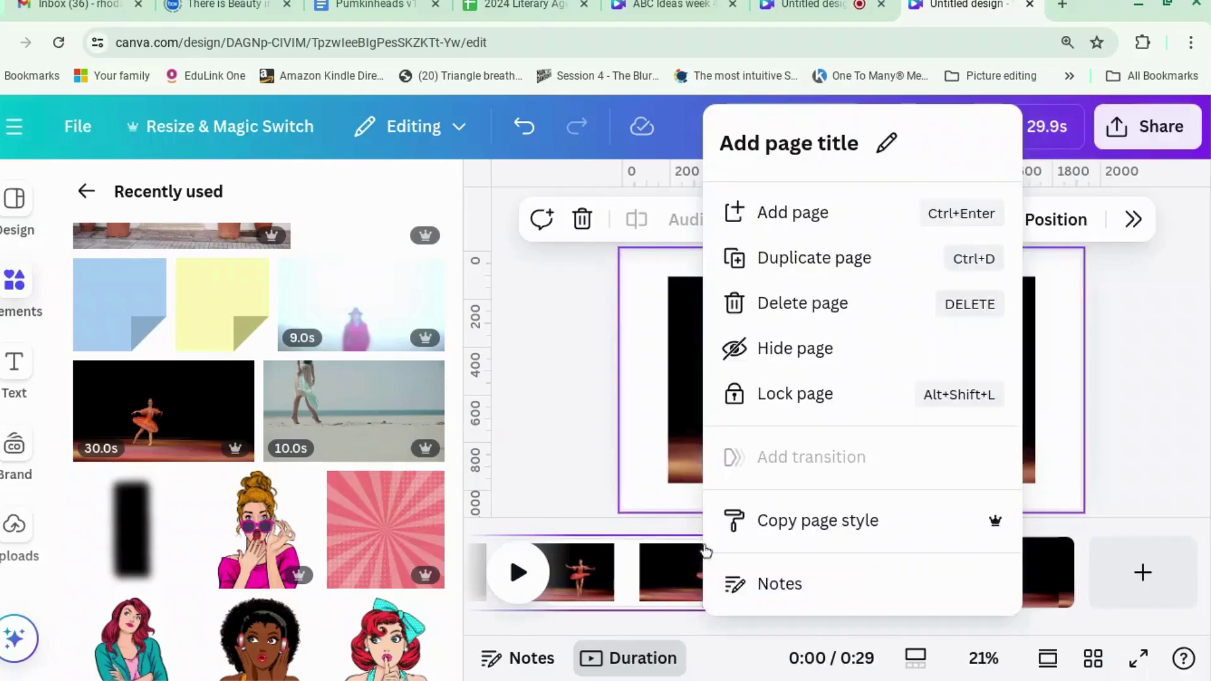
{"action": "left_click", "coordinate": [824, 307]}
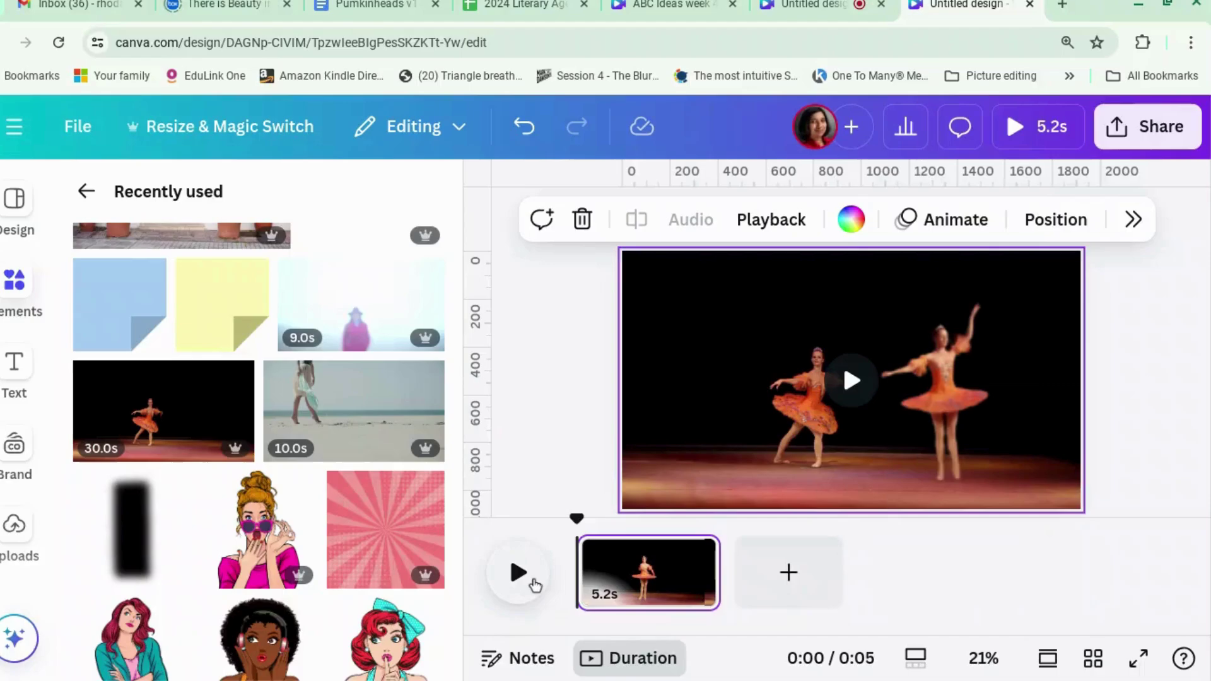
- Preview the remaining ballerina page and set its video speed to 0.5
{"action": "left_click", "coordinate": [518, 573]}
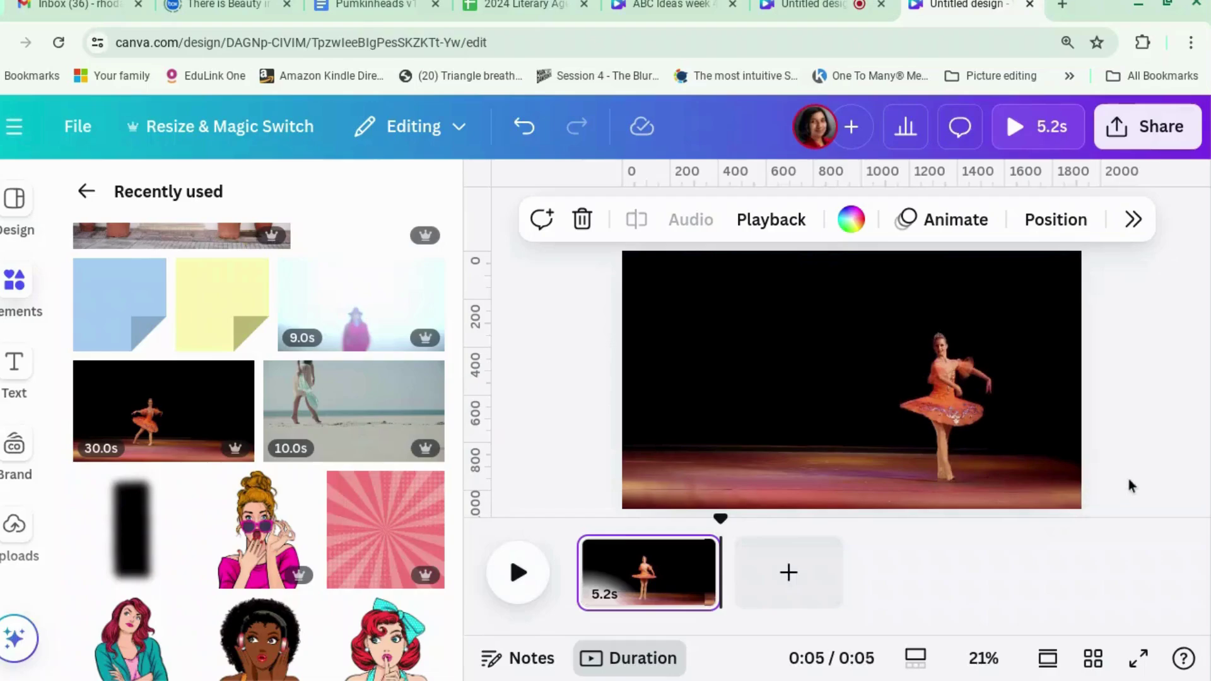
{"action": "left_click", "coordinate": [775, 227]}
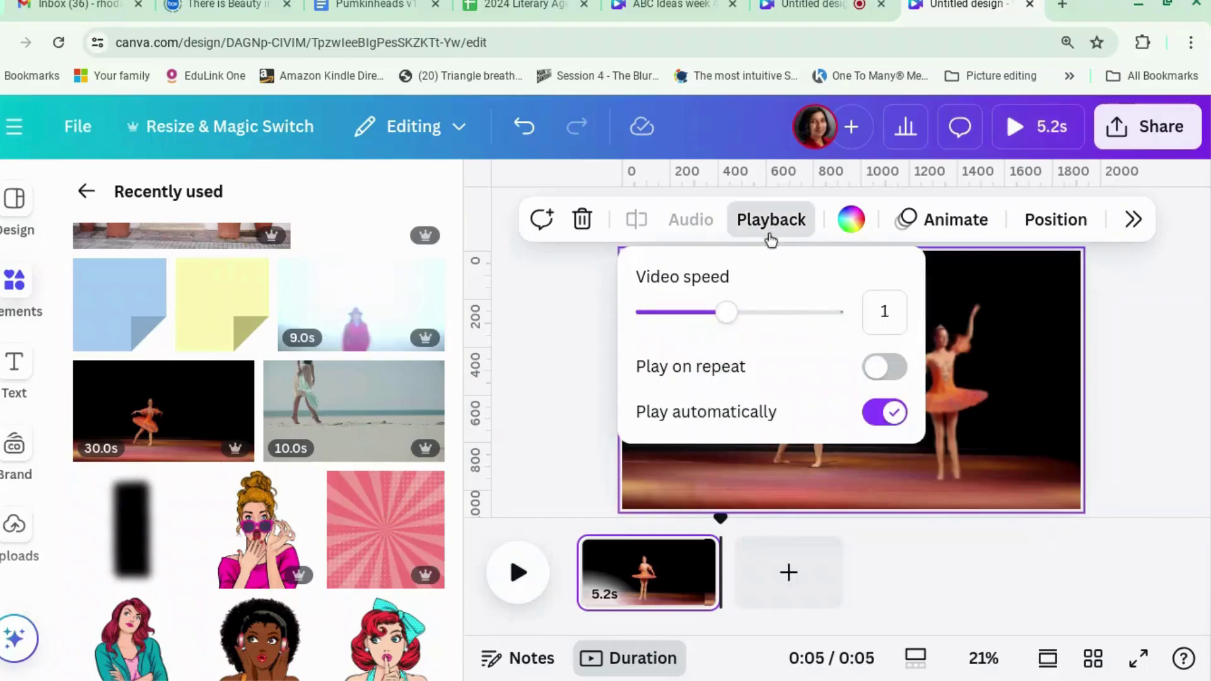
{"action": "left_click_drag", "start_coordinate": [727, 313], "coordinate": [675, 315]}
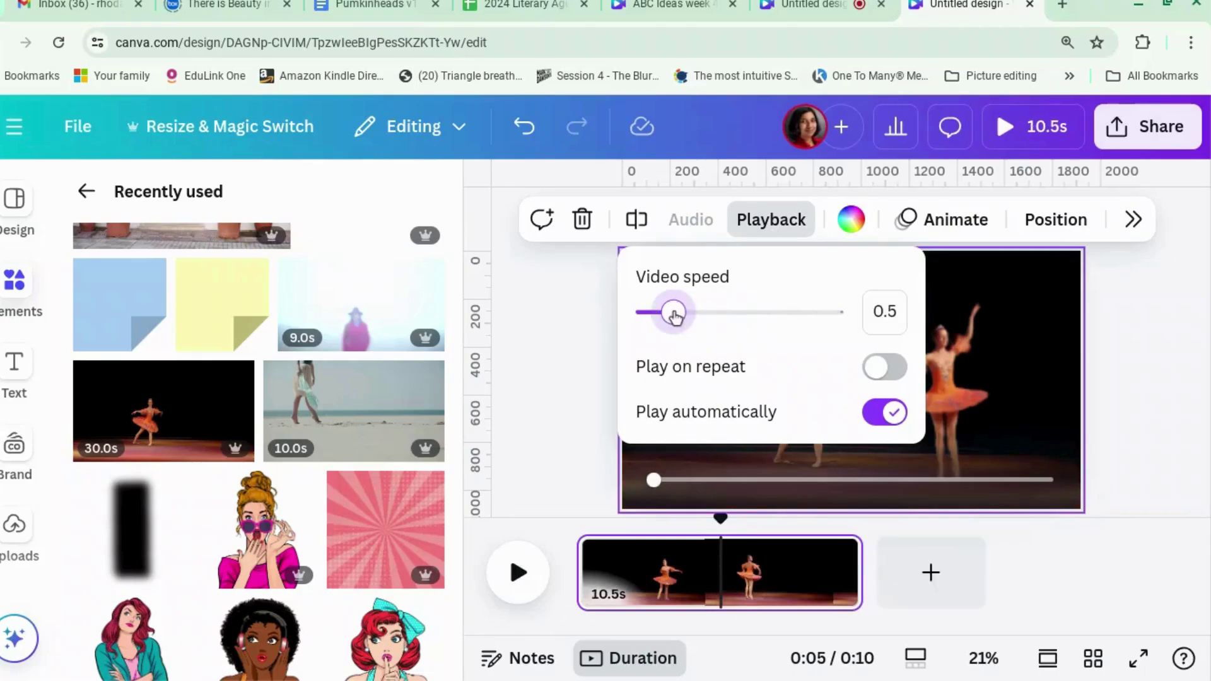
- Play the slowed ballerina page from its start to review both dancers
{"action": "left_click", "coordinate": [567, 599]}
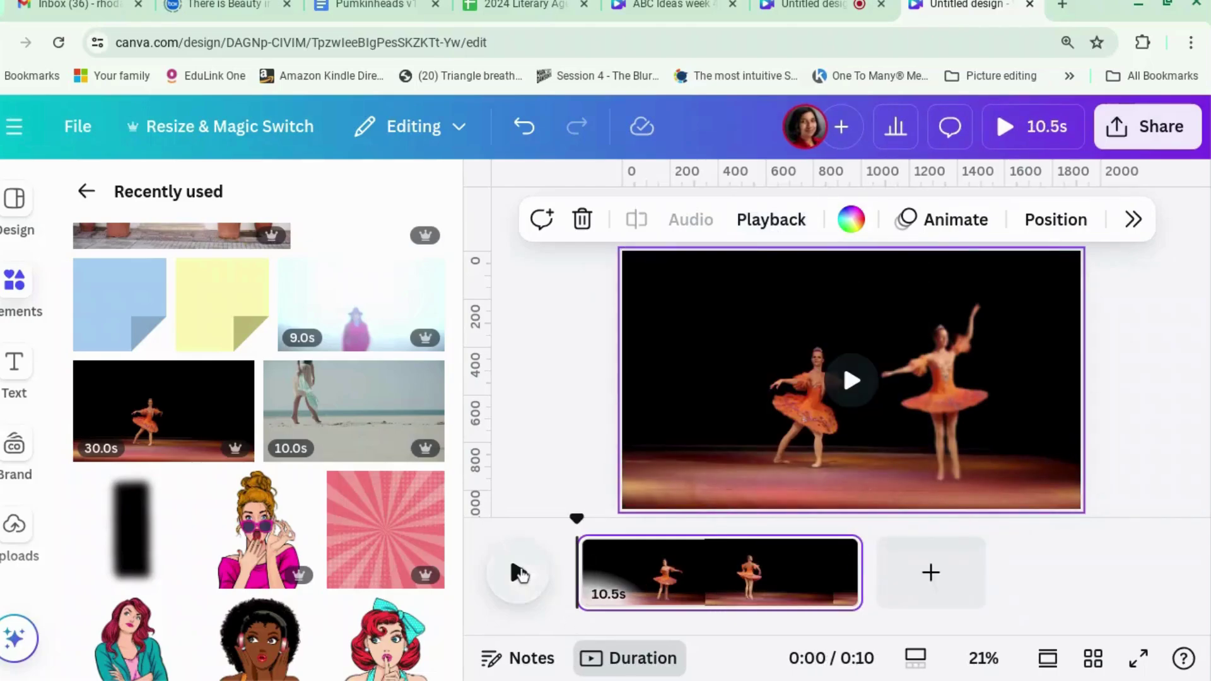
{"action": "left_click", "coordinate": [518, 573]}
{"action": "left_click", "coordinate": [522, 574]}
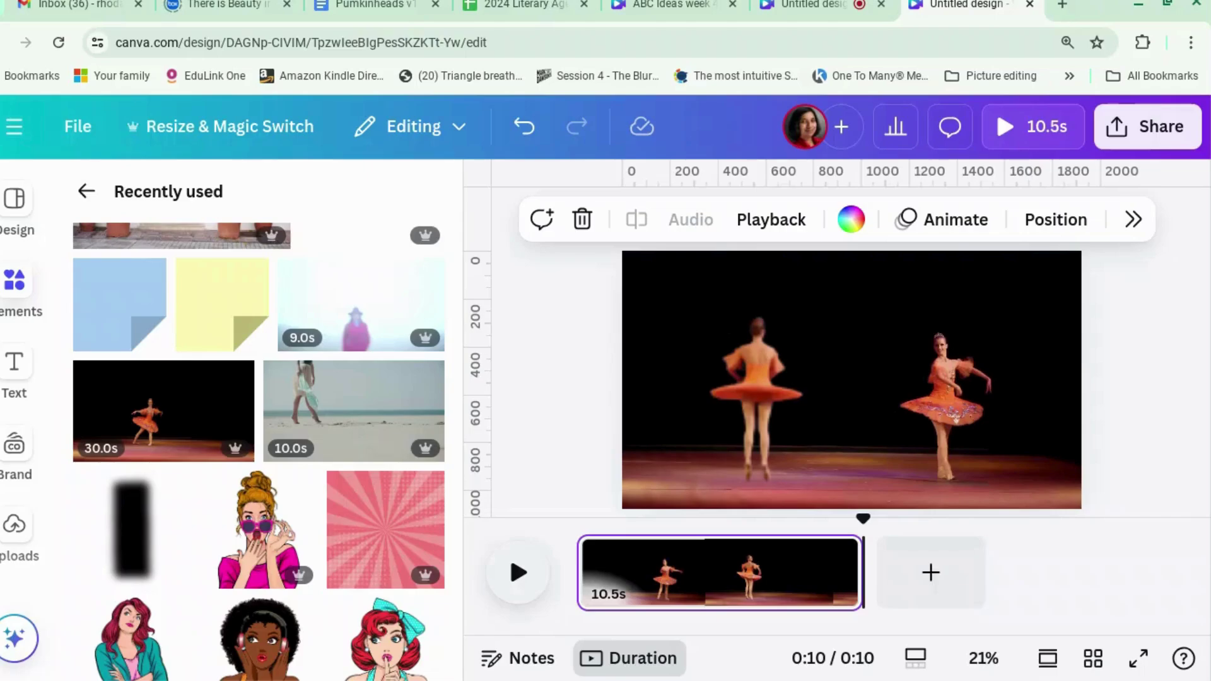
{"action": "left_click", "coordinate": [1122, 482]}
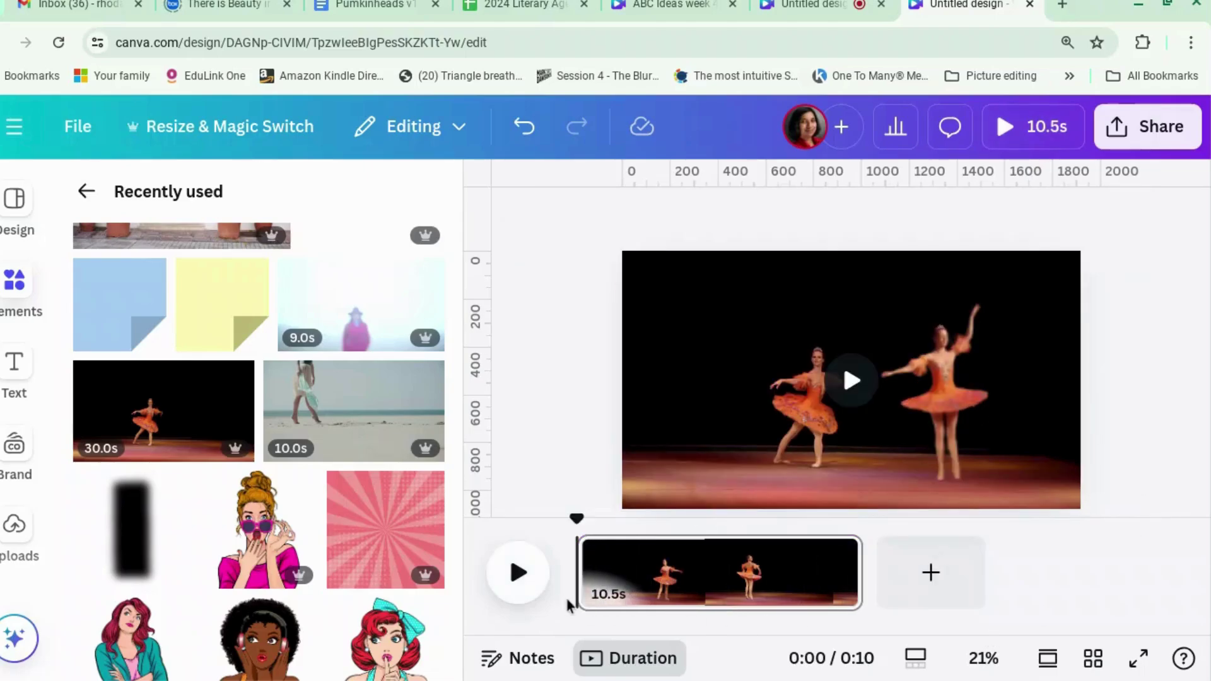
- Add a heading to the ballerina page that reads BALLET
{"action": "left_click", "coordinate": [16, 364]}
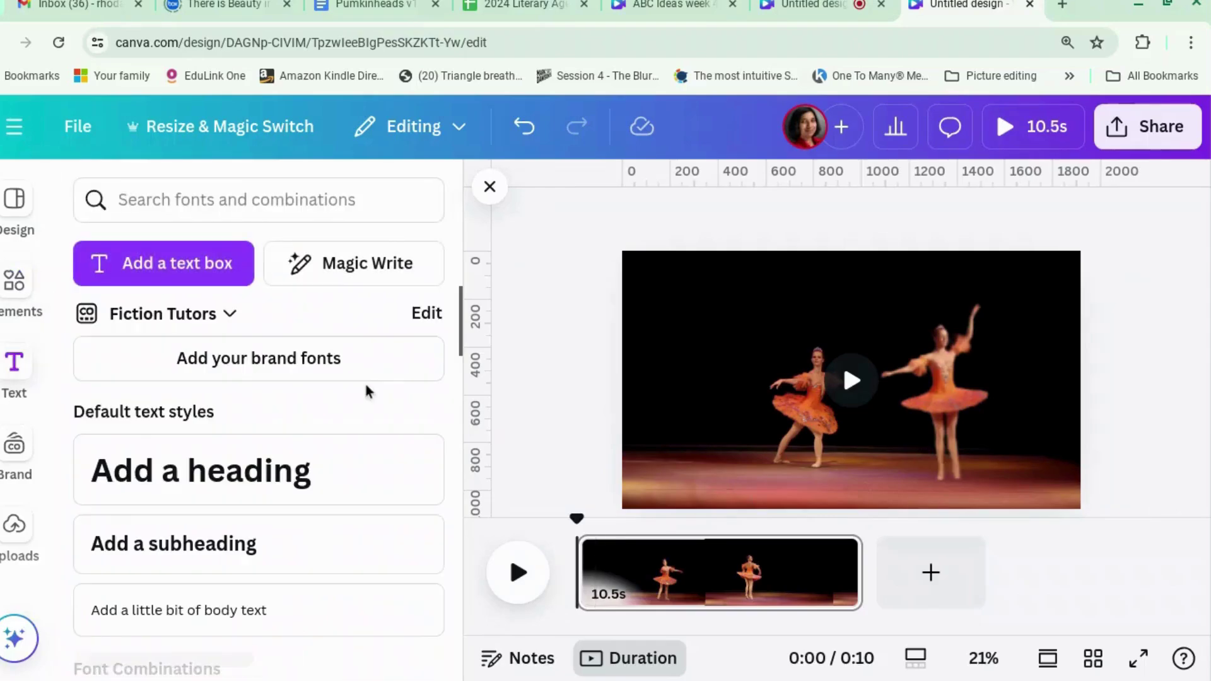
{"action": "left_click", "coordinate": [233, 482]}
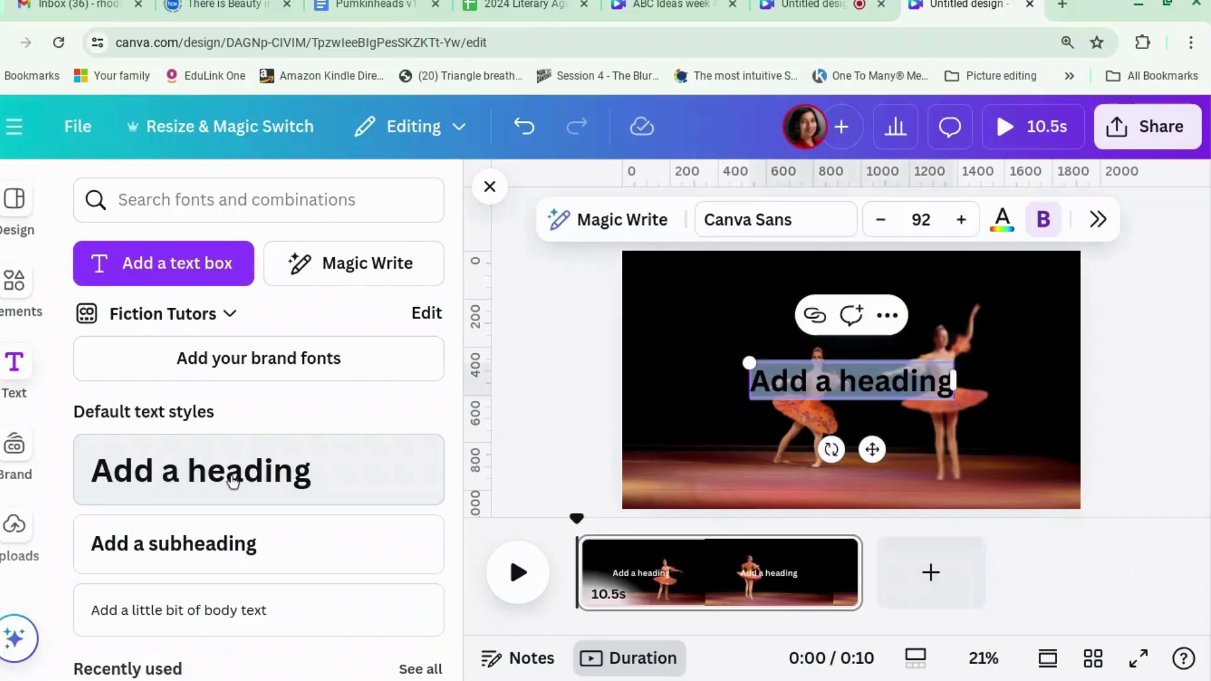
{"action": "type", "text": "BALLET"}
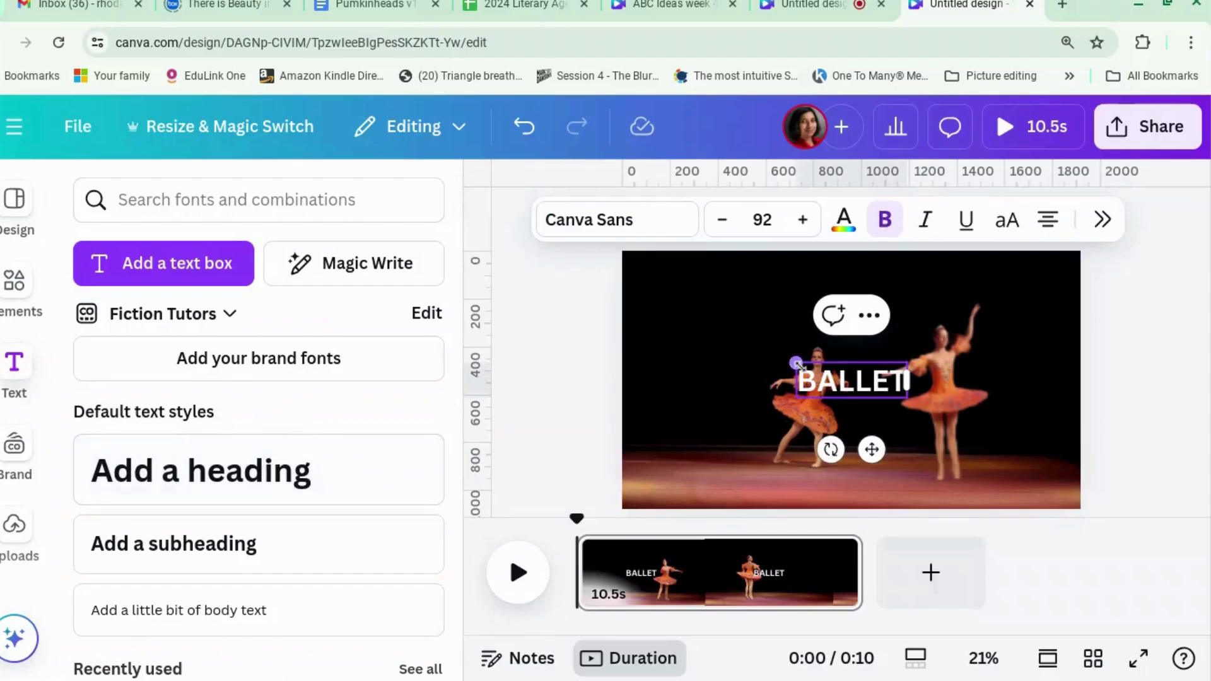
- Enlarge the BALLET heading to font size 307 and place it across the two dancers within the canvas
{"action": "left_click_drag", "start_coordinate": [733, 339], "coordinate": [576, 265]}
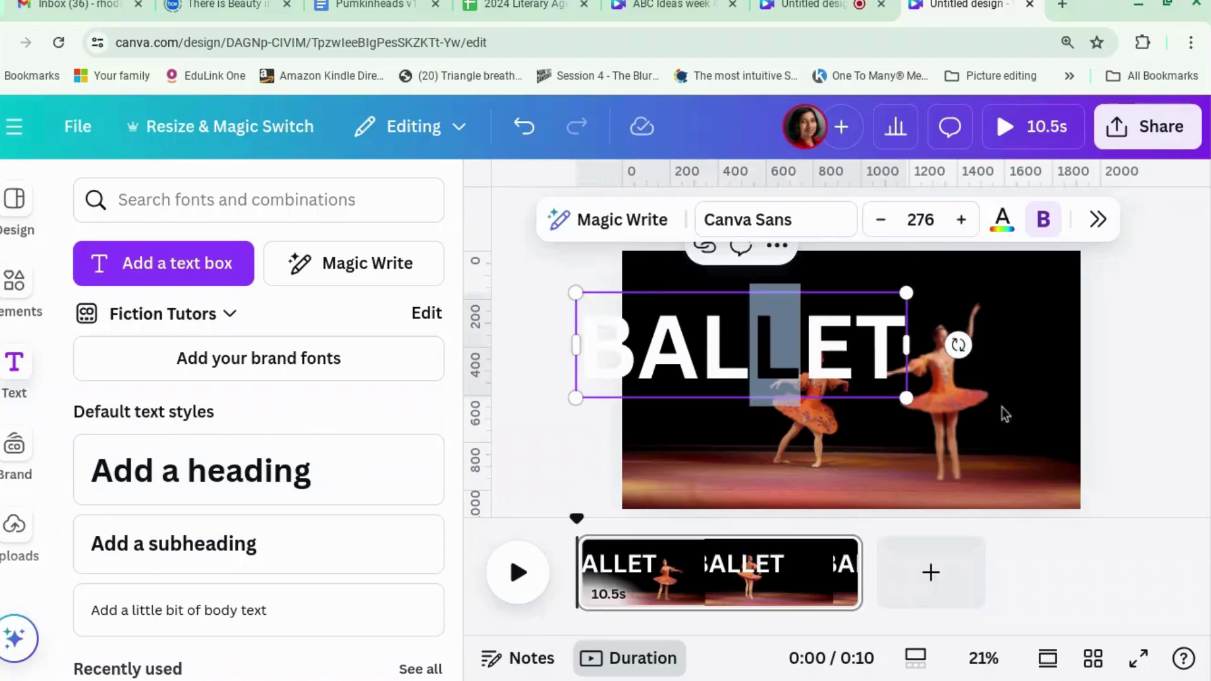
{"action": "left_click_drag", "start_coordinate": [904, 358], "coordinate": [926, 374]}
{"action": "left_click", "coordinate": [1119, 394]}
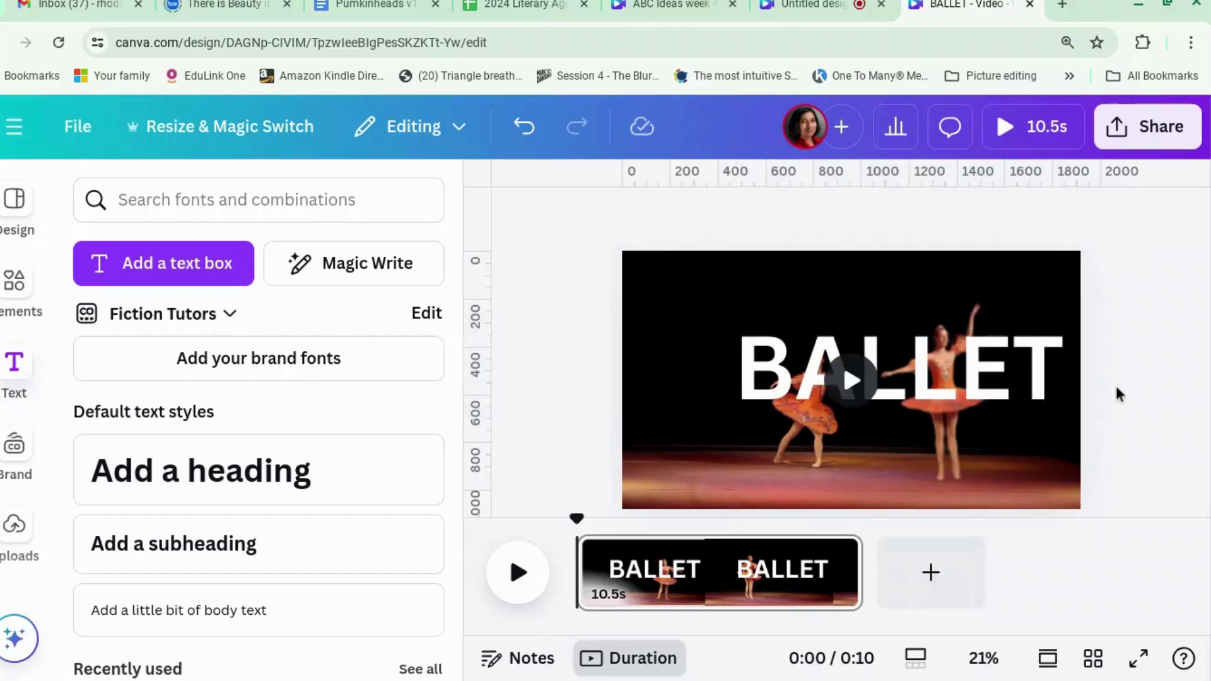
{"action": "left_click", "coordinate": [1025, 395]}
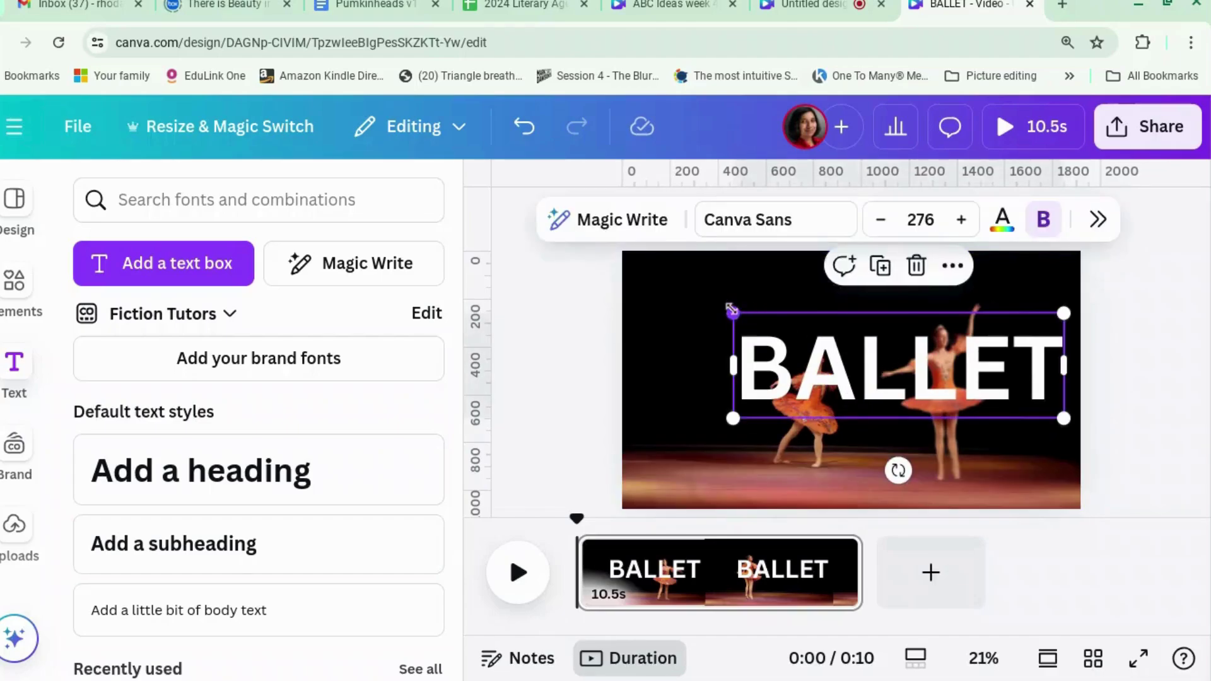
{"action": "left_click_drag", "start_coordinate": [732, 310], "coordinate": [700, 279]}
{"action": "left_click", "coordinate": [1144, 395]}
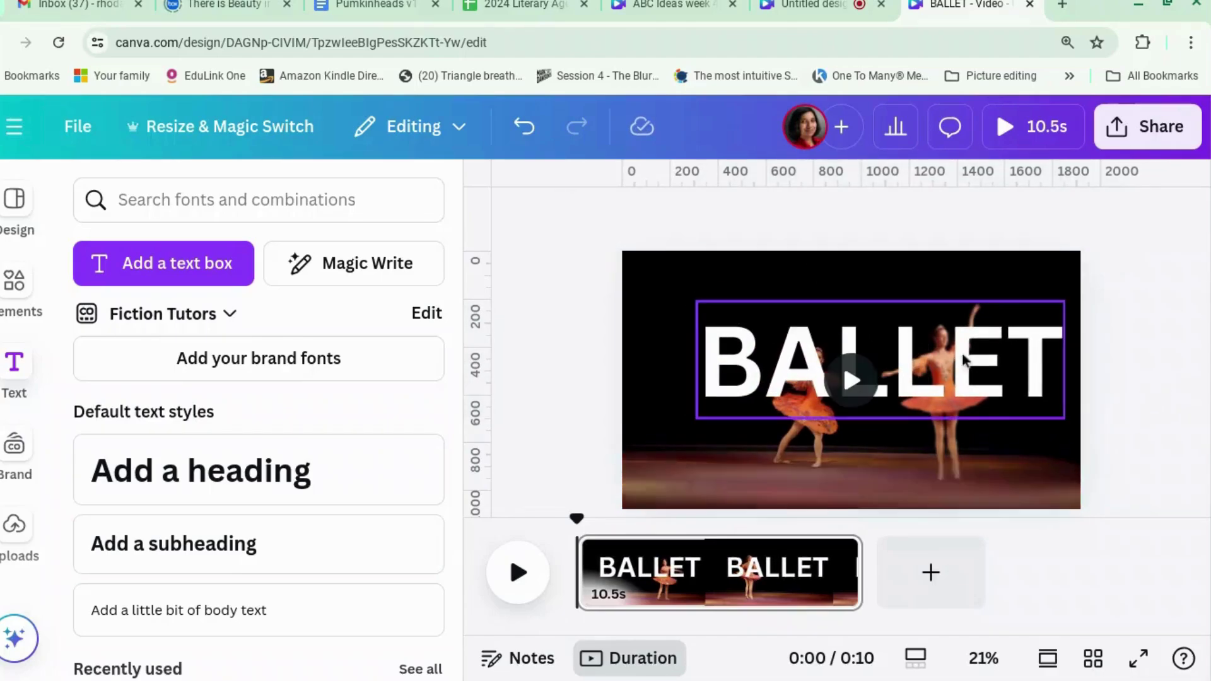
- Widen the BALLET text box slightly and move the heading off the canvas past its right edge
{"action": "left_click", "coordinate": [964, 361]}
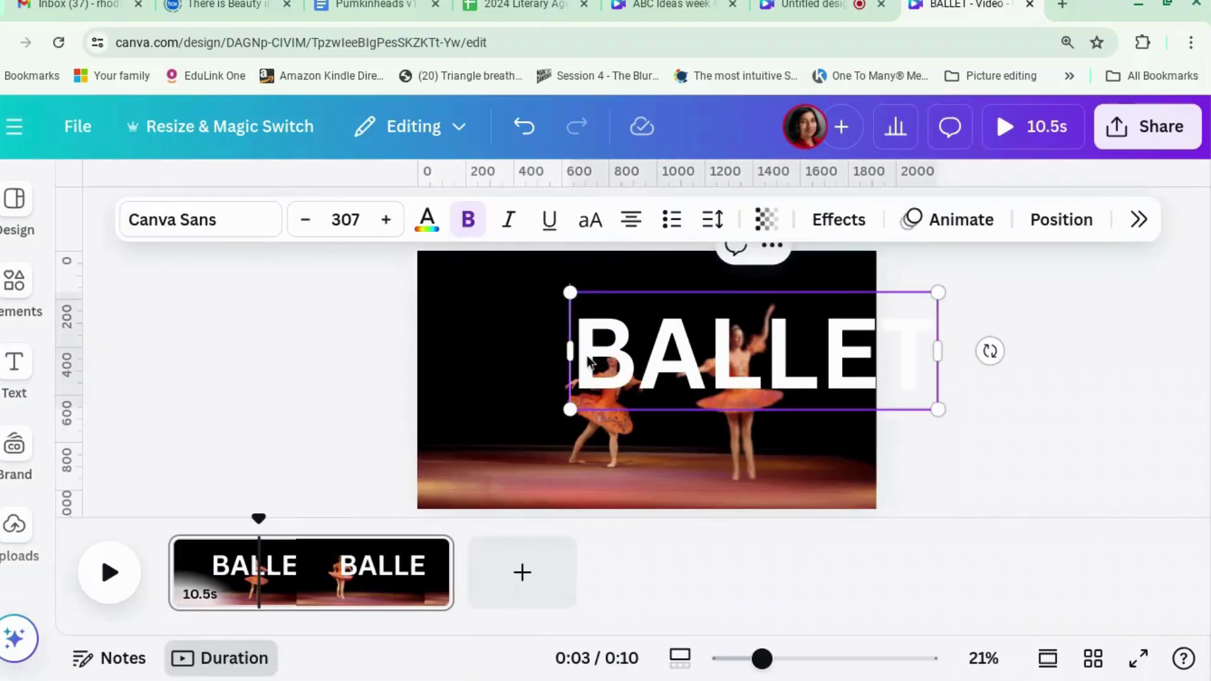
{"action": "left_click_drag", "start_coordinate": [588, 363], "coordinate": [587, 495]}
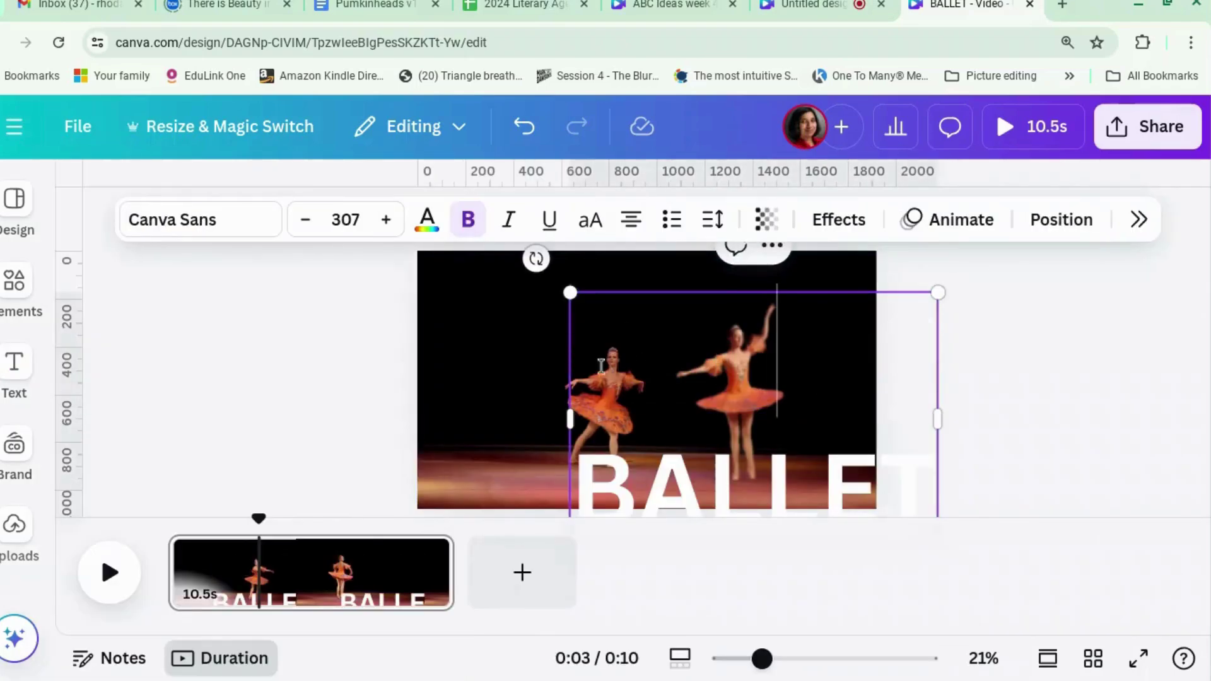
{"action": "left_click_drag", "start_coordinate": [939, 423], "coordinate": [979, 407]}
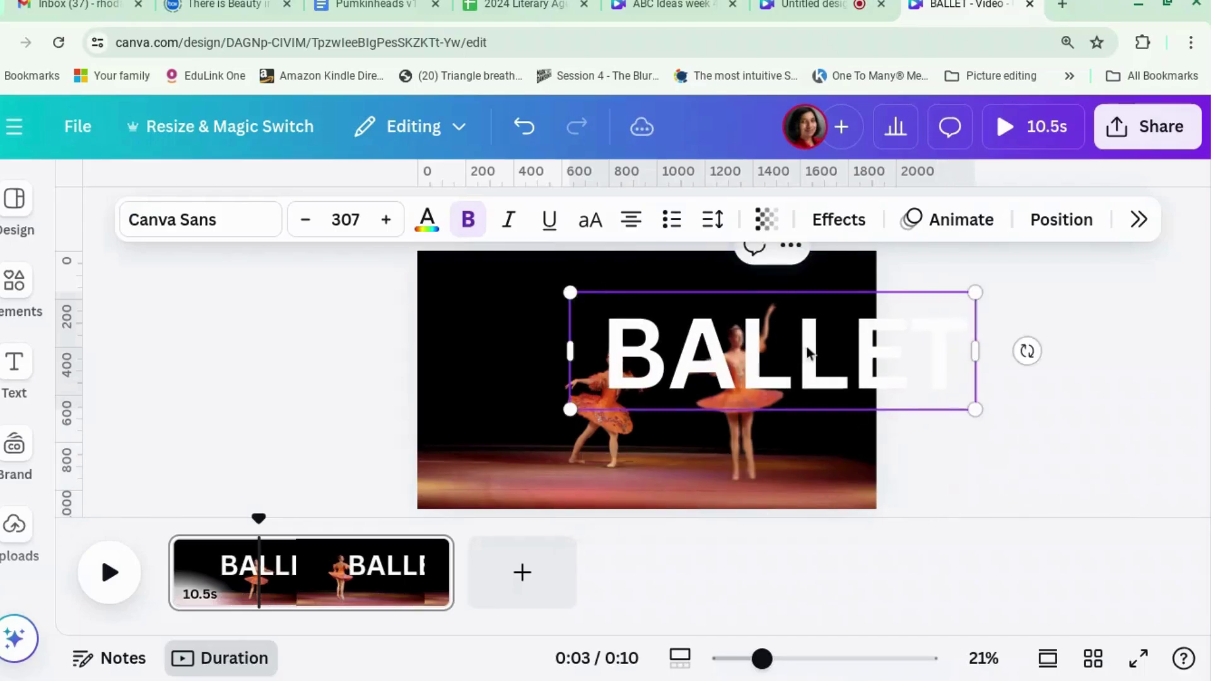
{"action": "left_click", "coordinate": [814, 376]}
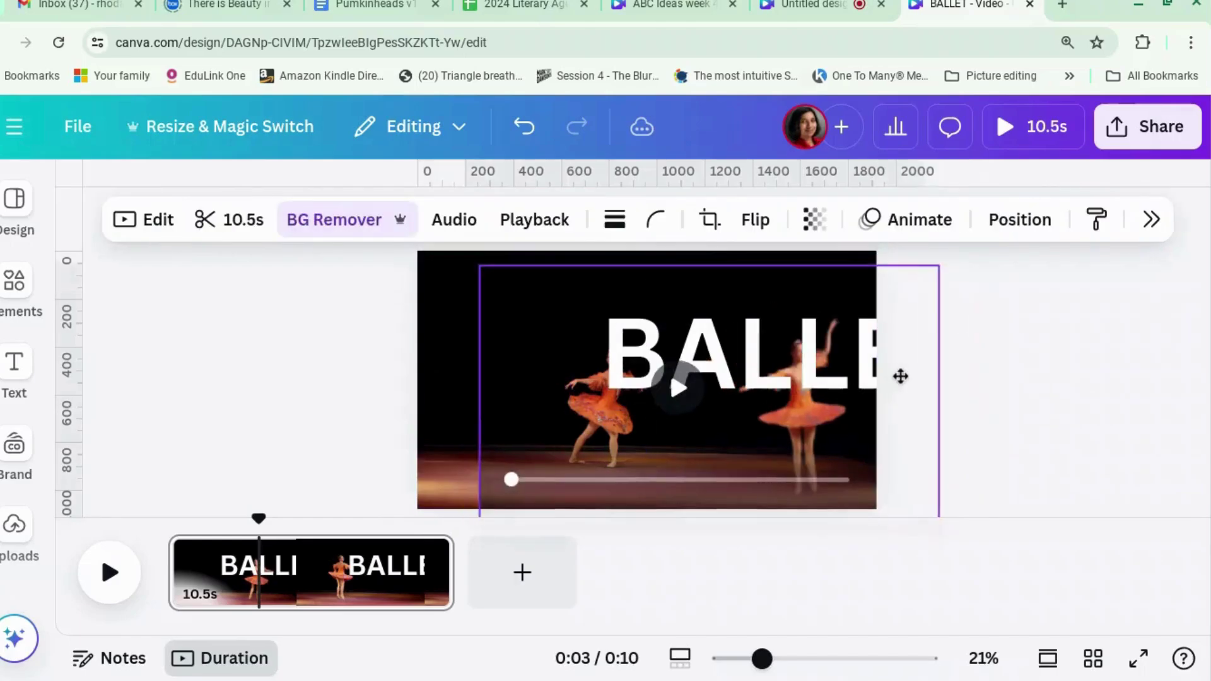
{"action": "key", "text": "ctrl+z"}
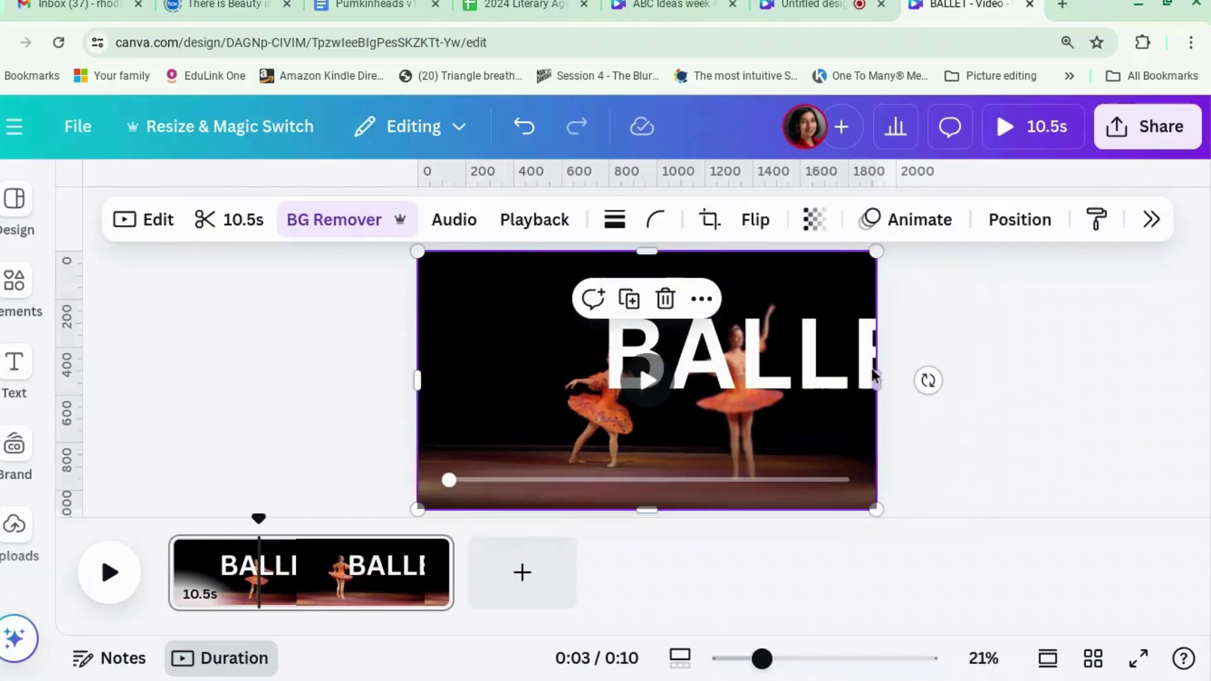
{"action": "left_click_drag", "start_coordinate": [847, 357], "coordinate": [1107, 372]}
{"action": "left_click", "coordinate": [1088, 377]}
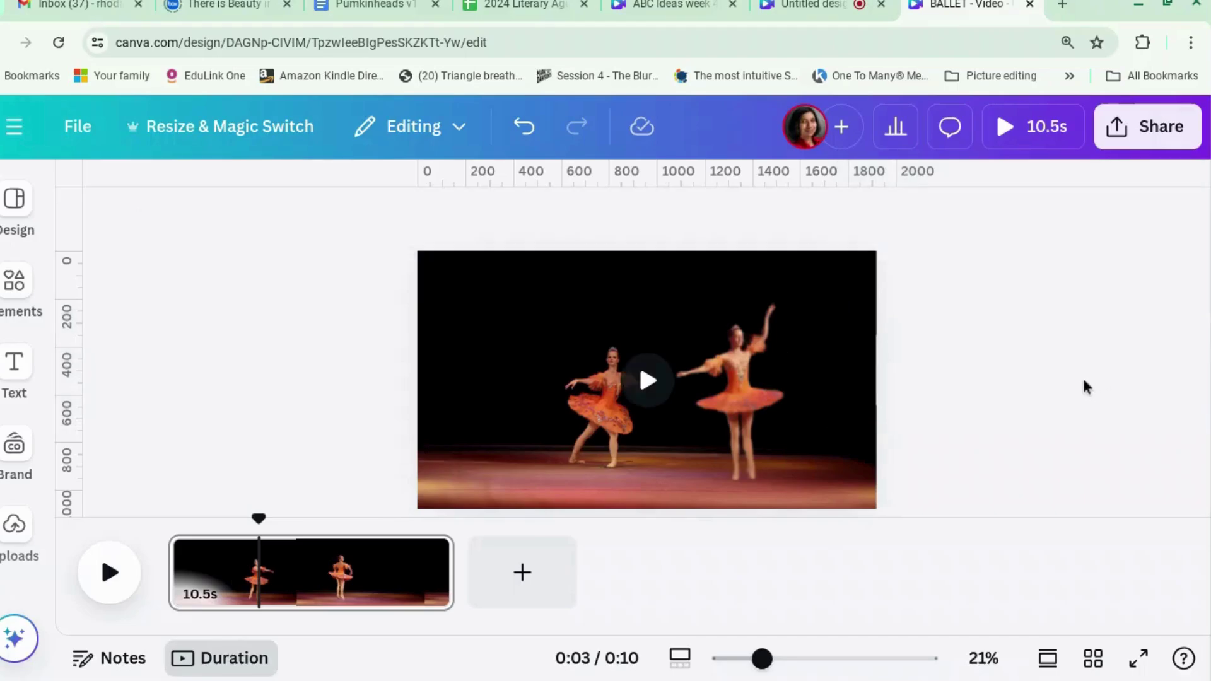
- Create a custom animation that moves the BALLET heading along a straight horizontal path from off the canvas to its centre
{"action": "left_click", "coordinate": [871, 386]}
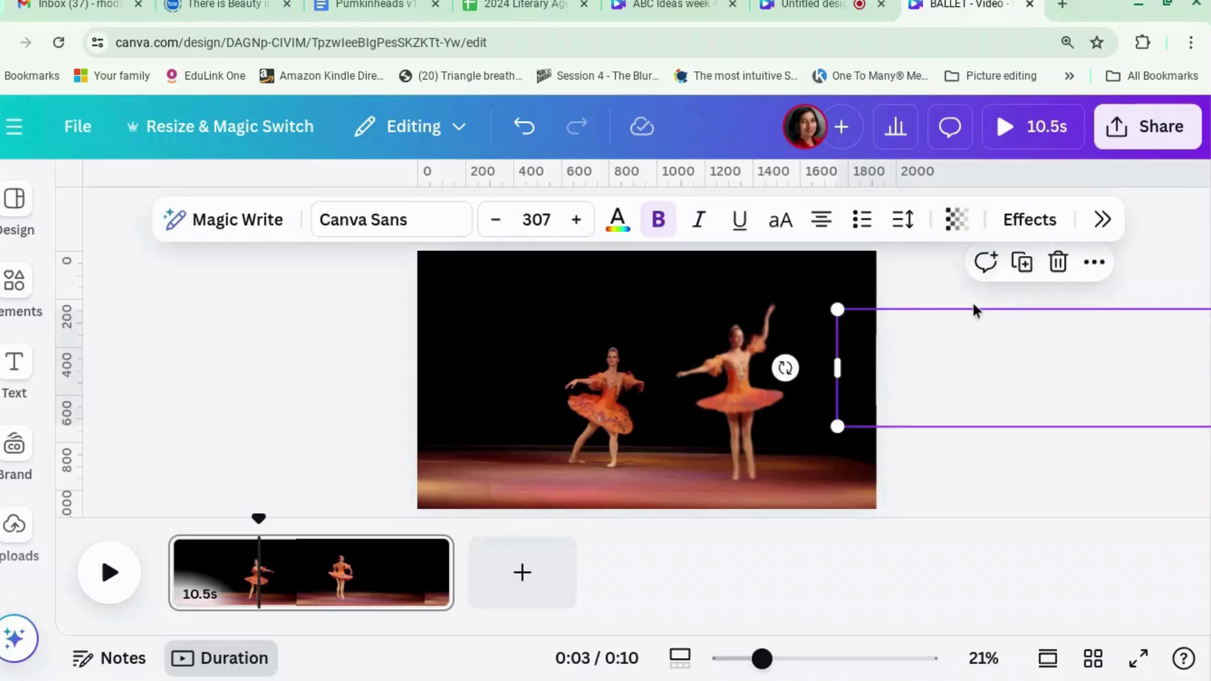
{"action": "left_click", "coordinate": [1098, 228]}
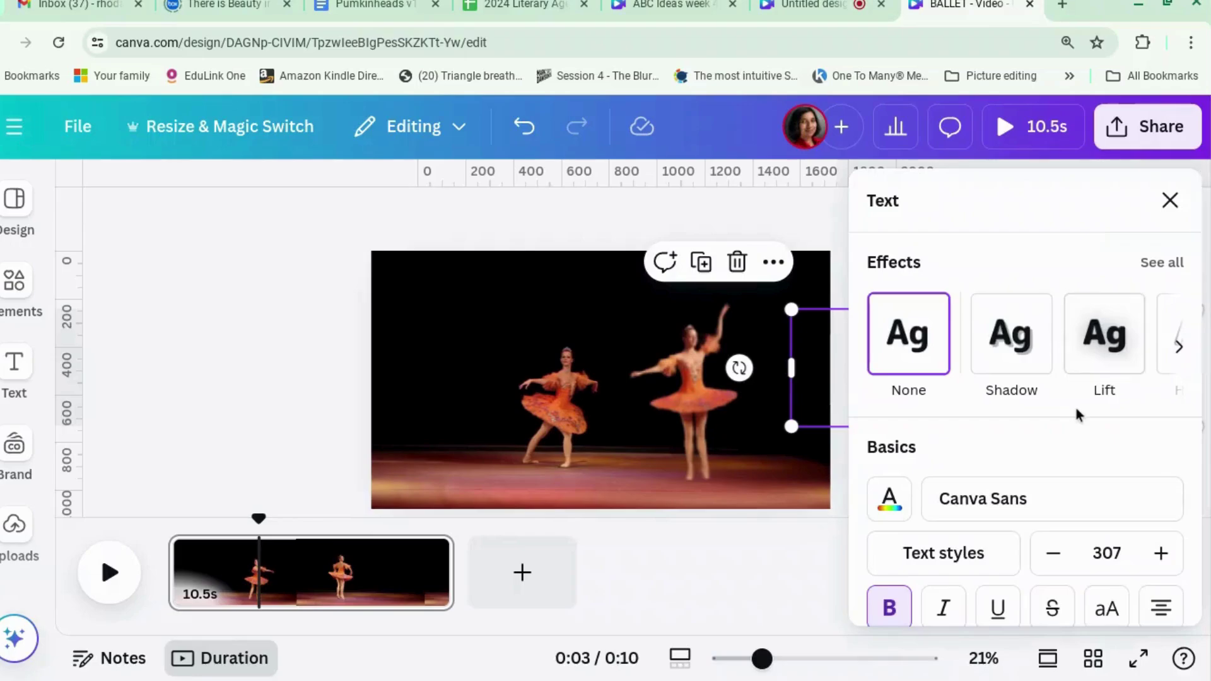
{"action": "scroll", "coordinate": [1075, 407], "scroll_direction": "down", "scroll_amount": 5}
{"action": "scroll", "coordinate": [1076, 414], "scroll_direction": "down", "scroll_amount": 3}
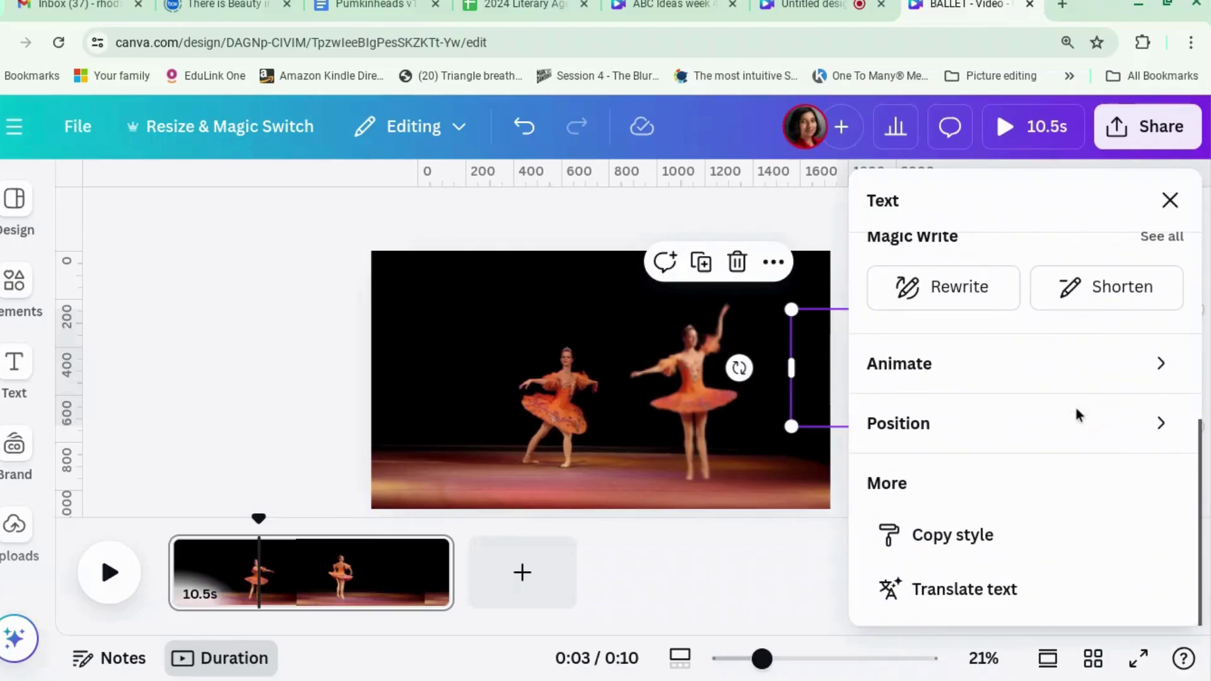
{"action": "left_click", "coordinate": [1085, 366]}
{"action": "left_click", "coordinate": [1004, 472]}
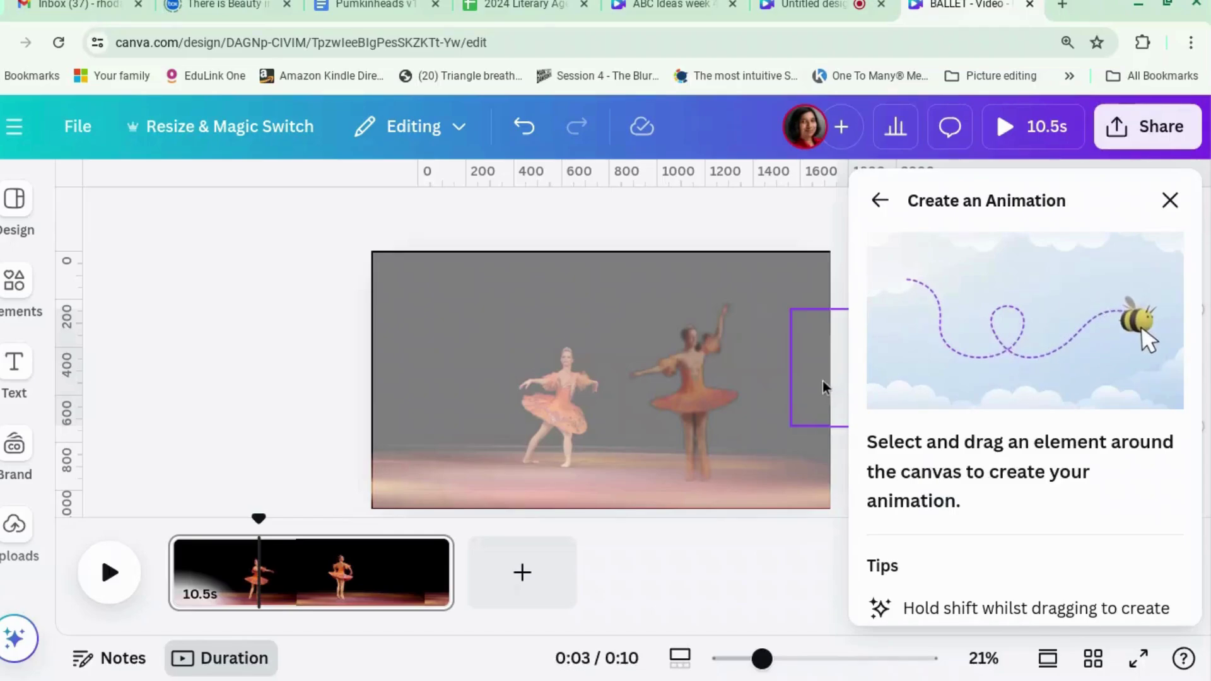
{"action": "left_click_drag", "start_coordinate": [823, 380], "coordinate": [421, 397]}
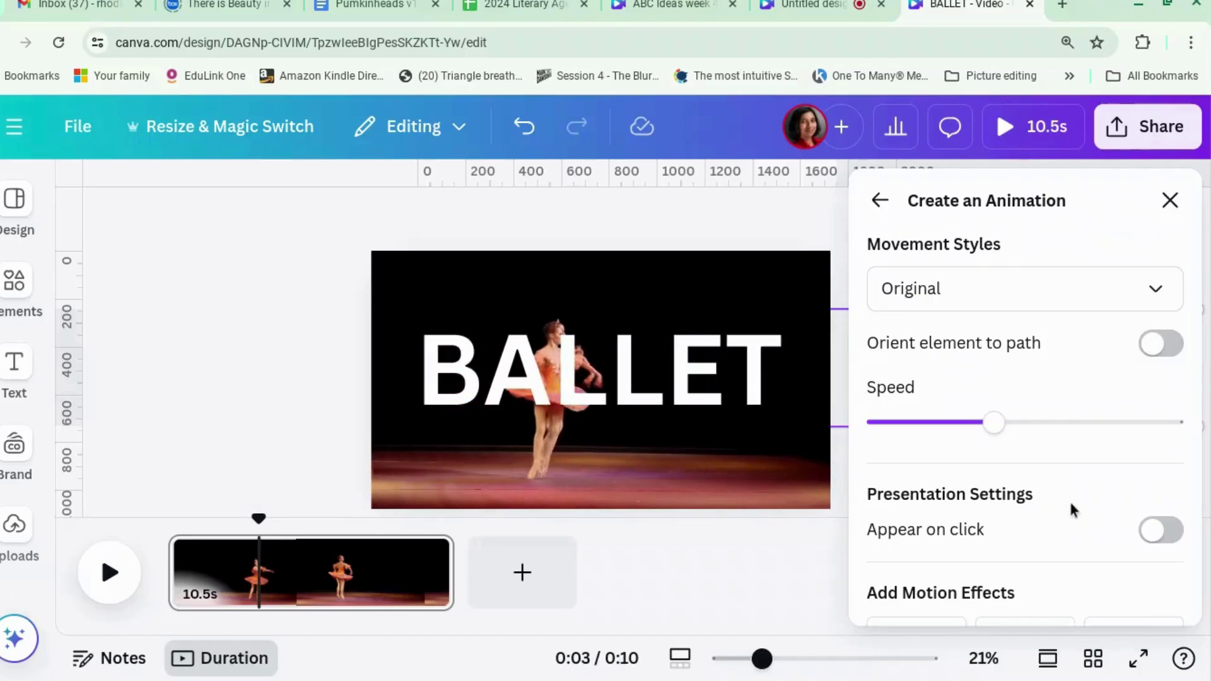
- Set the BALLET animation's movement style to Smooth and finish the animation settings
{"action": "scroll", "coordinate": [1129, 449], "scroll_direction": "down", "scroll_amount": 3}
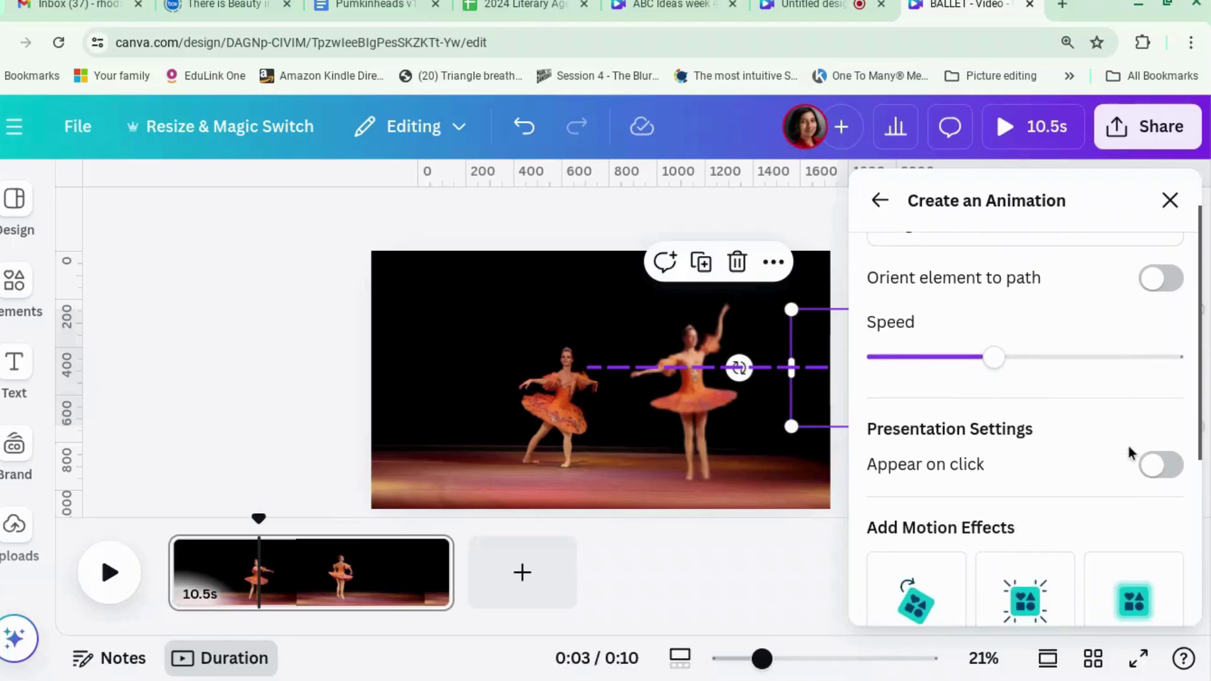
{"action": "scroll", "coordinate": [1129, 453], "scroll_direction": "up", "scroll_amount": 3}
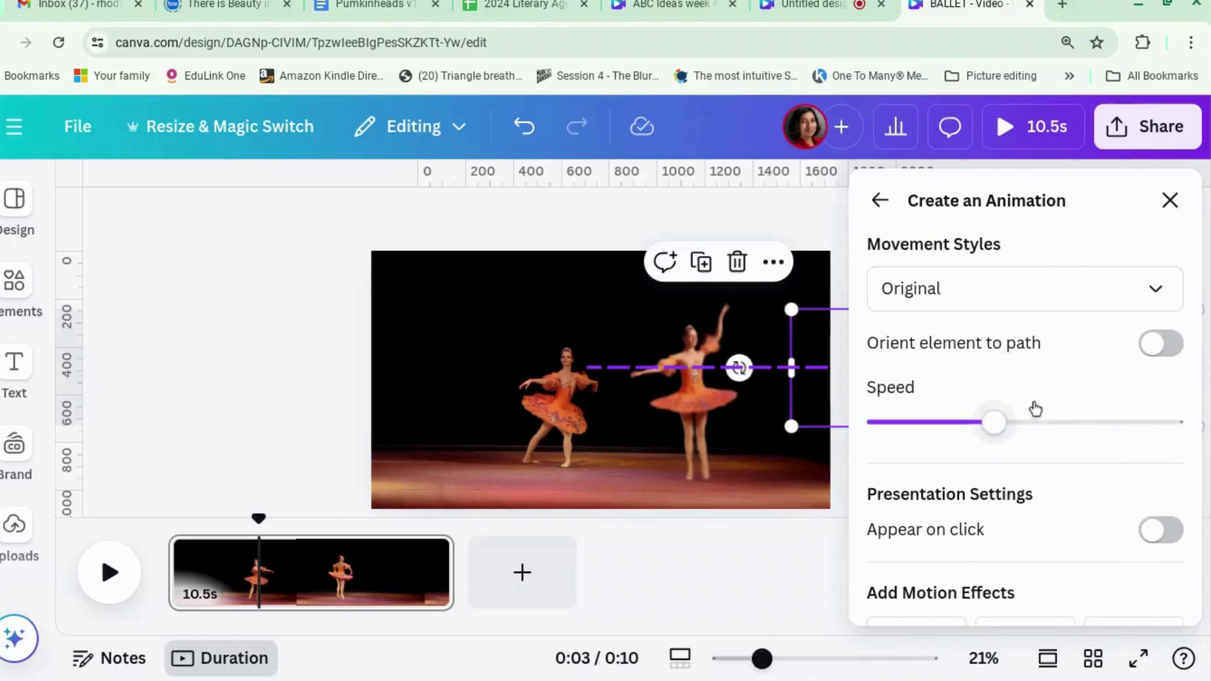
{"action": "left_click", "coordinate": [1156, 296]}
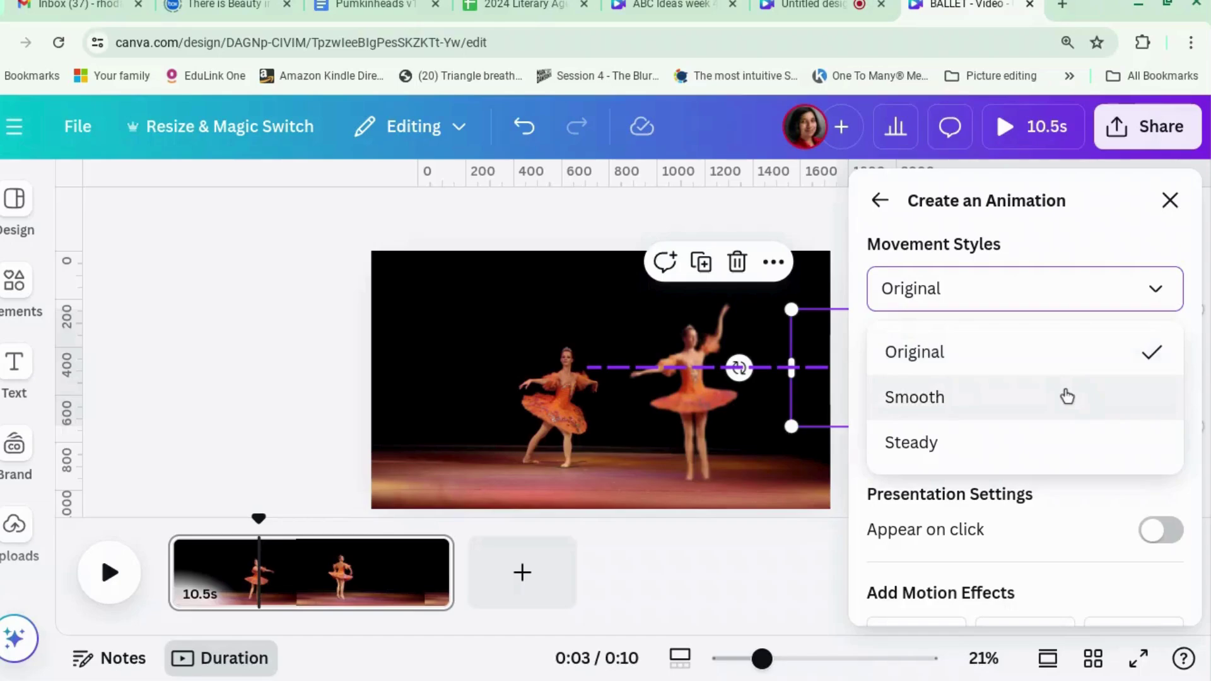
{"action": "left_click", "coordinate": [1068, 397]}
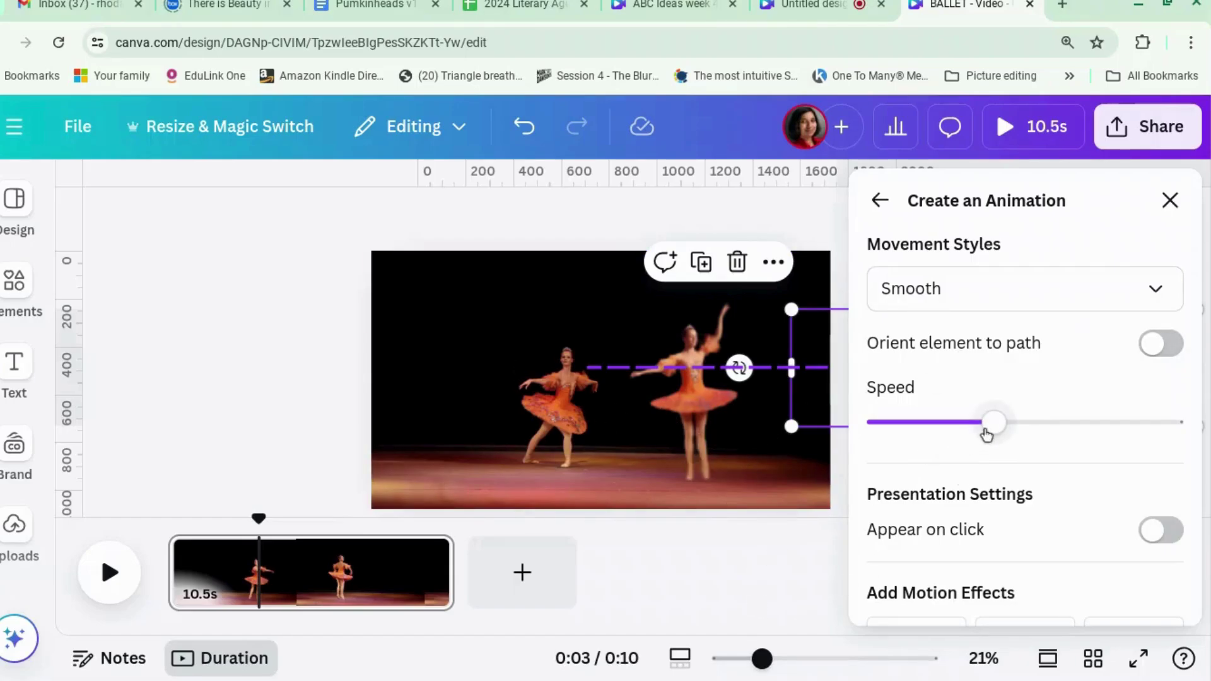
{"action": "left_click", "coordinate": [1170, 202]}
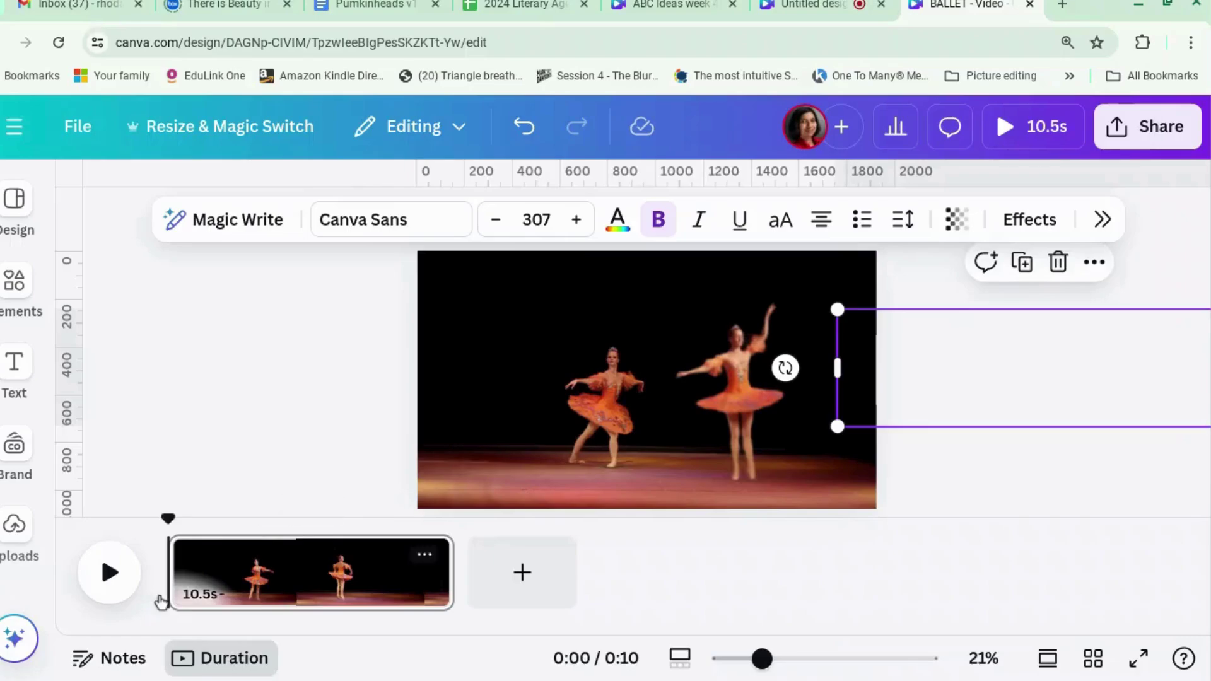
- Show the layers and move the BALLET heading beneath the background-removed ballerina, above the original footage
{"action": "right_click", "coordinate": [811, 405]}
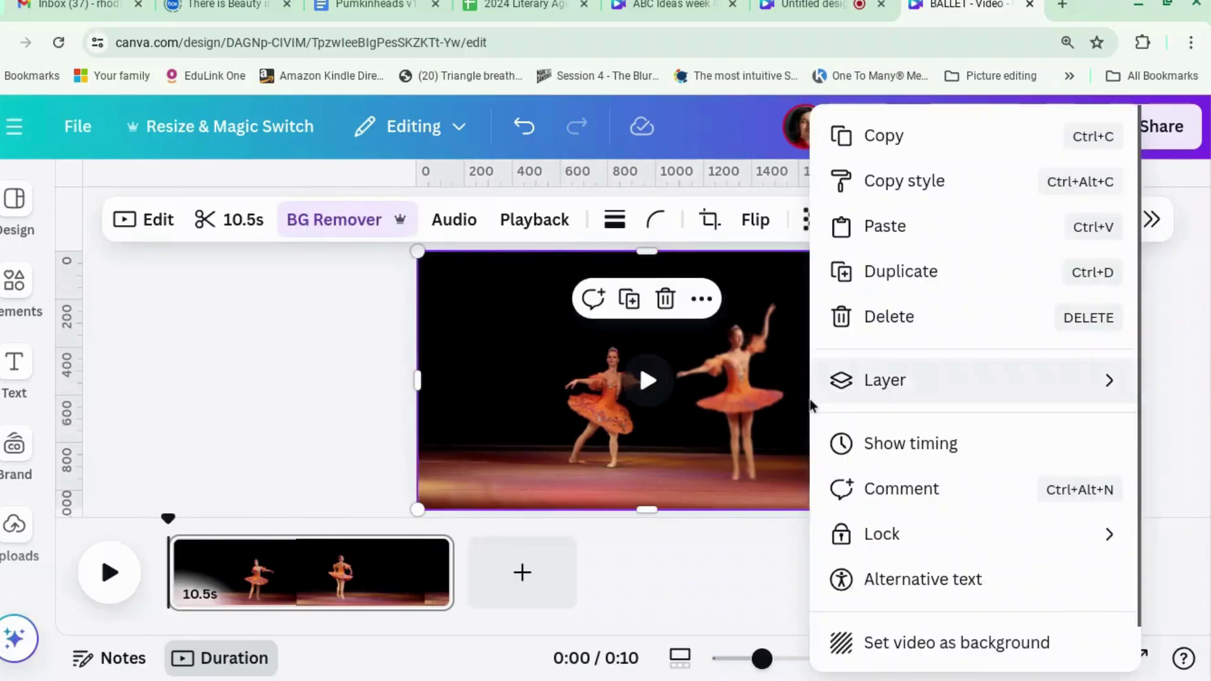
{"action": "mouse_move", "coordinate": [883, 399]}
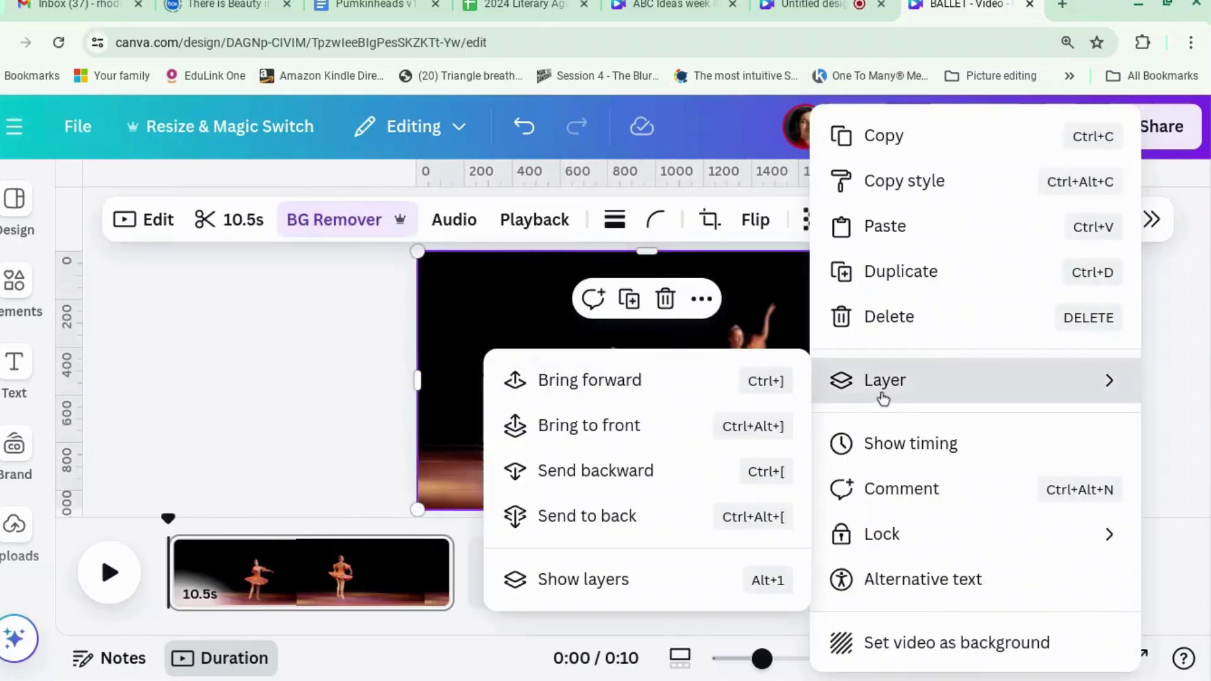
{"action": "left_click", "coordinate": [636, 593]}
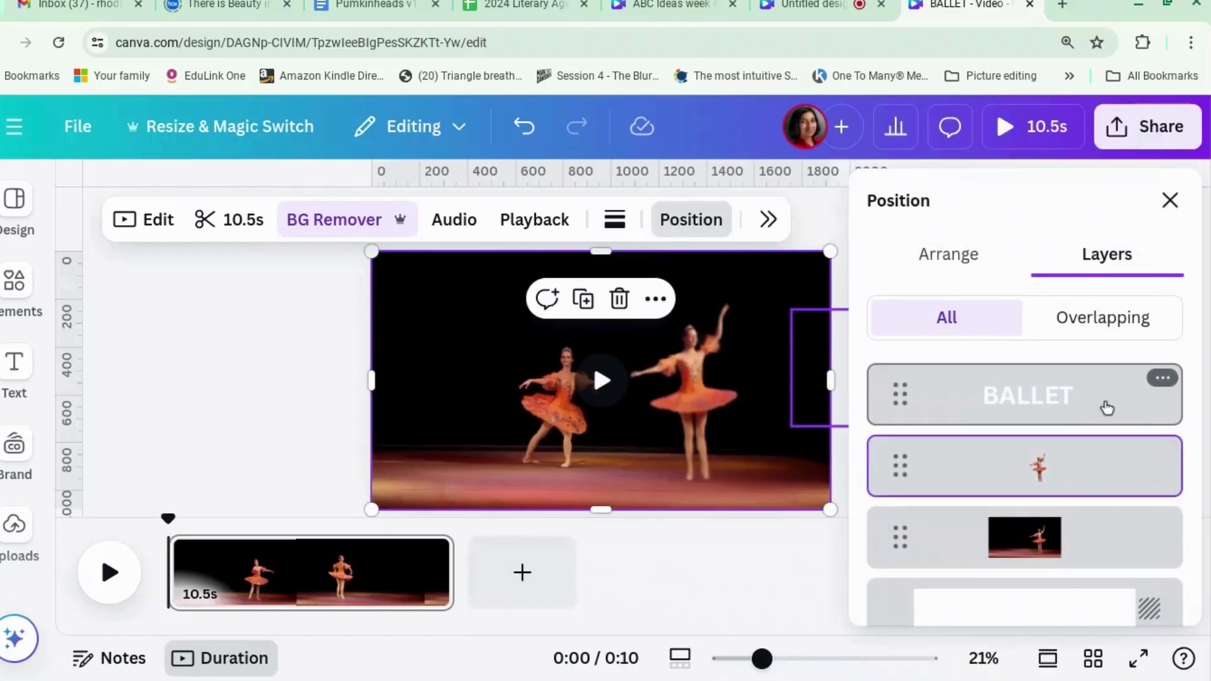
{"action": "left_click_drag", "start_coordinate": [1108, 408], "coordinate": [1112, 495]}
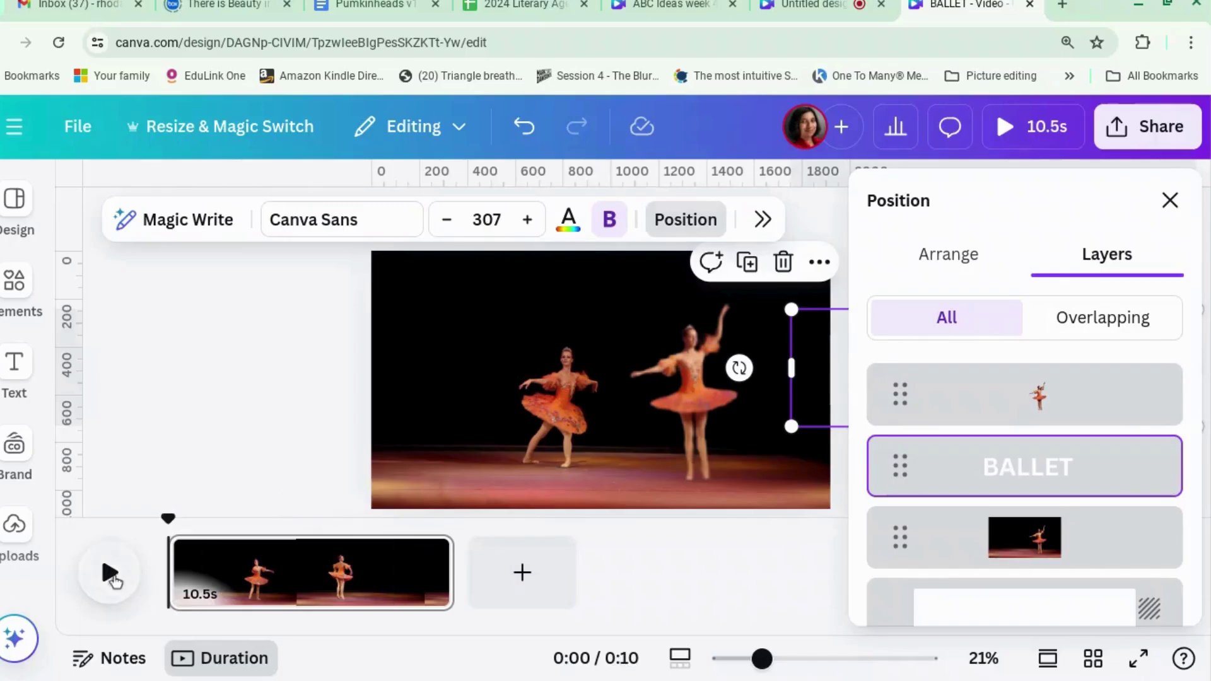
- Play the page from its start twice to review the BALLET heading sliding in behind the dancer
{"action": "left_click", "coordinate": [110, 574]}
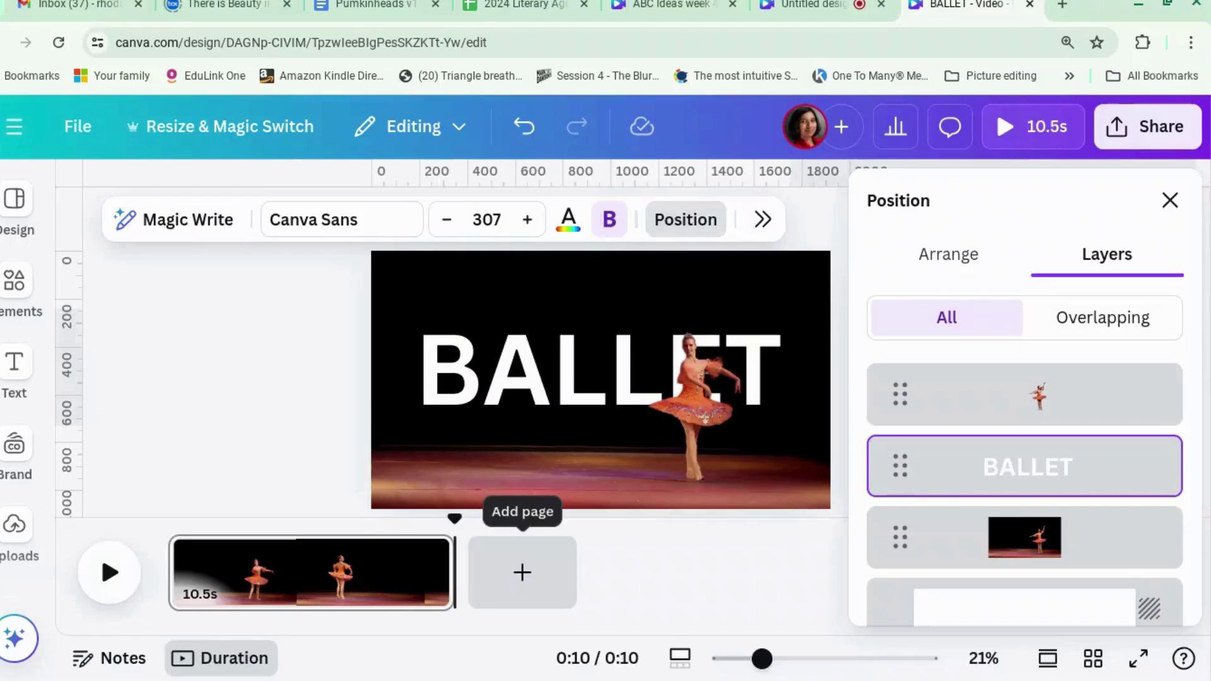
{"action": "left_click", "coordinate": [164, 593]}
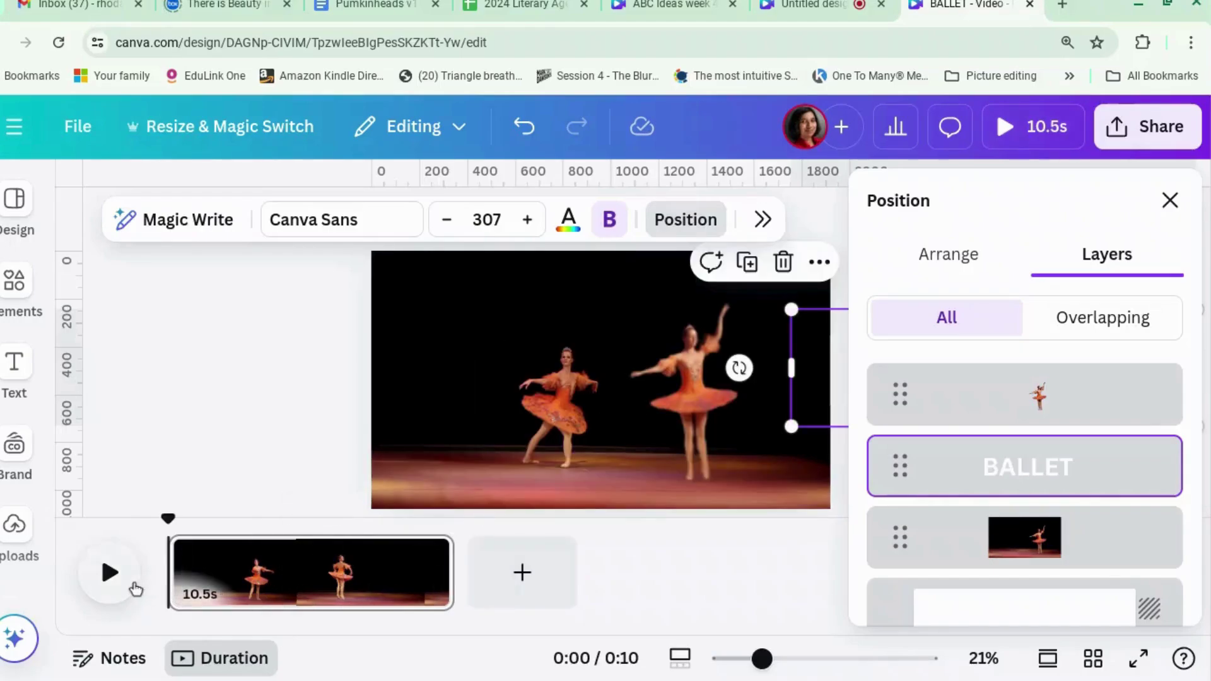
{"action": "left_click", "coordinate": [111, 583]}
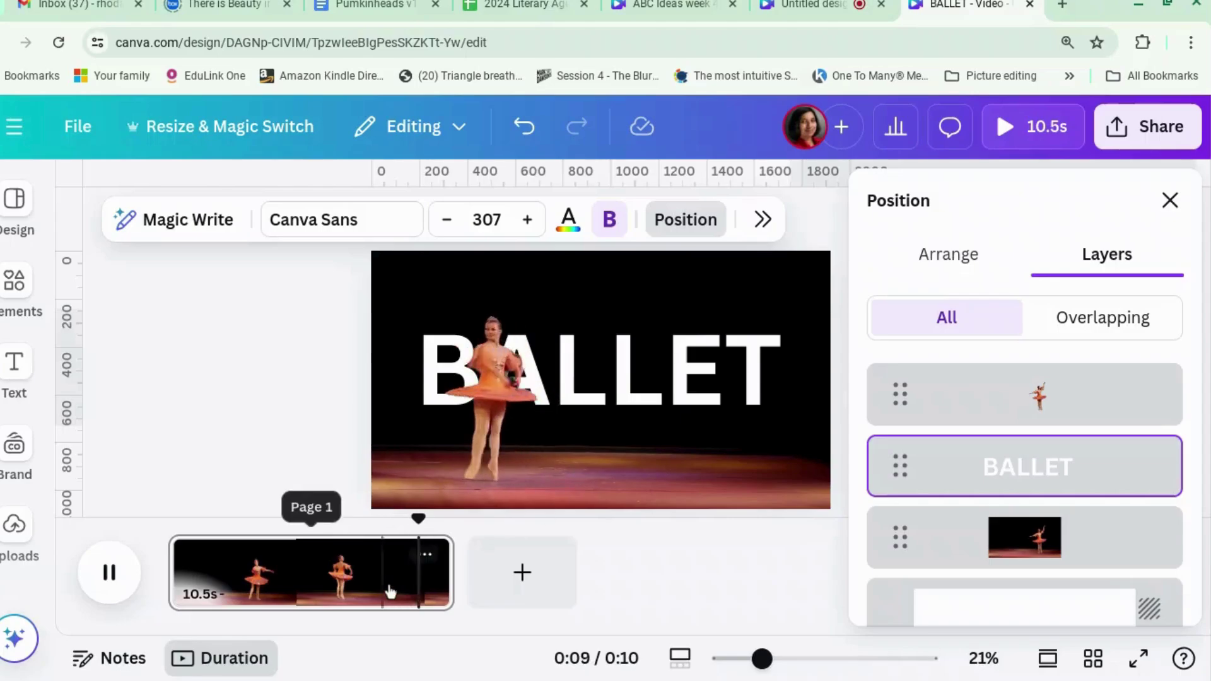
- Duplicate the page and delete the background-removed ballerina video from the copy
{"action": "left_click", "coordinate": [418, 557]}
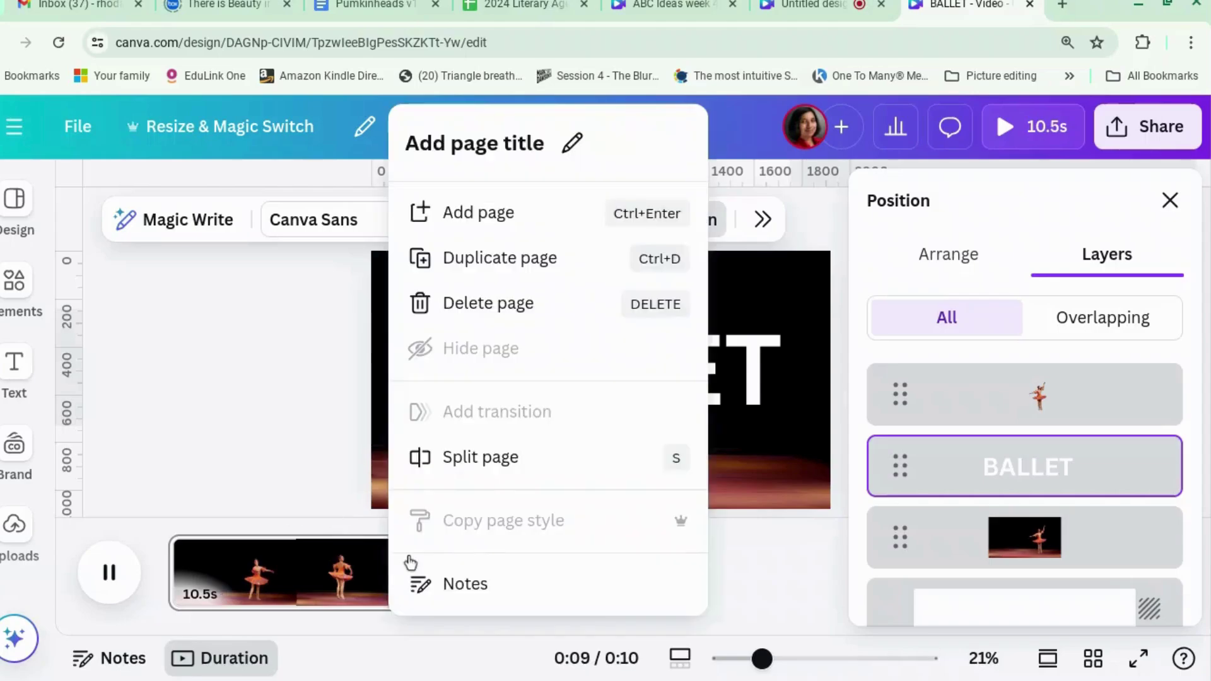
{"action": "left_click", "coordinate": [503, 270]}
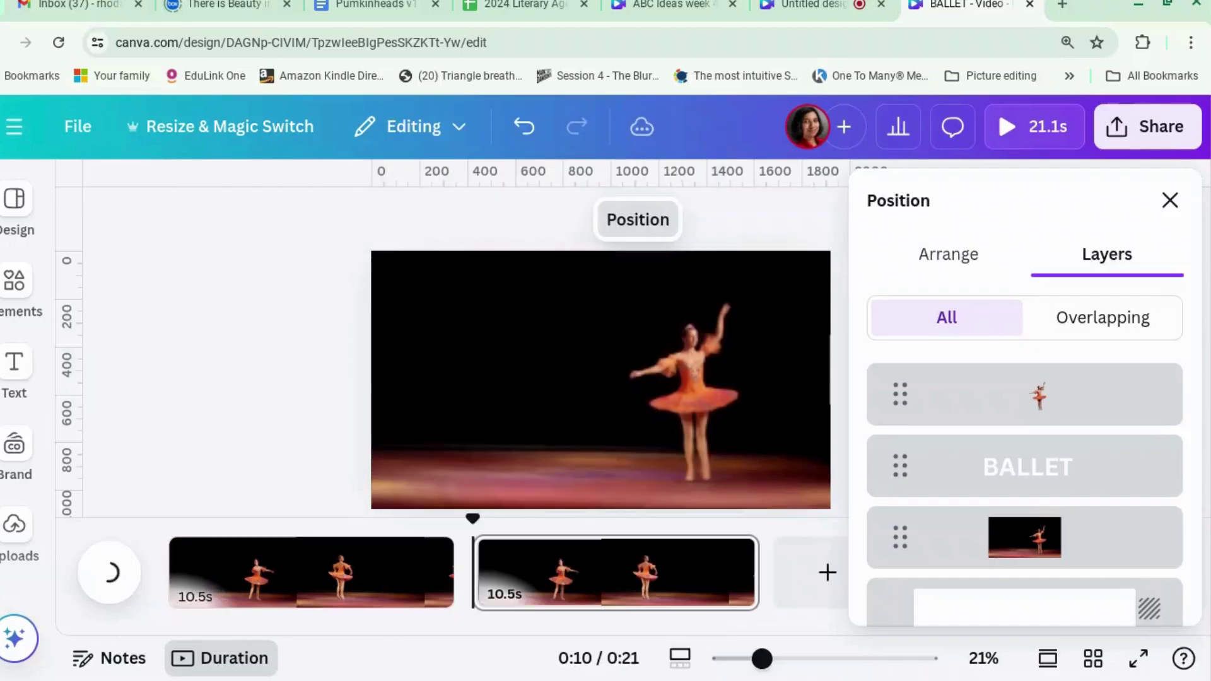
{"action": "left_click", "coordinate": [627, 596]}
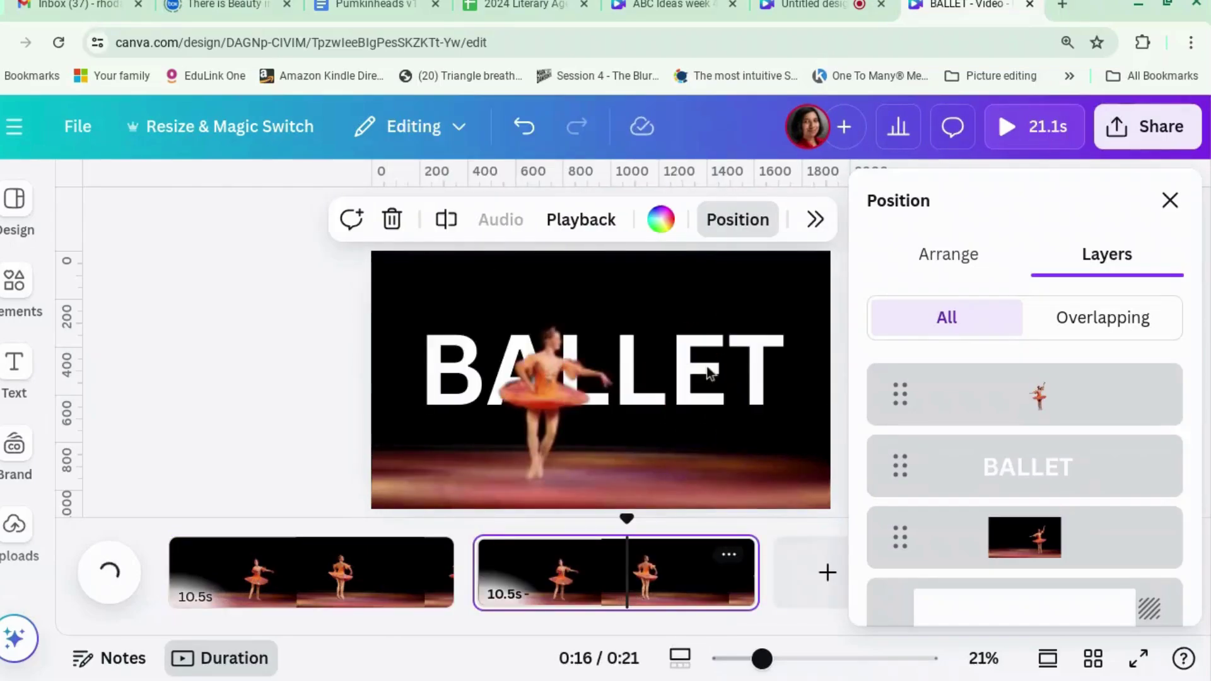
{"action": "left_click", "coordinate": [551, 396]}
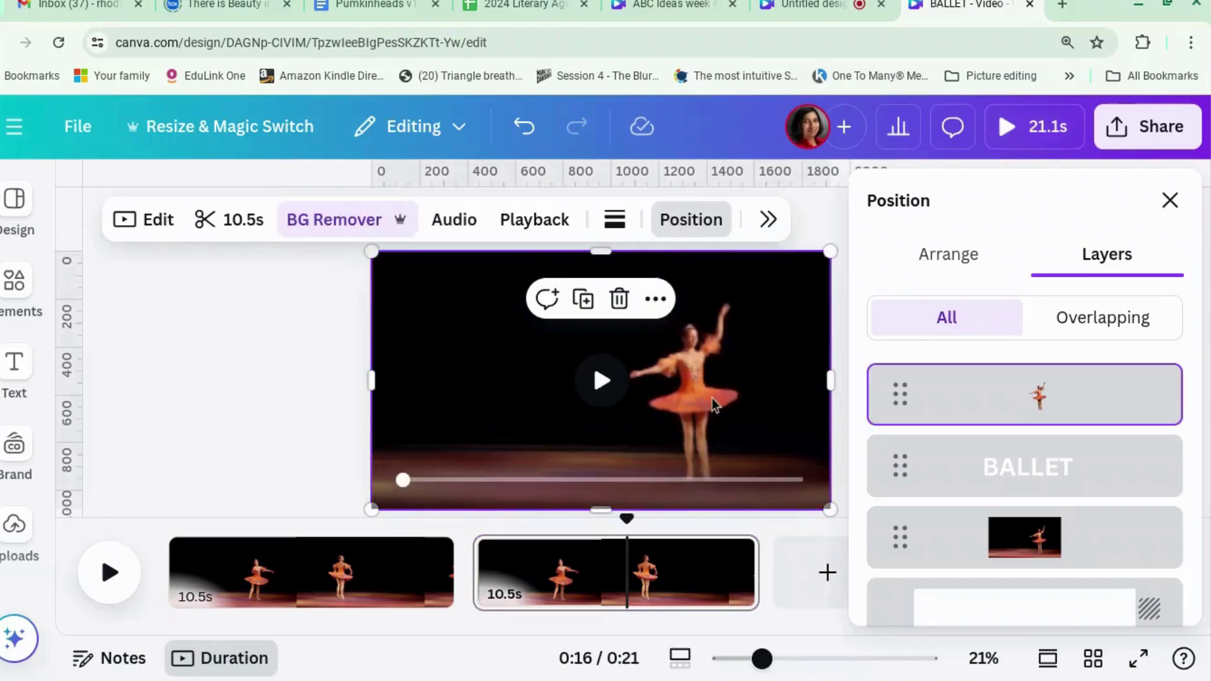
{"action": "left_click_drag", "start_coordinate": [713, 404], "coordinate": [450, 374]}
{"action": "key", "text": "Delete"}
{"action": "left_click", "coordinate": [593, 366]}
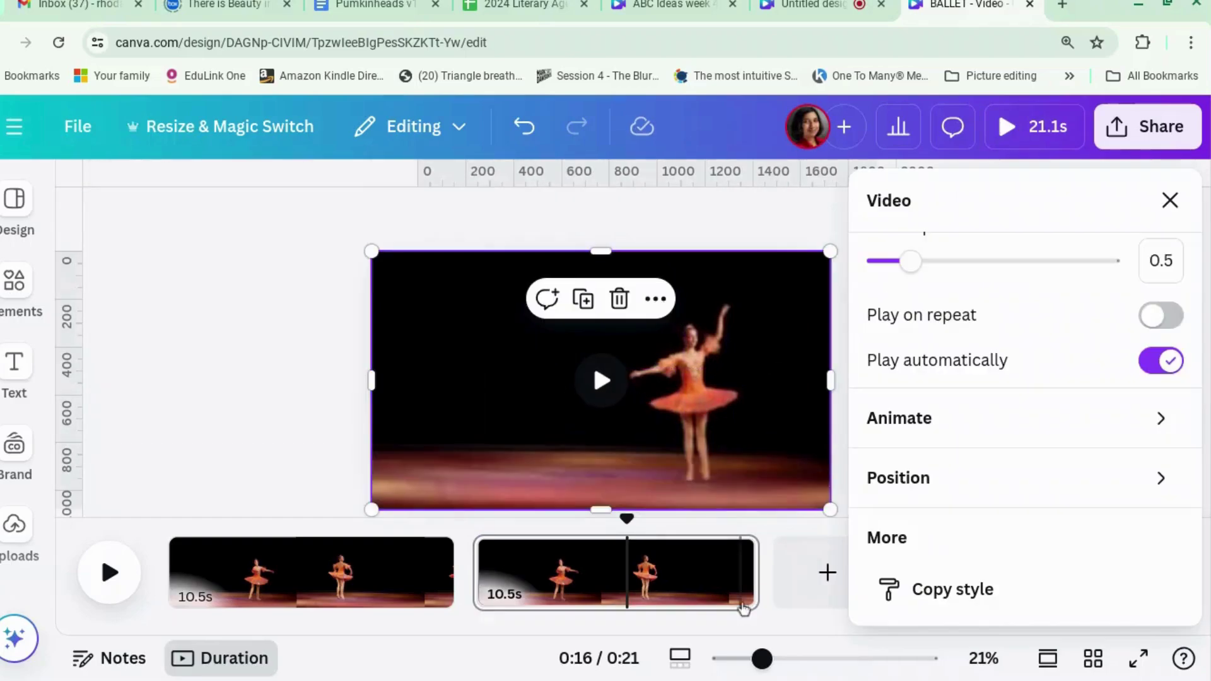
- Open the design's download settings and set the file type to PNG
{"action": "mouse_move", "coordinate": [750, 579]}
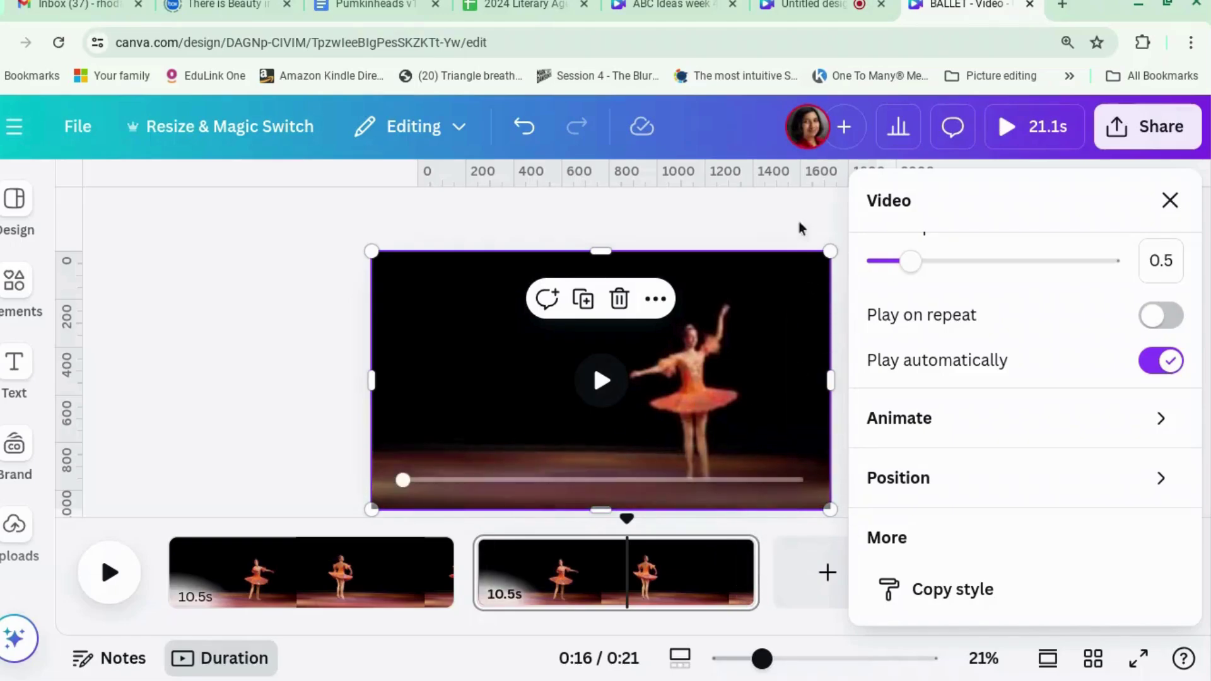
{"action": "key", "text": "Escape"}
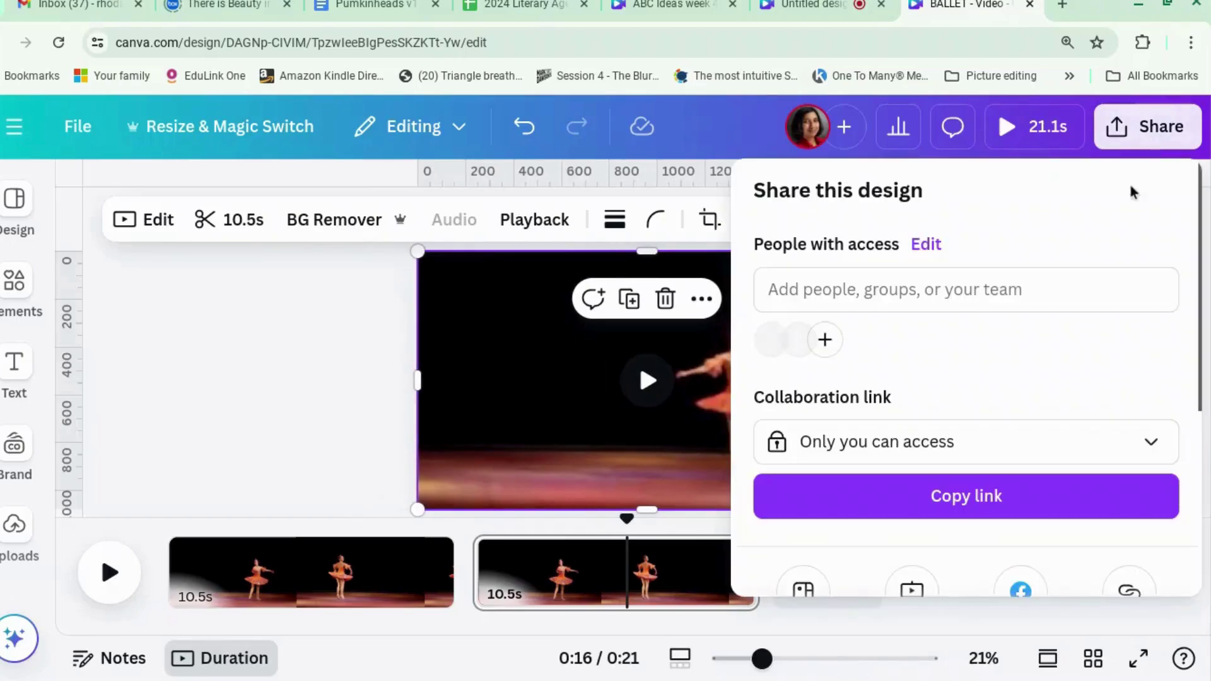
{"action": "scroll", "coordinate": [1063, 325], "scroll_direction": "down", "scroll_amount": 5}
{"action": "left_click", "coordinate": [952, 408]}
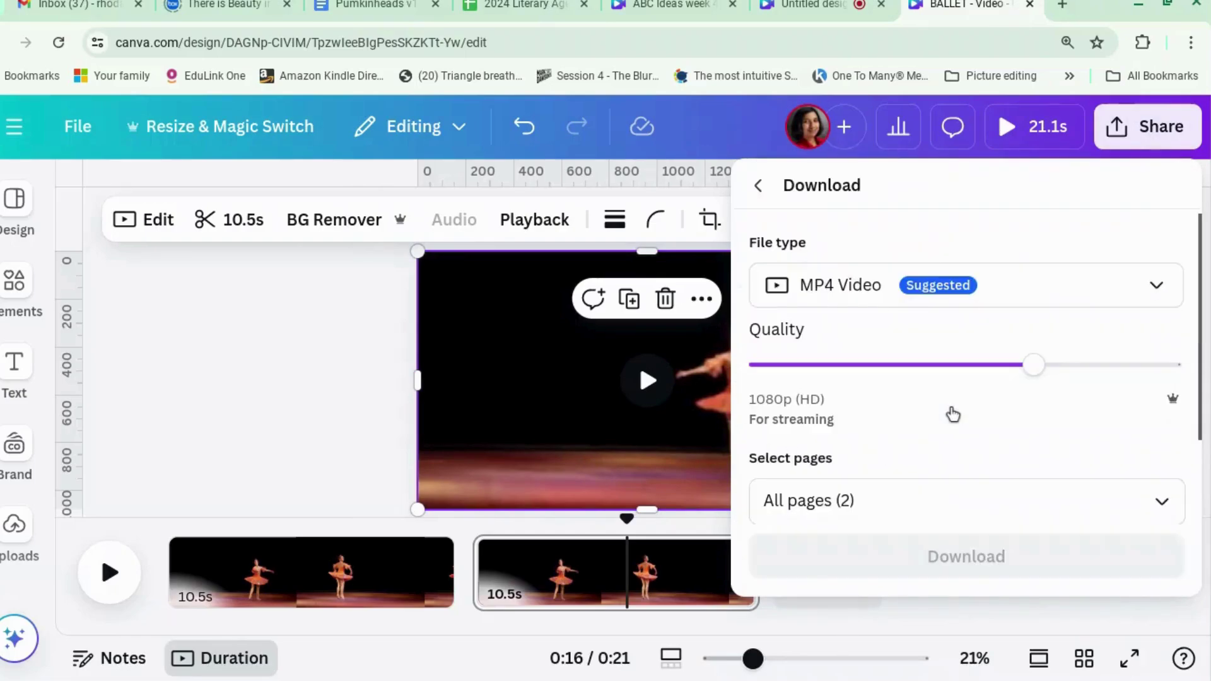
{"action": "left_click", "coordinate": [1066, 299]}
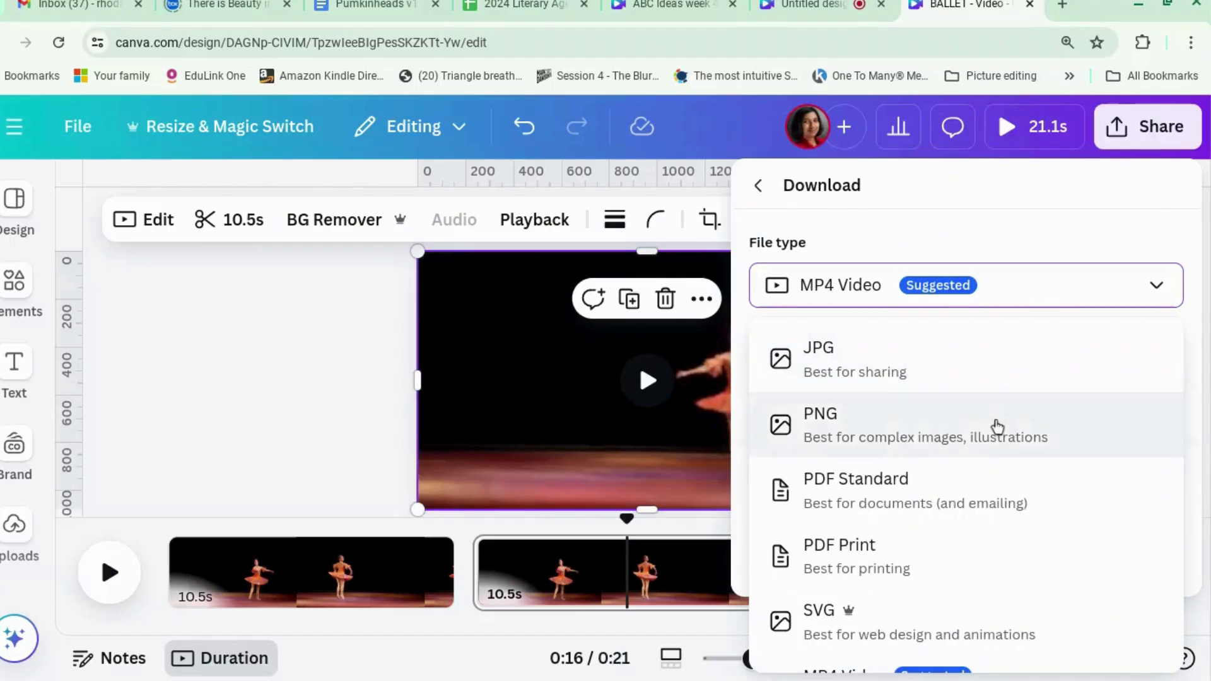
{"action": "left_click", "coordinate": [996, 426]}
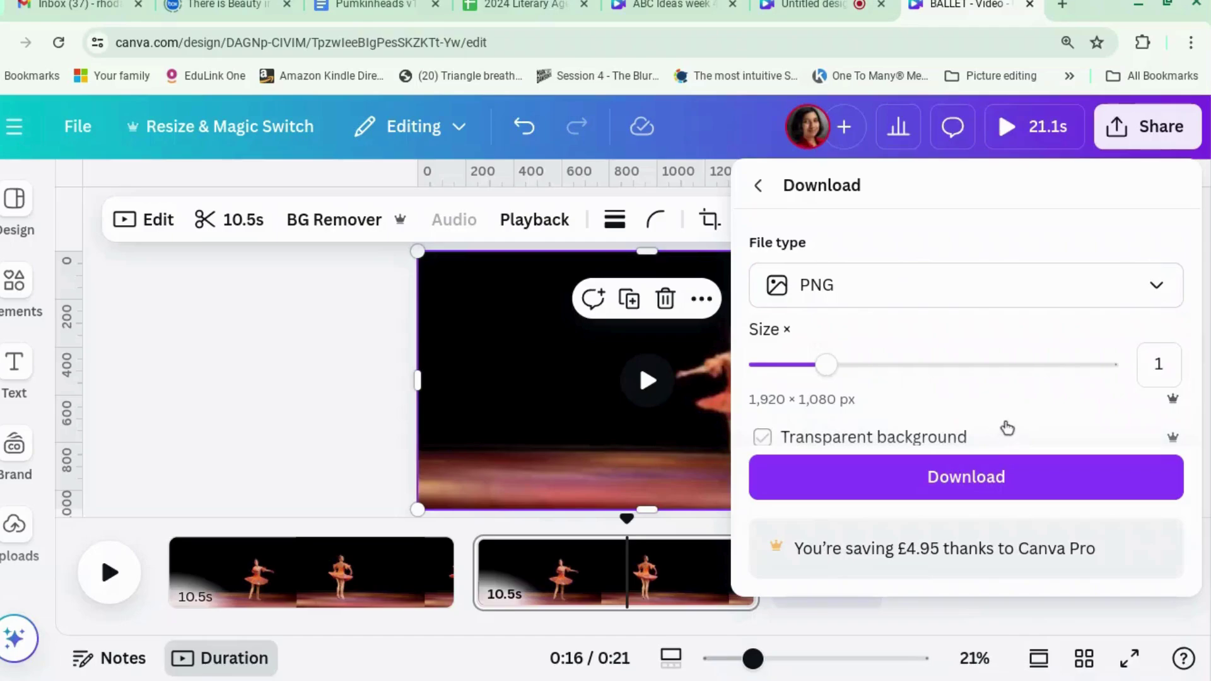
- Limit the download to Page 2 and save it as BALLET.png in the Temp stuff for YT folder
{"action": "scroll", "coordinate": [1006, 427], "scroll_direction": "down", "scroll_amount": 5}
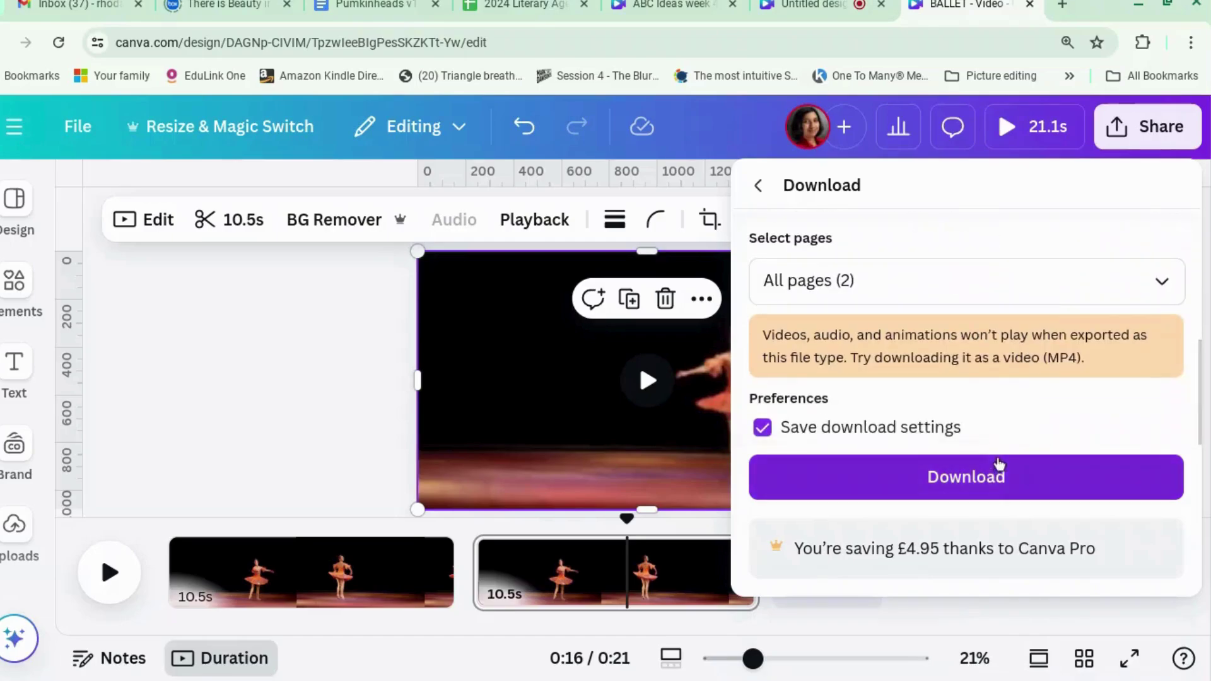
{"action": "left_click", "coordinate": [1158, 282]}
{"action": "left_click", "coordinate": [1161, 347]}
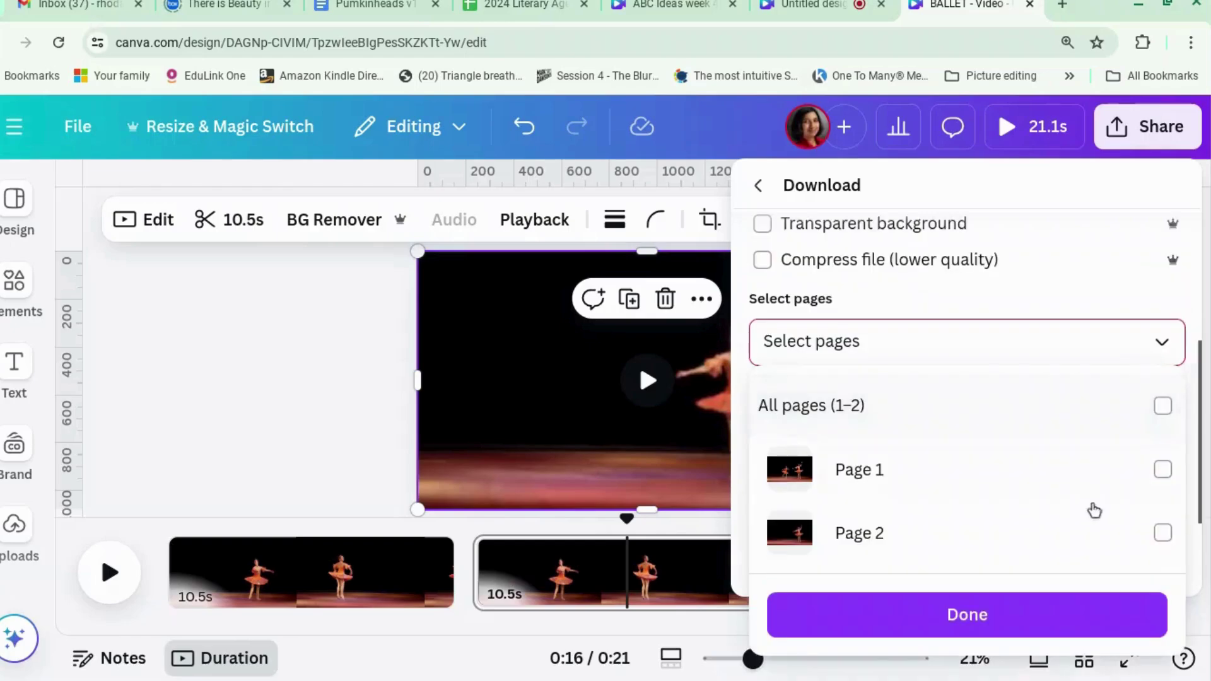
{"action": "left_click", "coordinate": [1166, 541]}
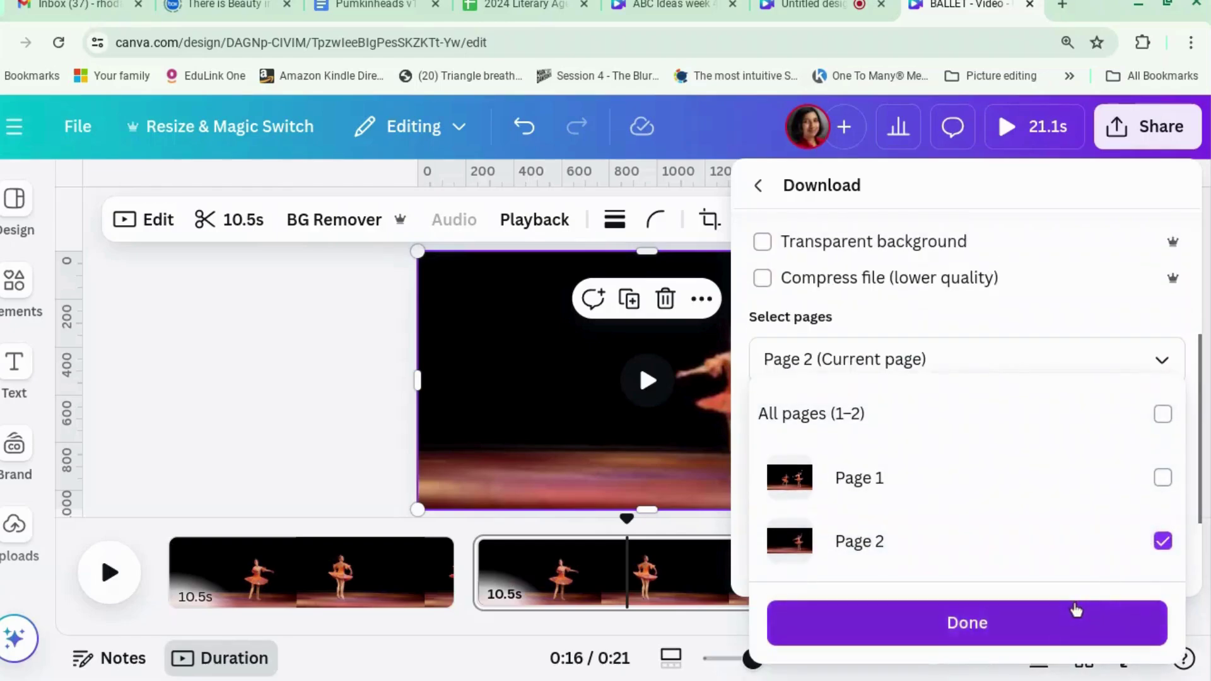
{"action": "left_click", "coordinate": [1076, 613]}
{"action": "left_click", "coordinate": [1044, 479]}
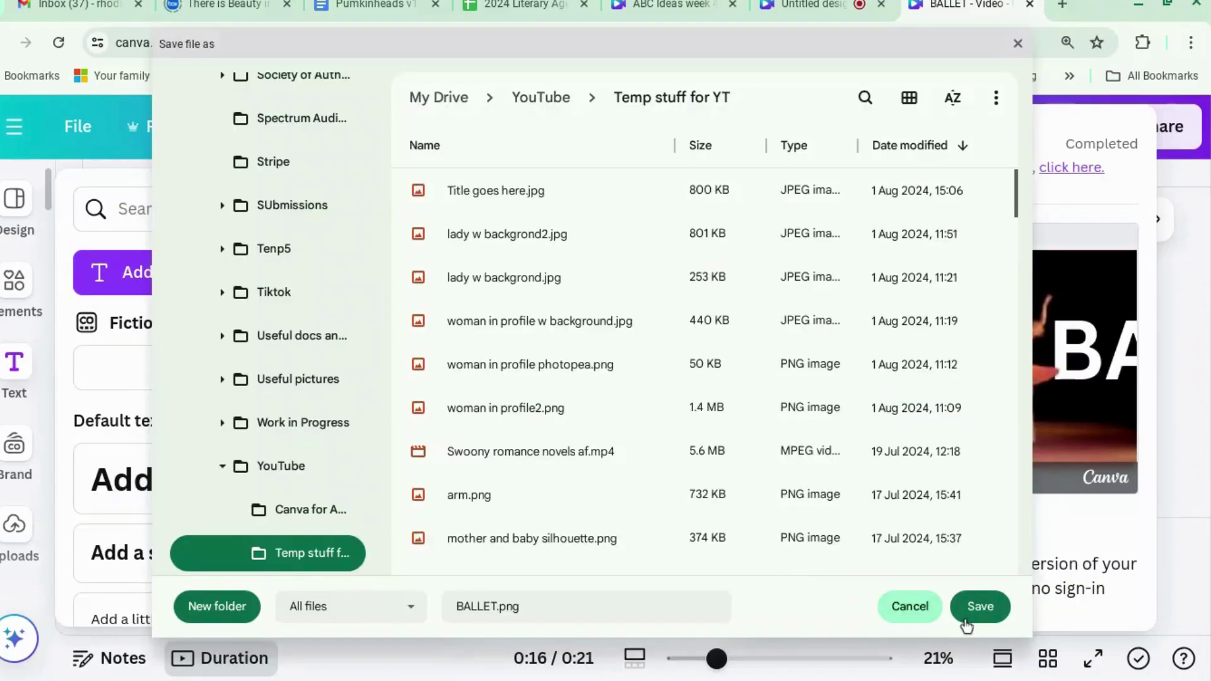
{"action": "left_click", "coordinate": [981, 607]}
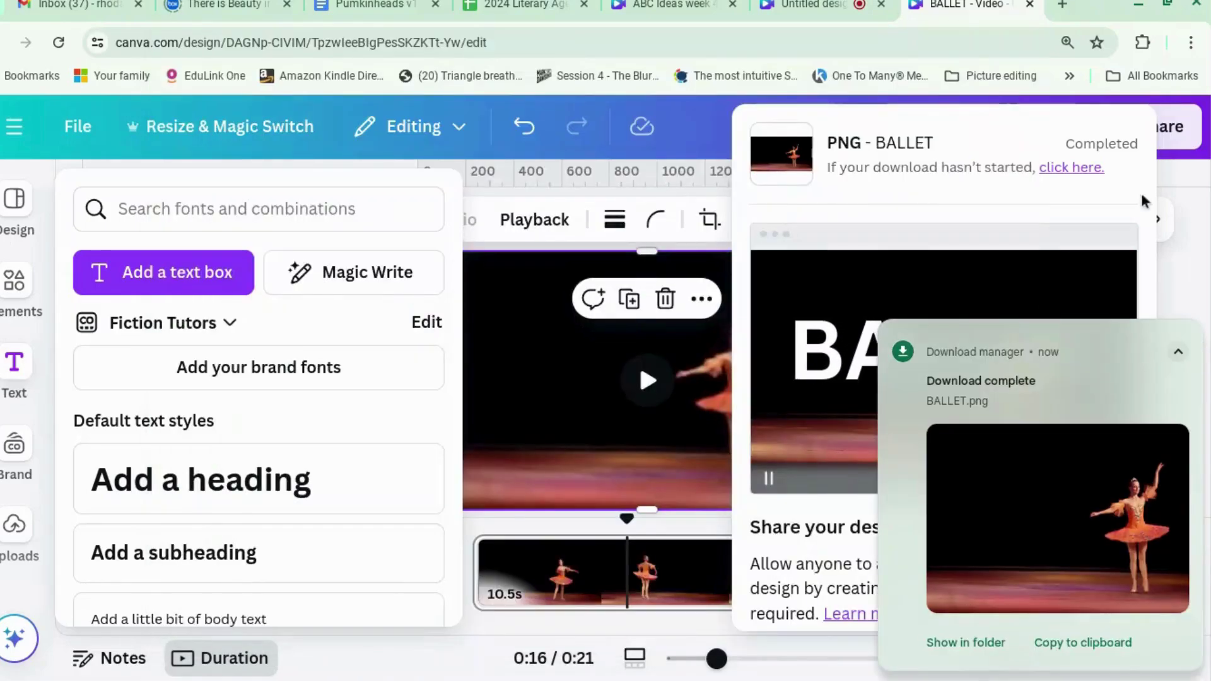
- Upload the saved BALLET.png still to the design's image uploads
{"action": "key", "text": "Escape"}
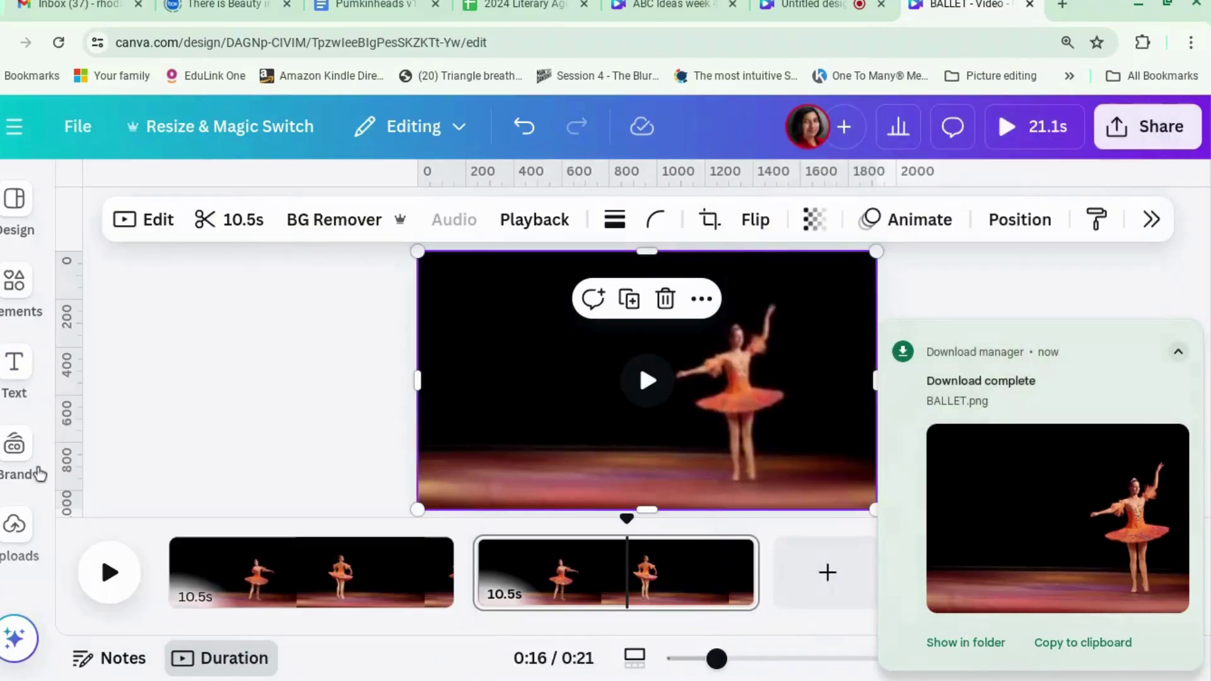
{"action": "left_click", "coordinate": [14, 522]}
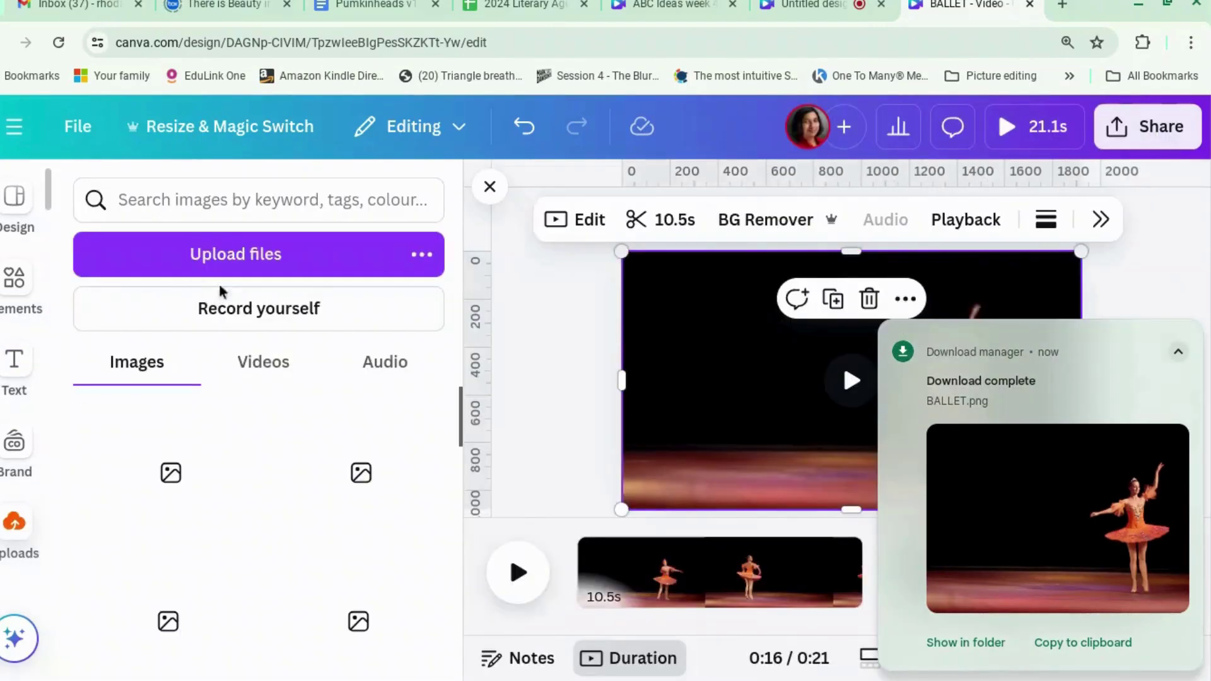
{"action": "left_click", "coordinate": [264, 272]}
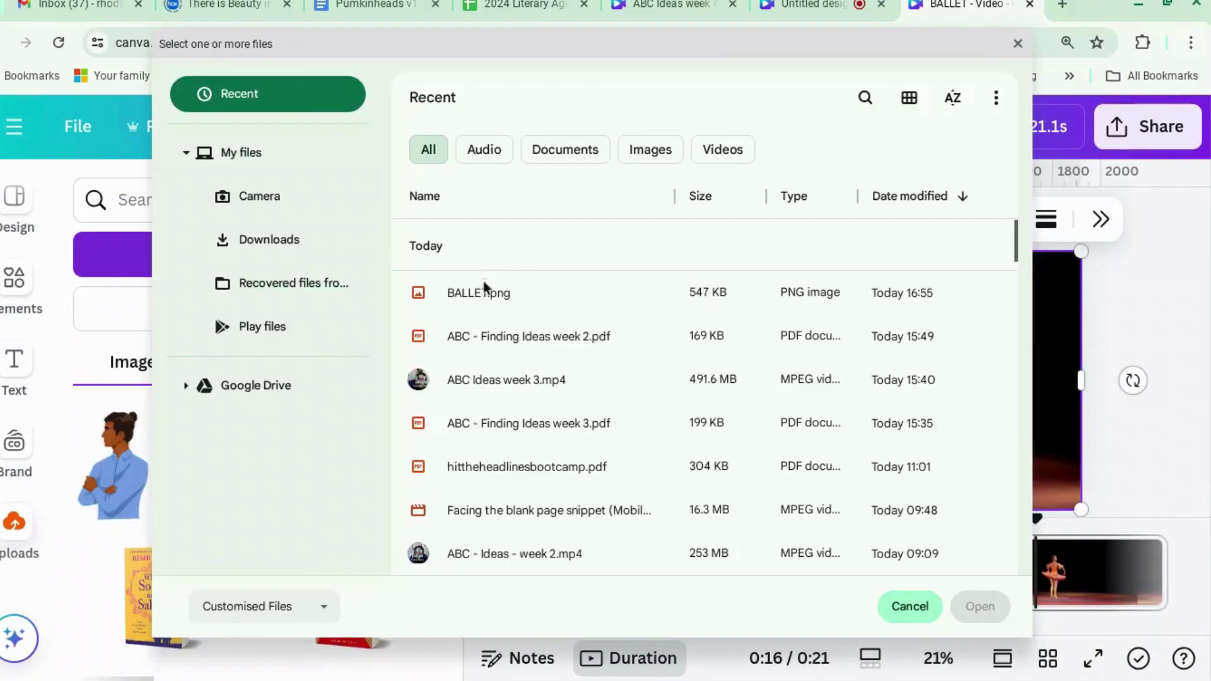
{"action": "left_click", "coordinate": [486, 290]}
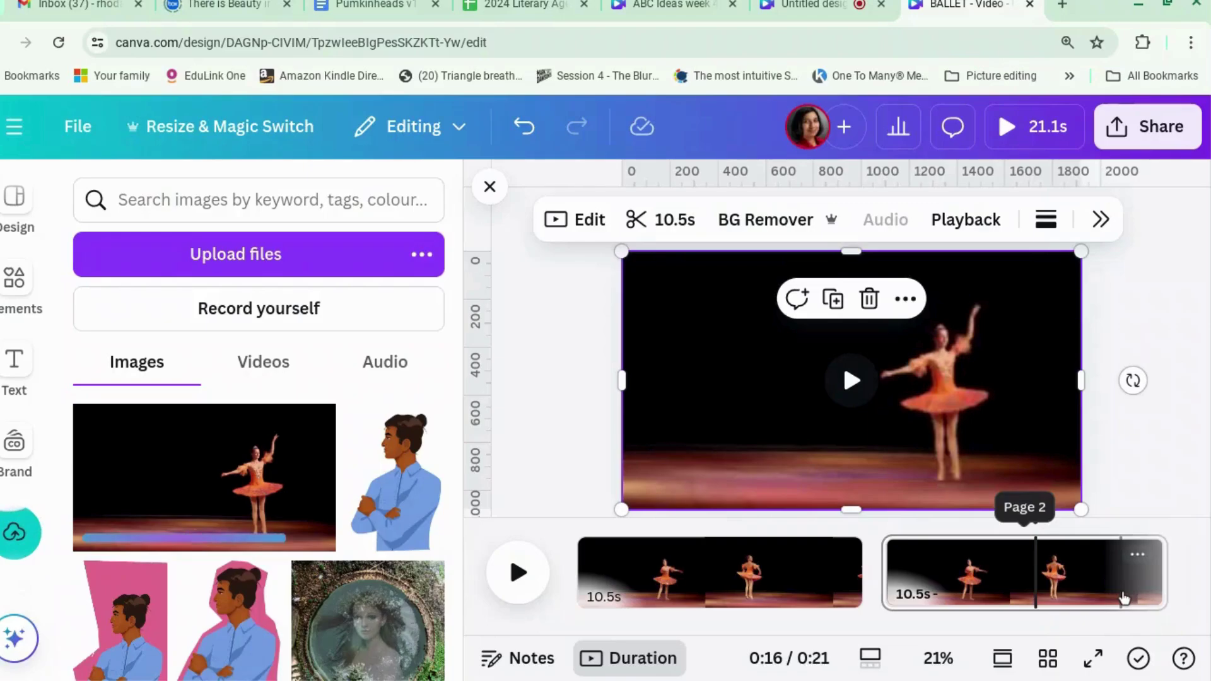
- Delete the duplicated second page and add a blank page after the first one
{"action": "left_click", "coordinate": [1124, 598]}
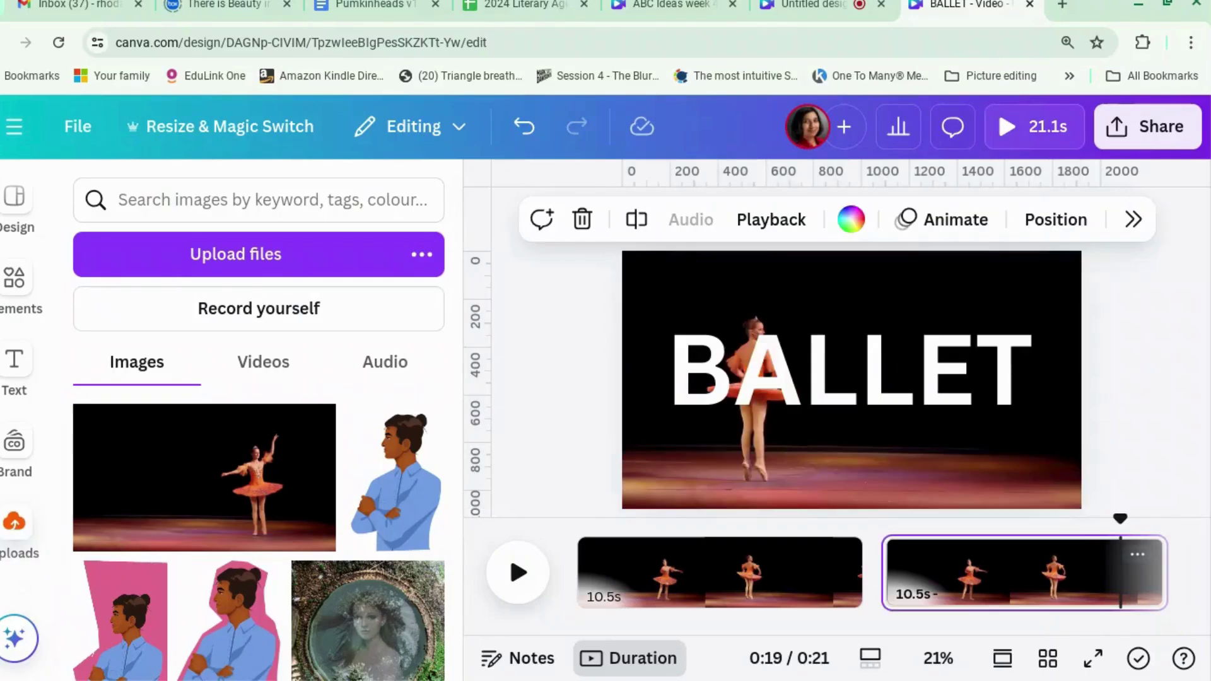
{"action": "right_click", "coordinate": [1101, 497]}
{"action": "left_click", "coordinate": [1074, 306]}
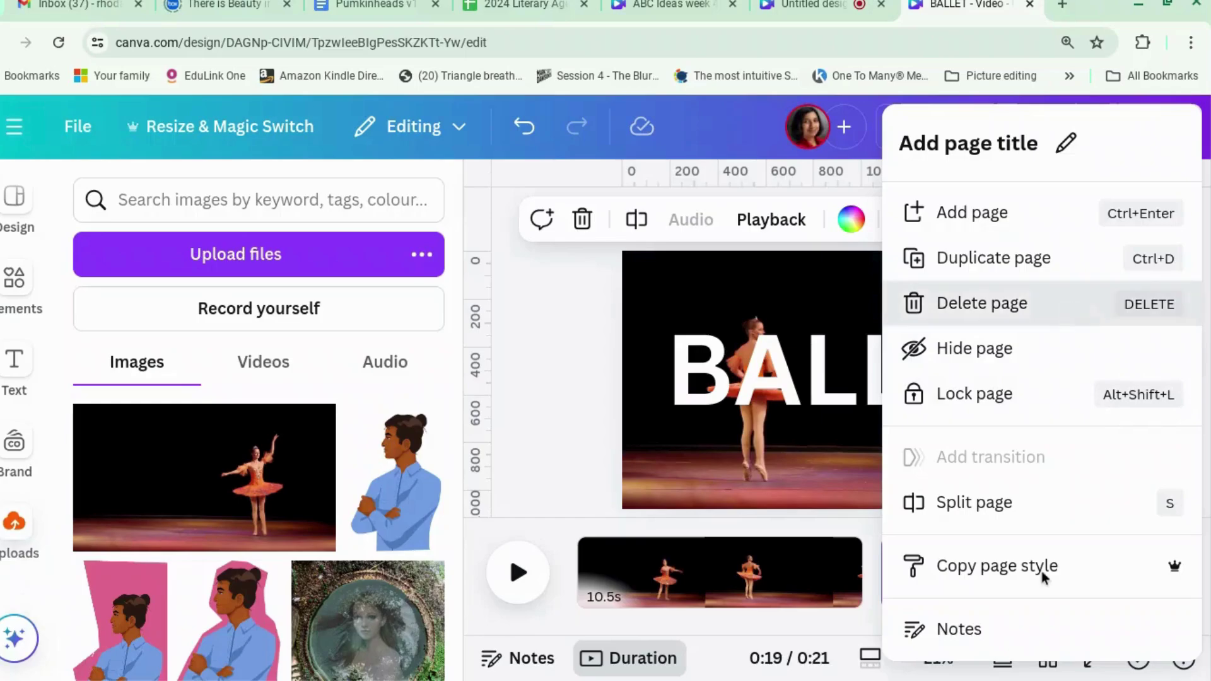
{"action": "left_click", "coordinate": [981, 591]}
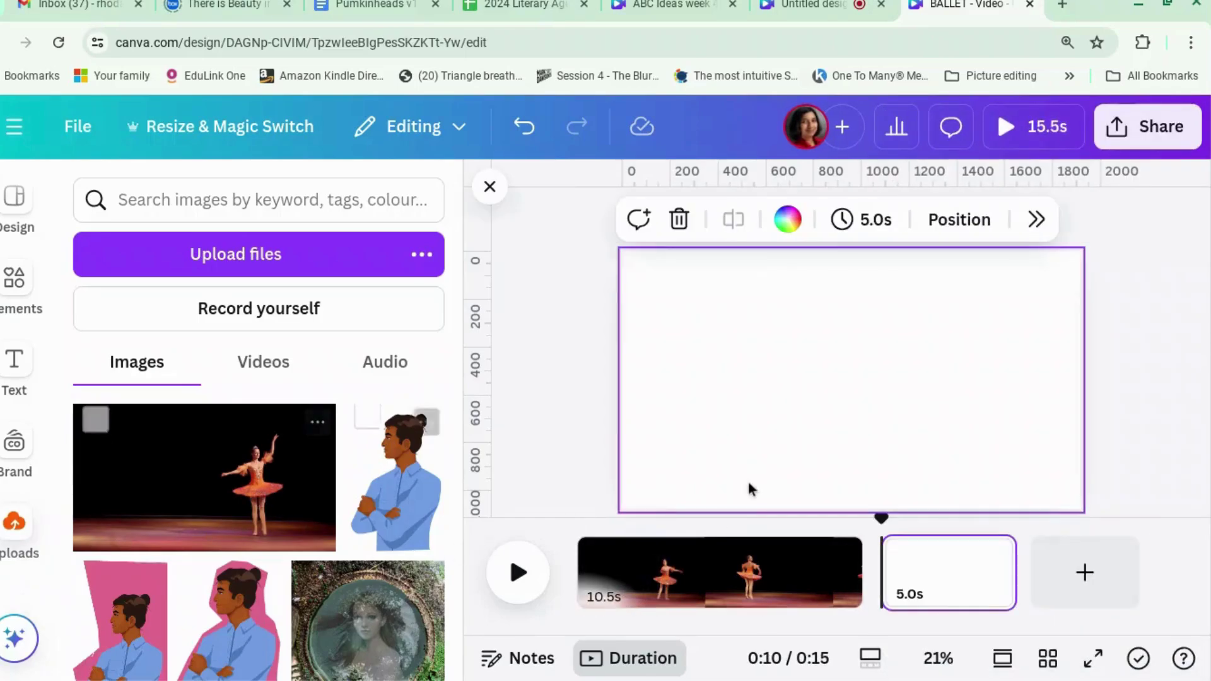
- Place the uploaded ballerina still on the blank page, enlarge it to cover the whole canvas, and close the uploads
{"action": "left_click", "coordinate": [229, 489]}
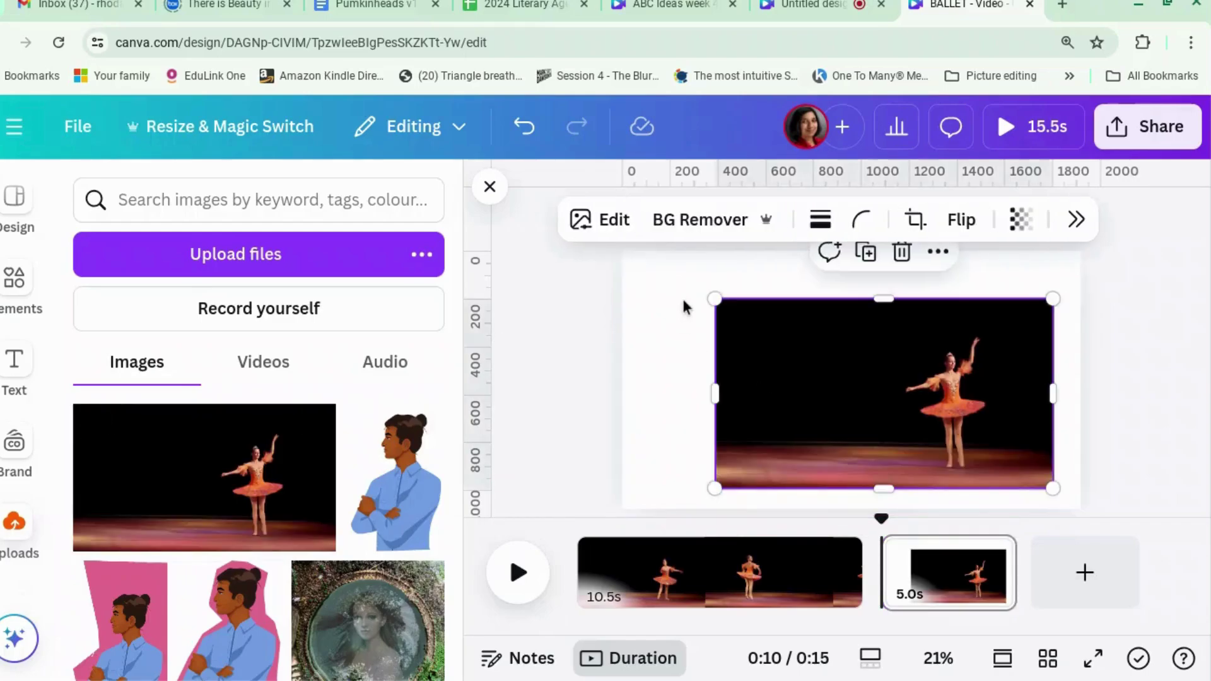
{"action": "left_click_drag", "start_coordinate": [715, 298], "coordinate": [603, 258]}
{"action": "left_click_drag", "start_coordinate": [1053, 489], "coordinate": [1076, 502]}
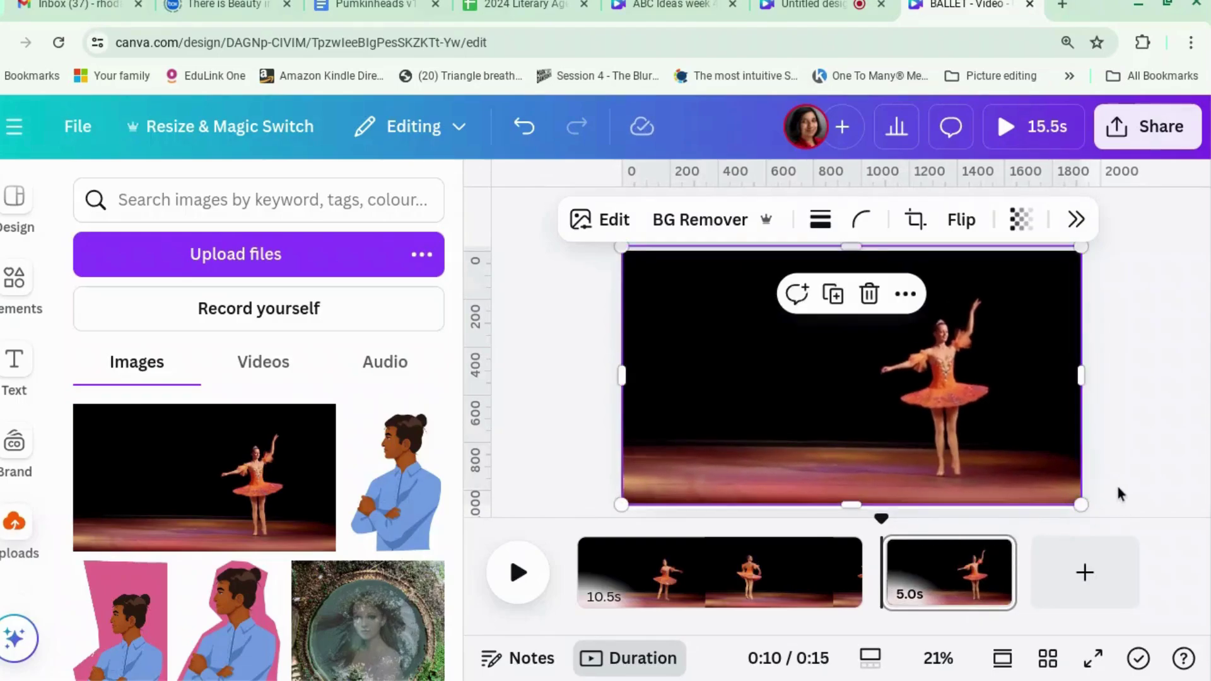
{"action": "left_click", "coordinate": [949, 392]}
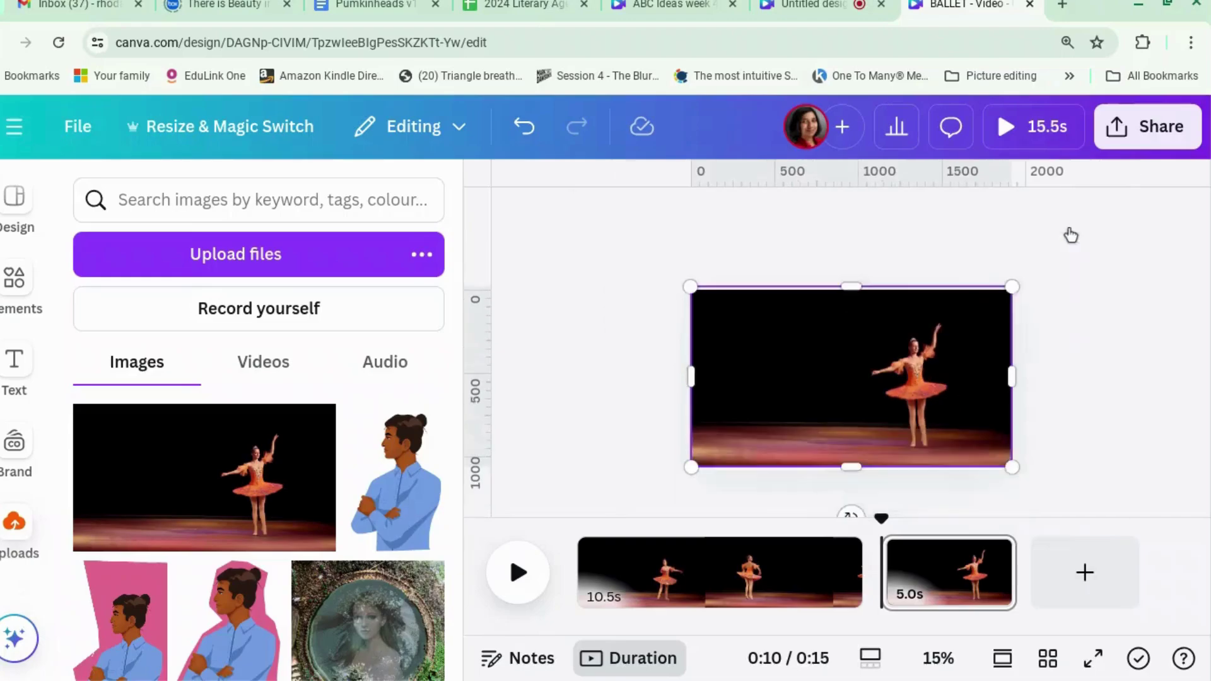
{"action": "left_click", "coordinate": [711, 305]}
{"action": "left_click", "coordinate": [1096, 347]}
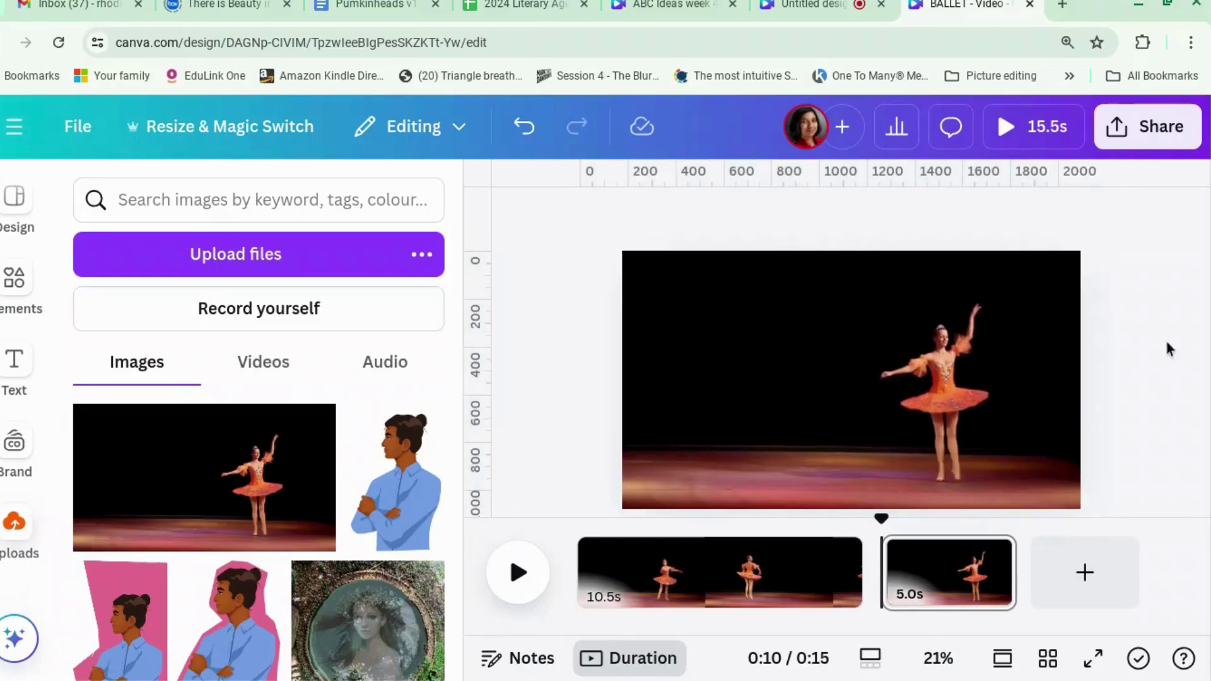
{"action": "left_click", "coordinate": [1032, 332]}
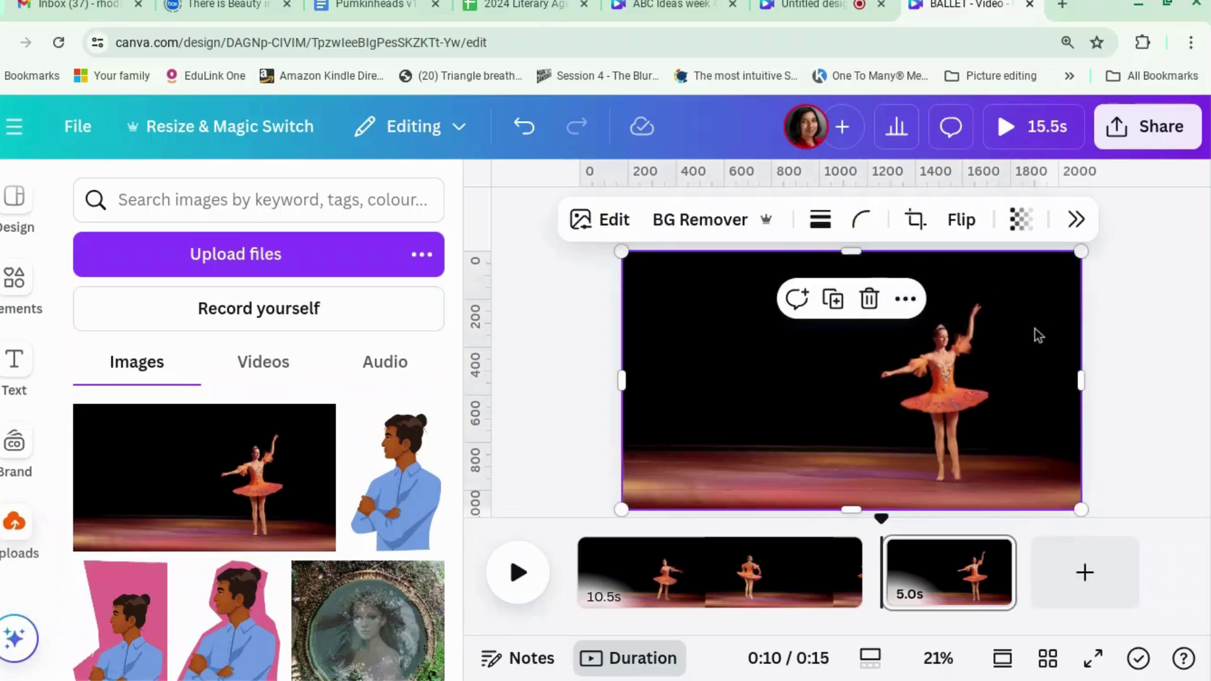
{"action": "left_click", "coordinate": [489, 186]}
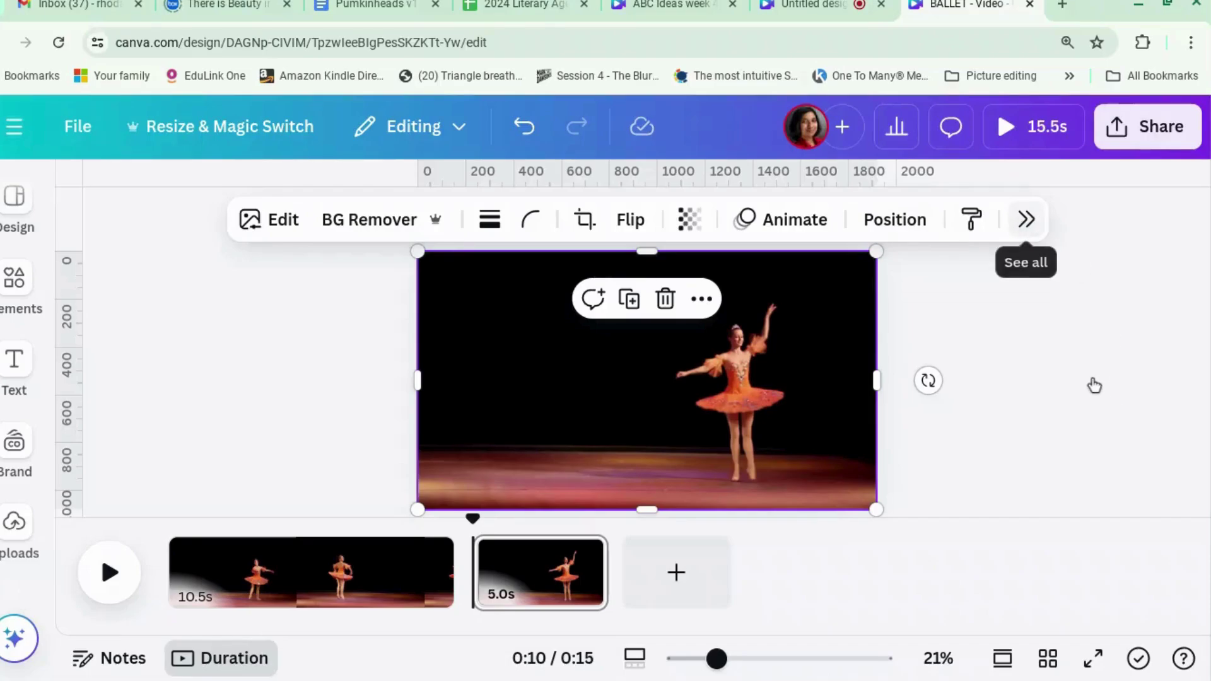
- Separate the ballerina from the second page's still with Magic Grab and delete her, leaving only the empty stage
{"action": "left_click", "coordinate": [1027, 219]}
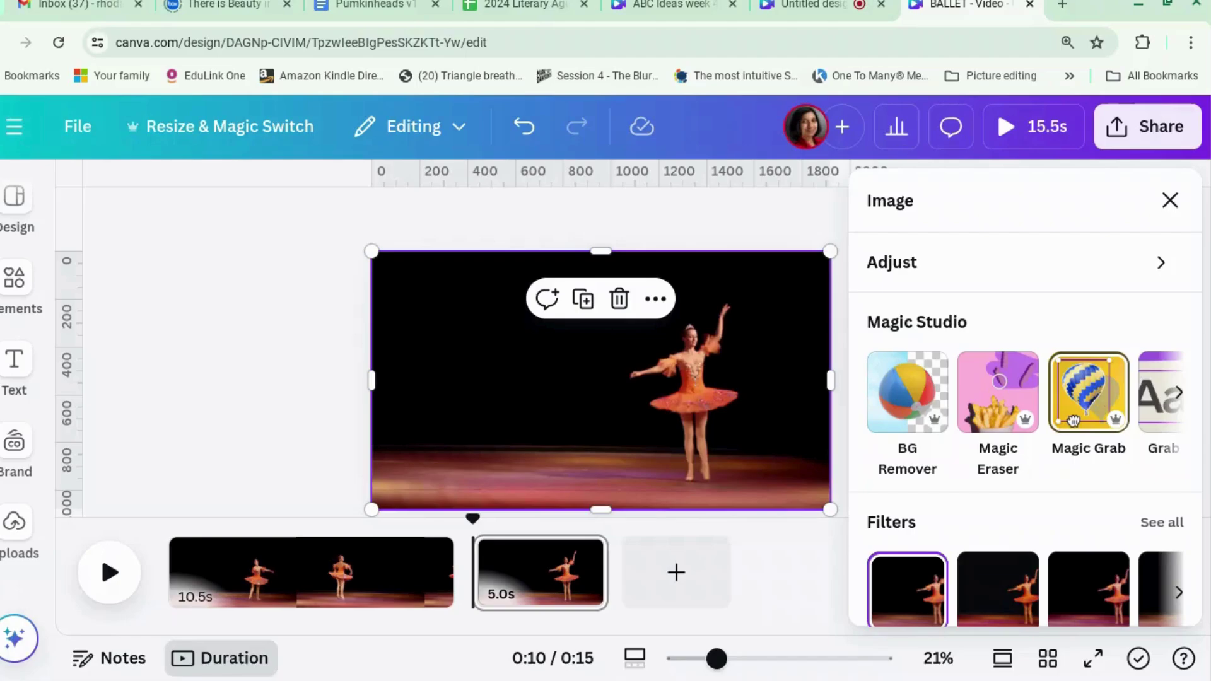
{"action": "left_click", "coordinate": [1098, 398]}
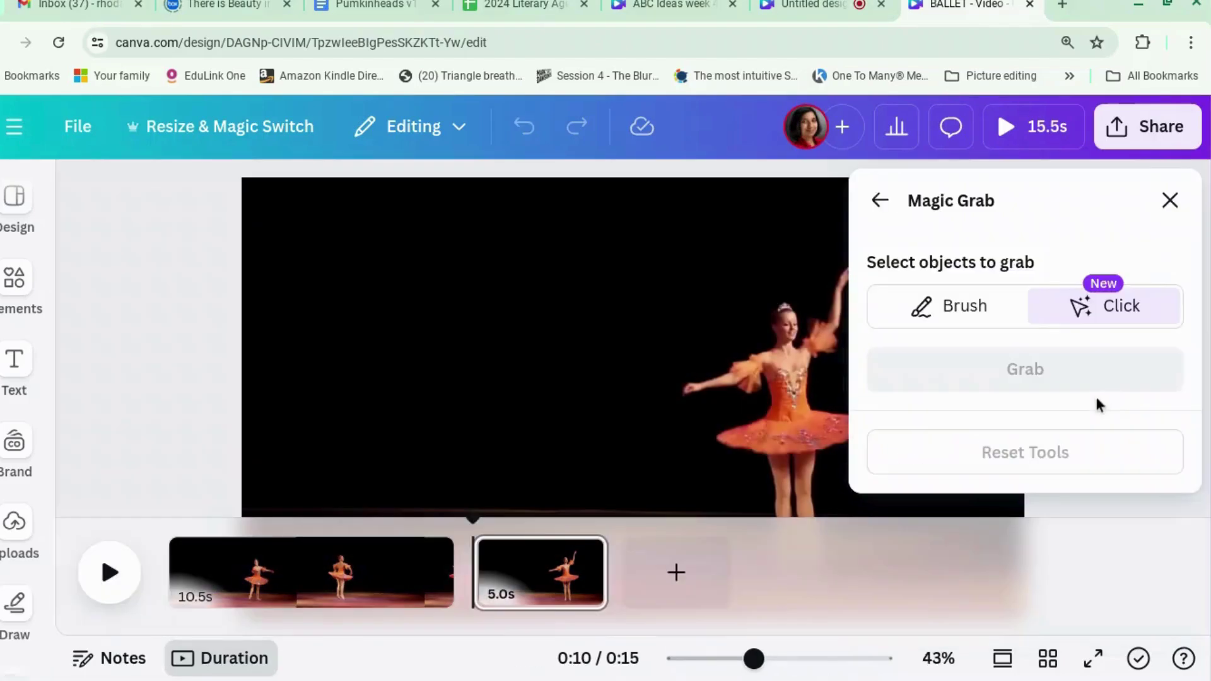
{"action": "left_click", "coordinate": [781, 428]}
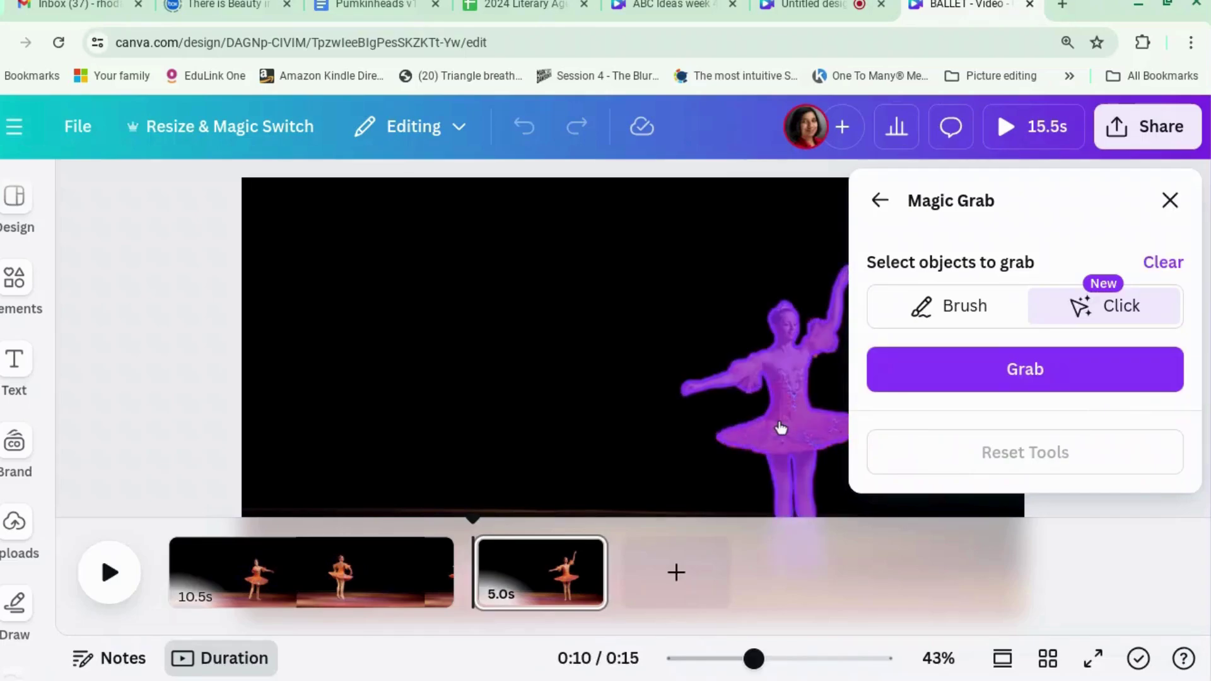
{"action": "left_click", "coordinate": [1027, 384]}
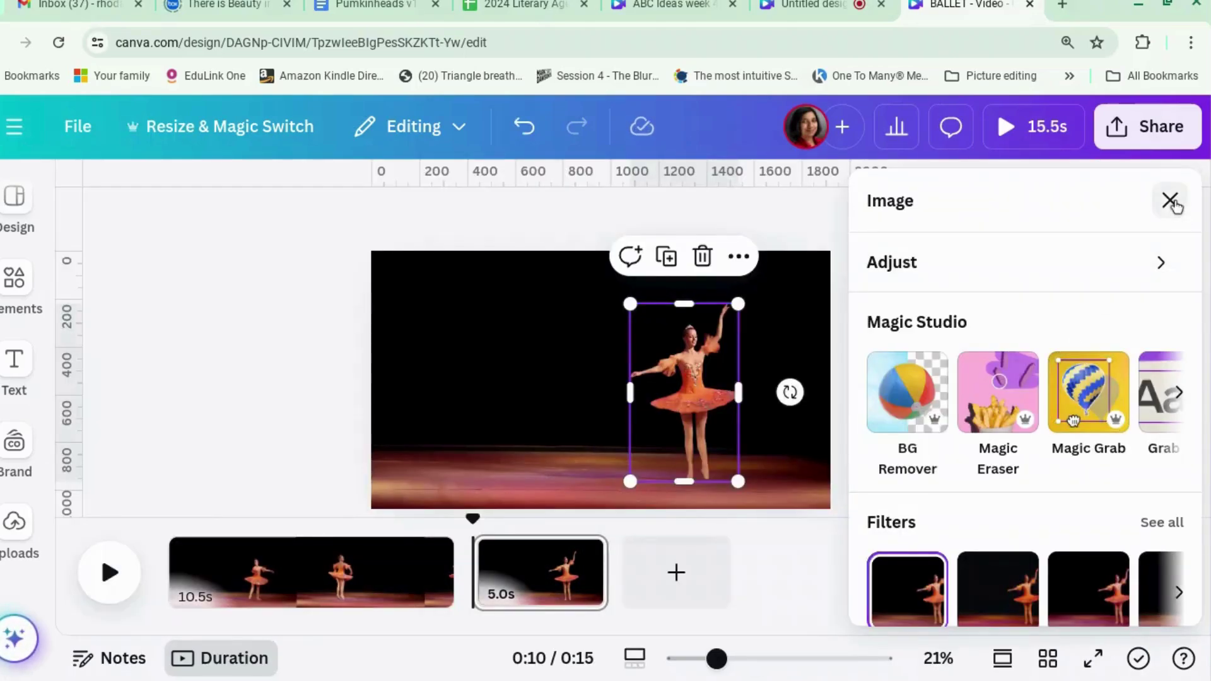
{"action": "left_click", "coordinate": [1170, 200]}
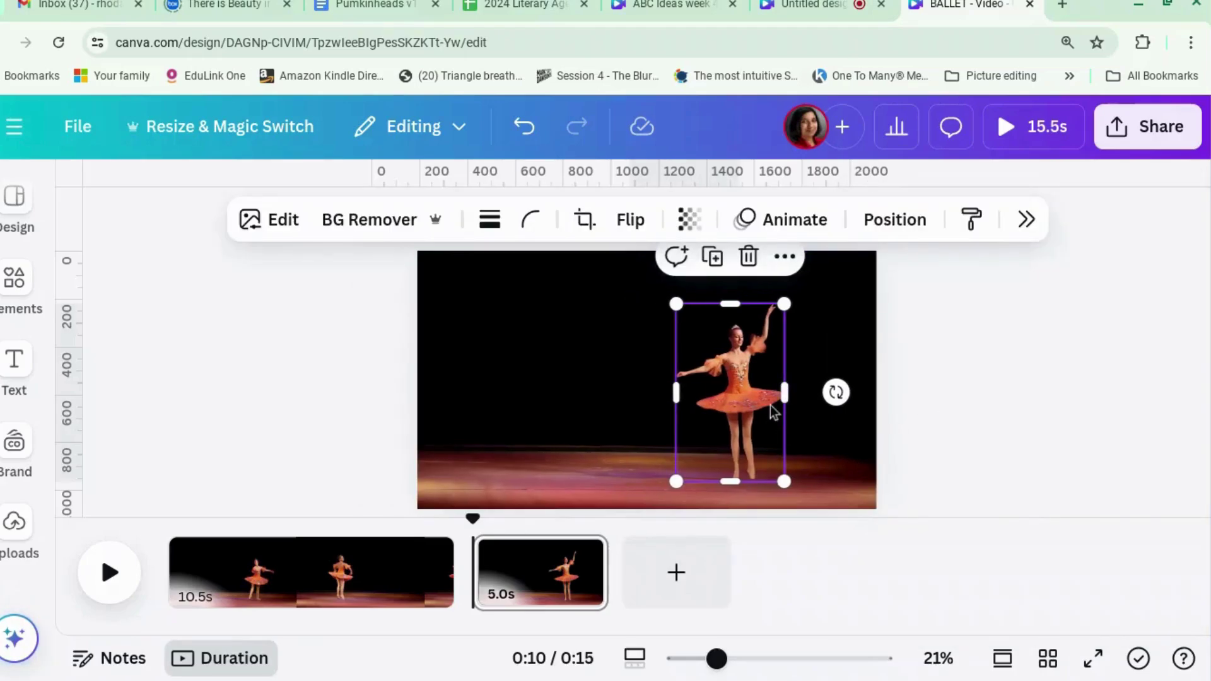
{"action": "left_click_drag", "start_coordinate": [773, 411], "coordinate": [695, 407]}
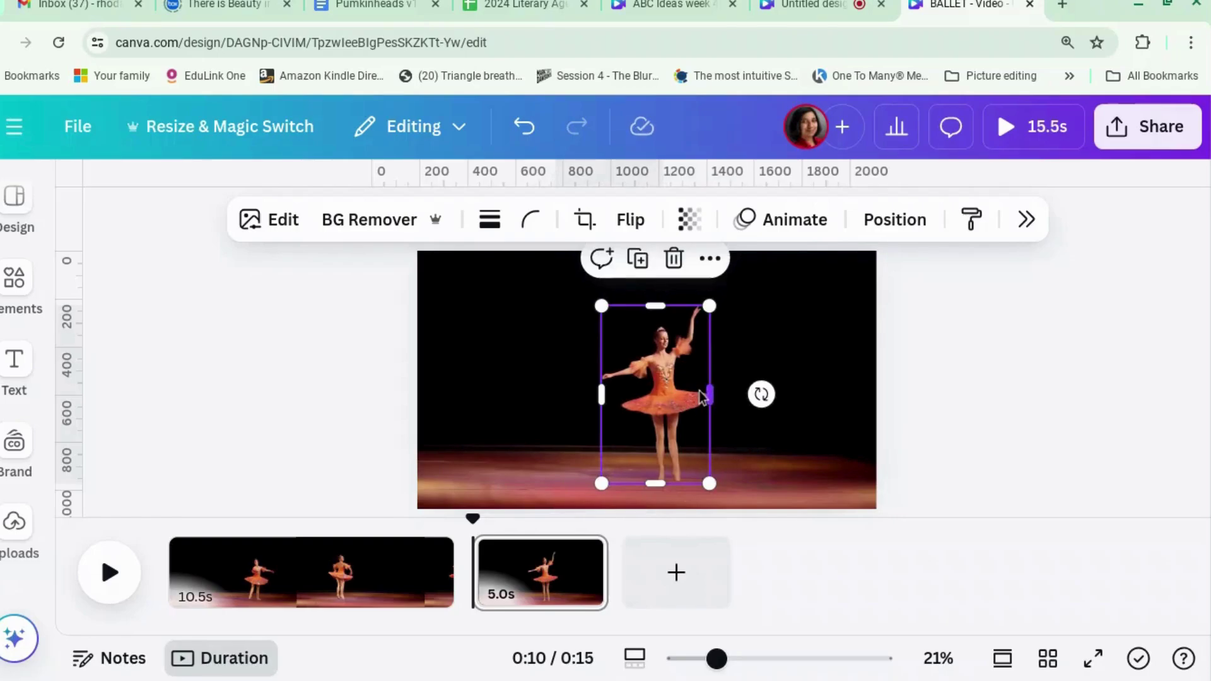
{"action": "left_click", "coordinate": [675, 260]}
- Undo the last change and delete the stage video layer beneath the BALLET text on the first page
{"action": "left_click", "coordinate": [524, 126]}
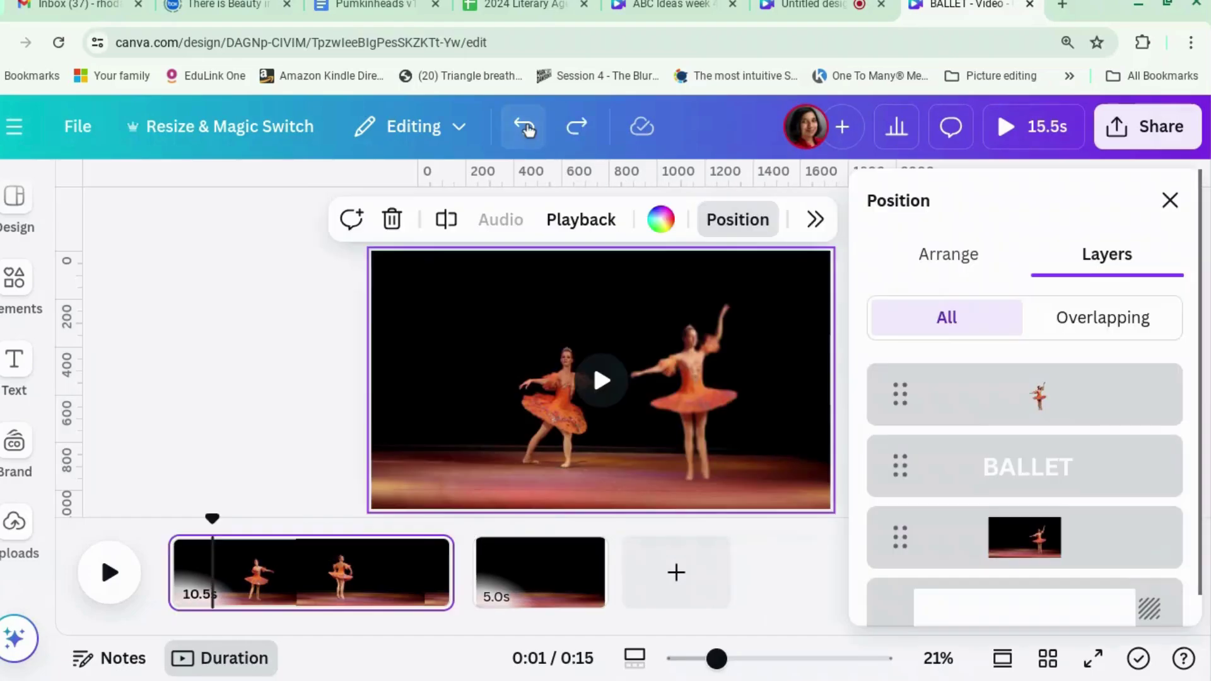
{"action": "left_click", "coordinate": [1053, 544]}
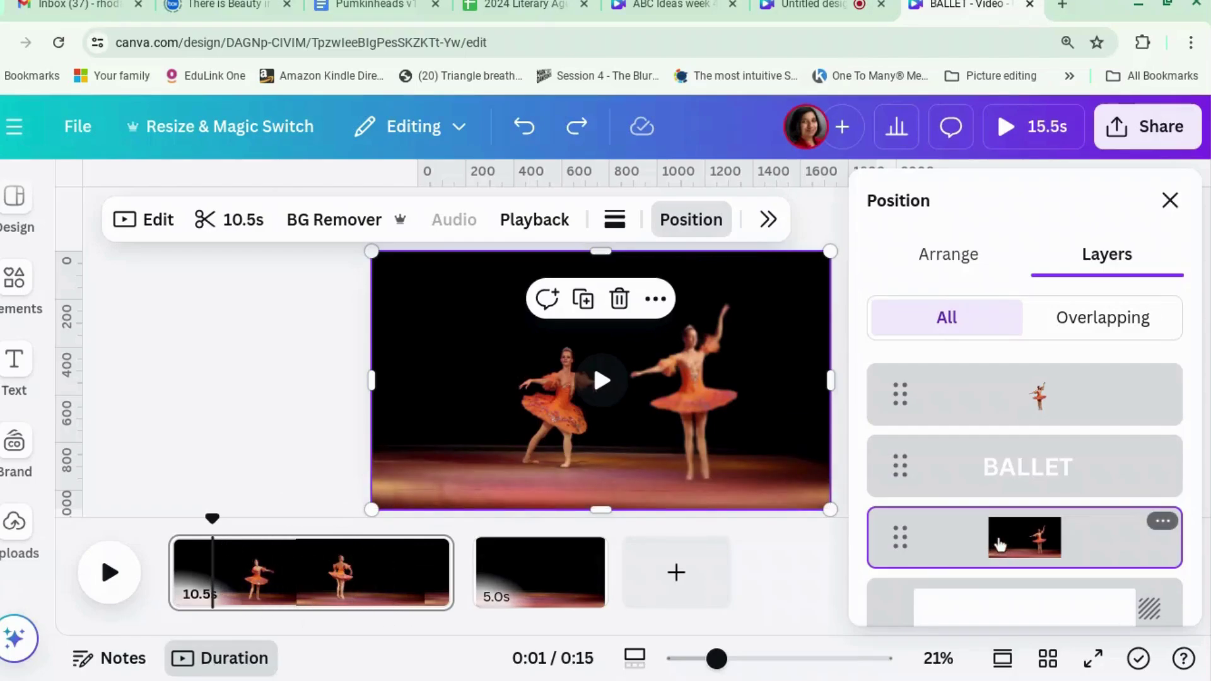
{"action": "key", "text": "Delete"}
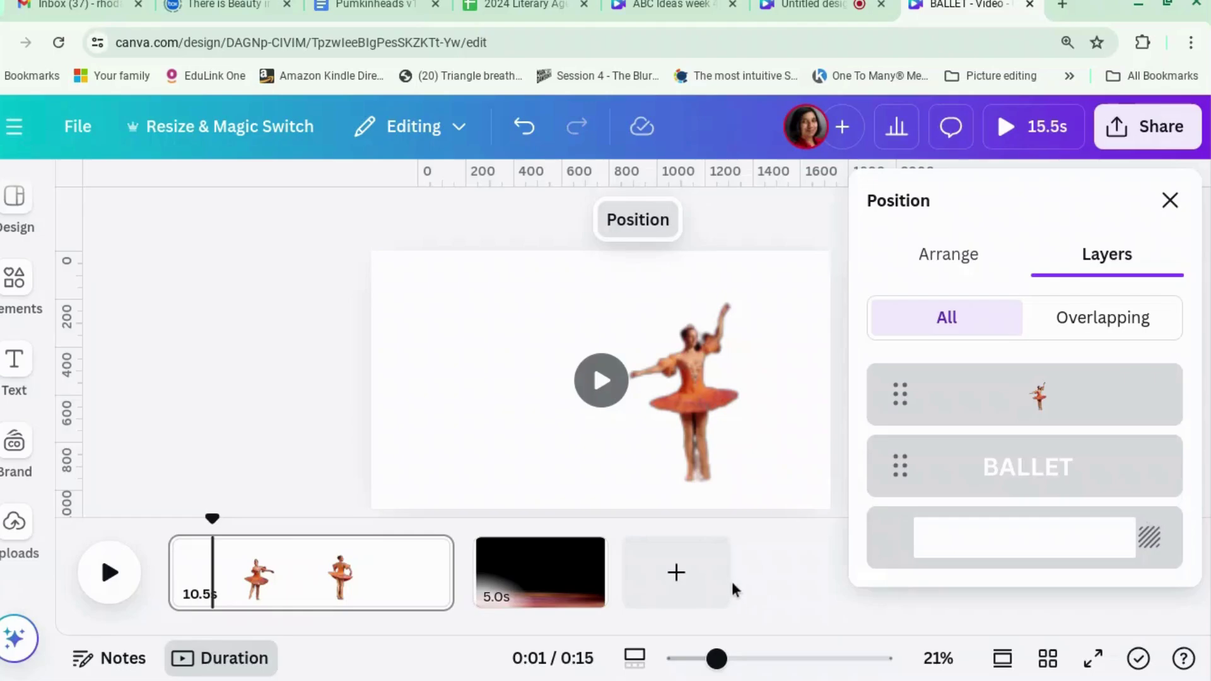
- Move the empty stage image from the second page to the first and layer it behind the ballerina and BALLET text
{"action": "left_click", "coordinate": [555, 598]}
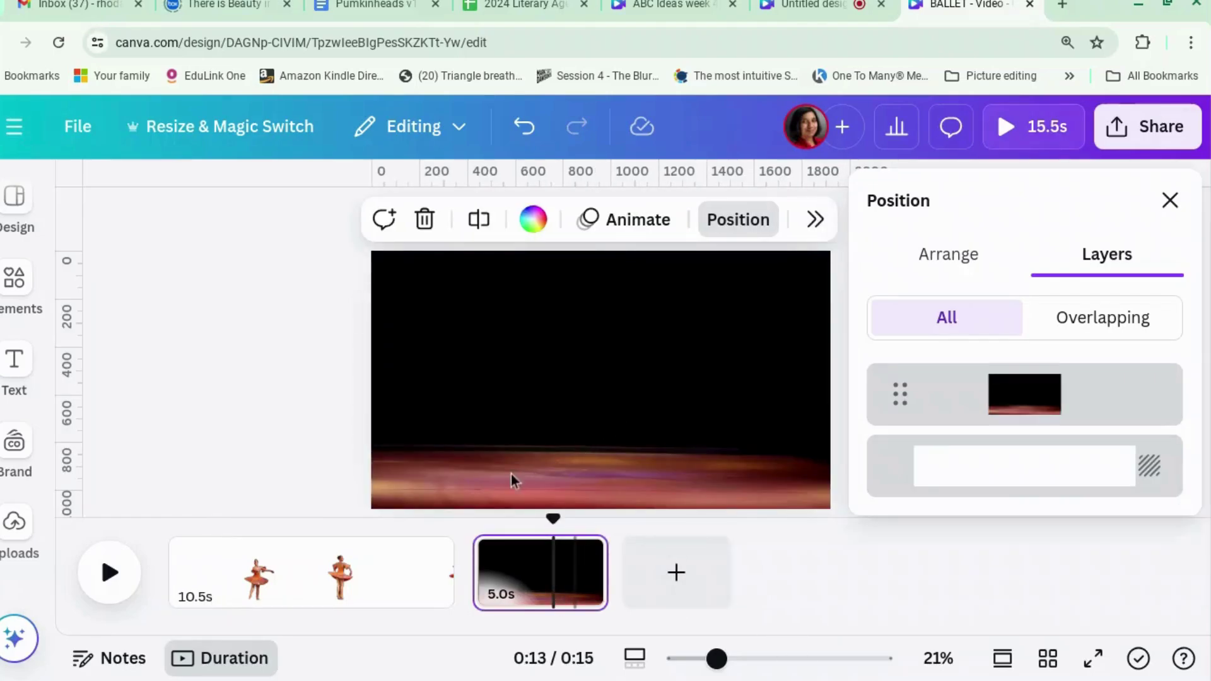
{"action": "left_click", "coordinate": [448, 441]}
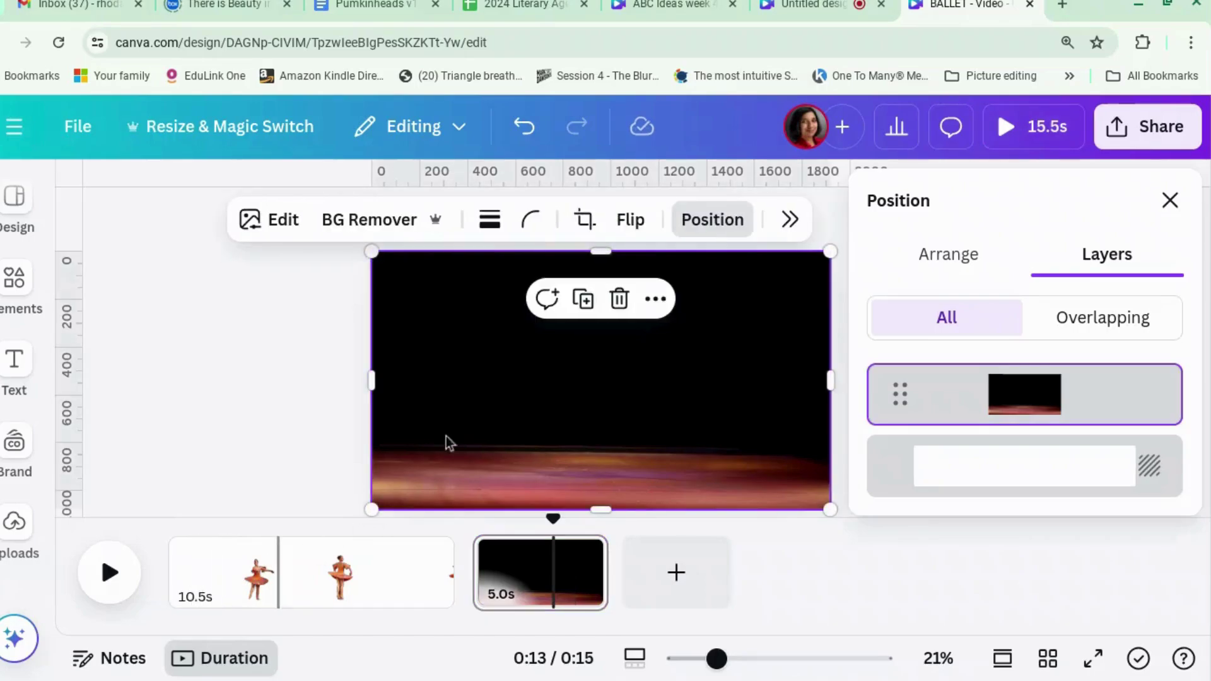
{"action": "left_click_drag", "start_coordinate": [426, 478], "coordinate": [222, 577]}
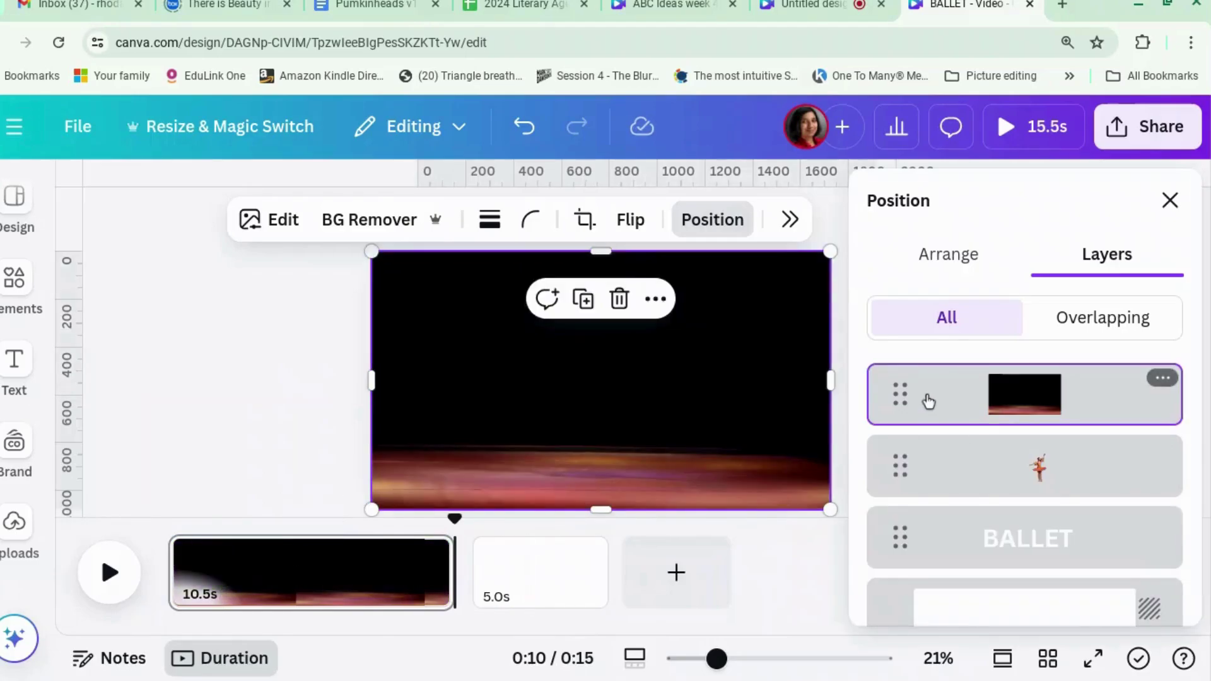
{"action": "left_click_drag", "start_coordinate": [927, 400], "coordinate": [930, 540]}
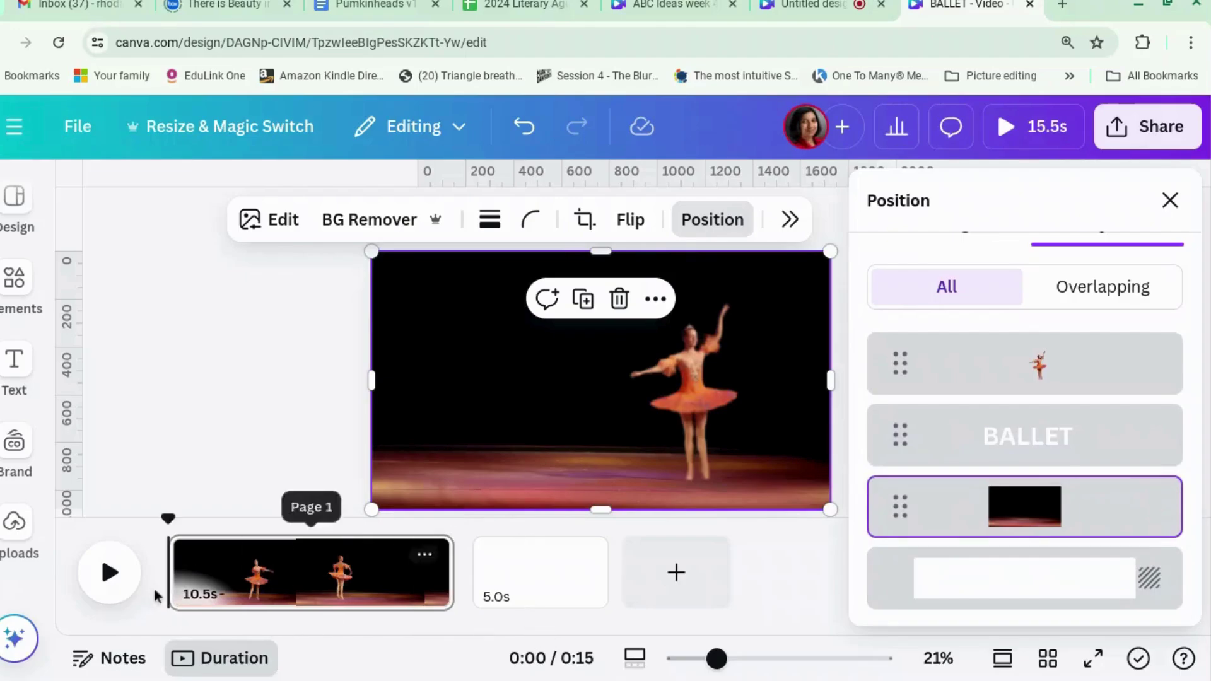
- Play back the video from the start and delete the blank second page
{"action": "left_click", "coordinate": [125, 579]}
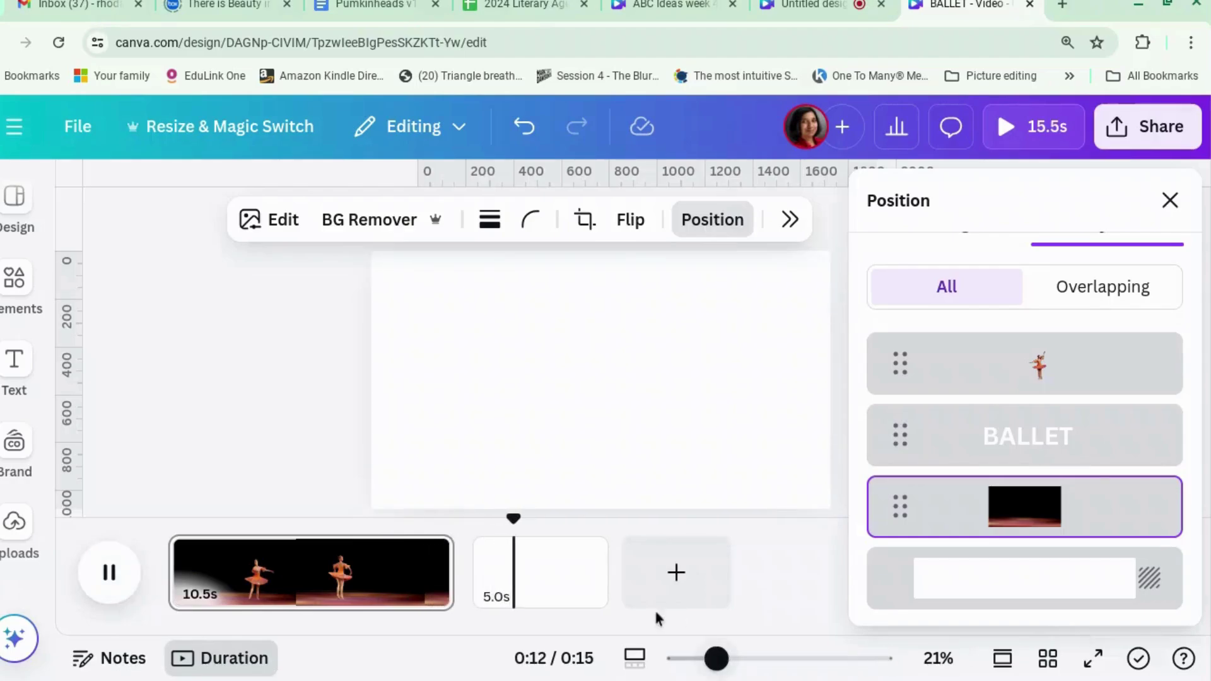
{"action": "left_click", "coordinate": [548, 574]}
{"action": "left_click", "coordinate": [576, 552]}
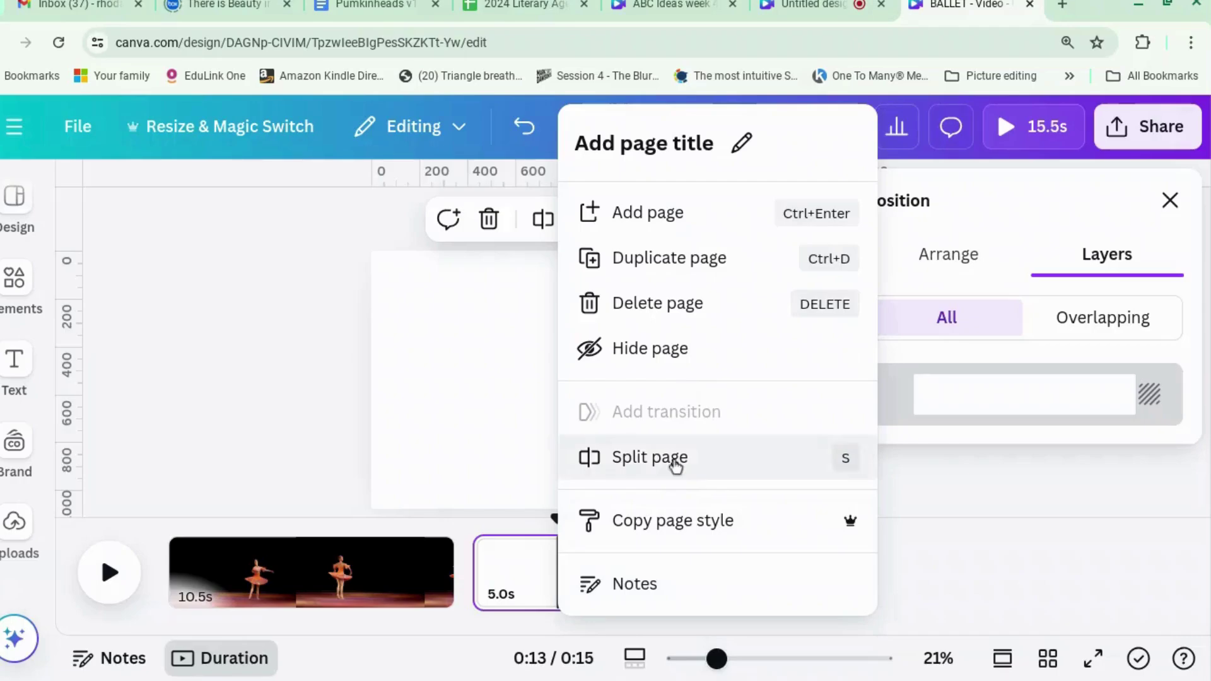
{"action": "left_click", "coordinate": [725, 303]}
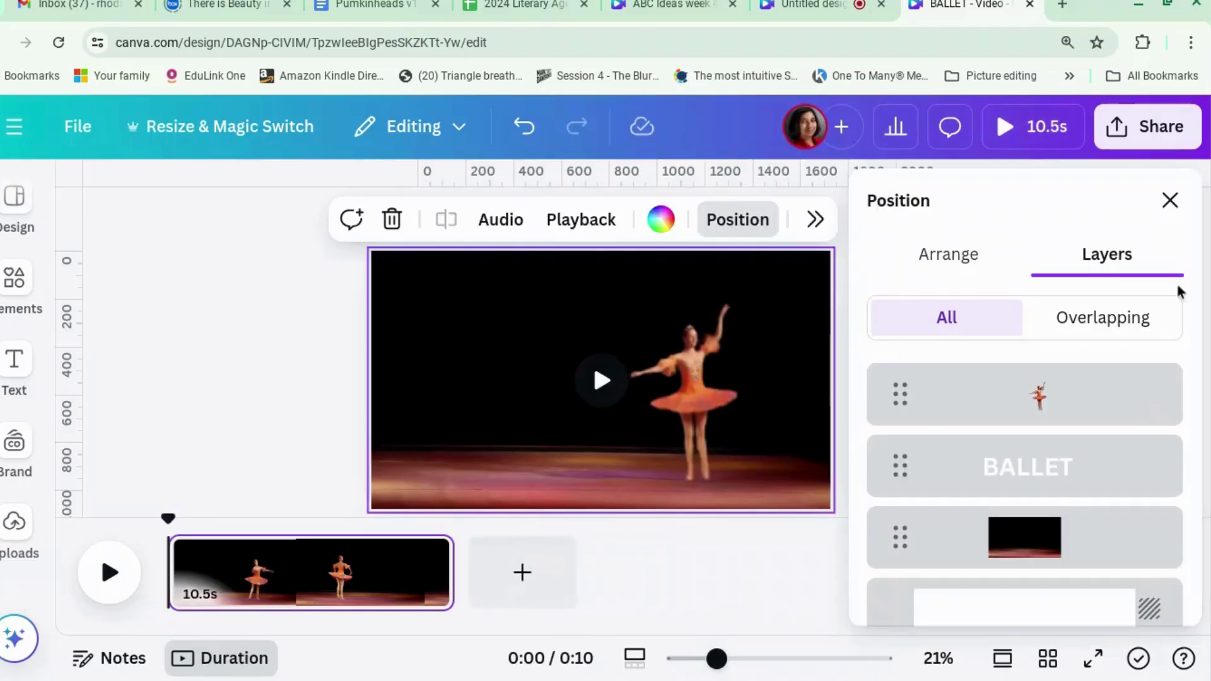
- Close the layers list, preview the finished video in the enlarged player, and exit the preview
{"action": "left_click", "coordinate": [1170, 200]}
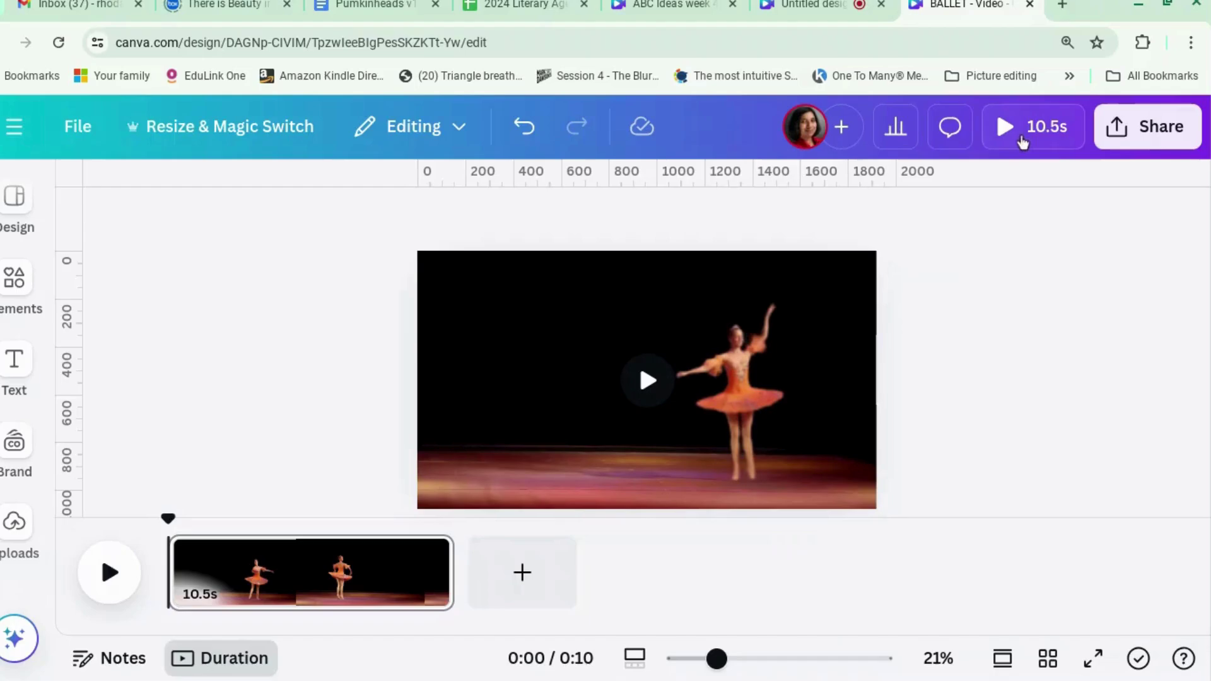
{"action": "left_click", "coordinate": [1023, 138]}
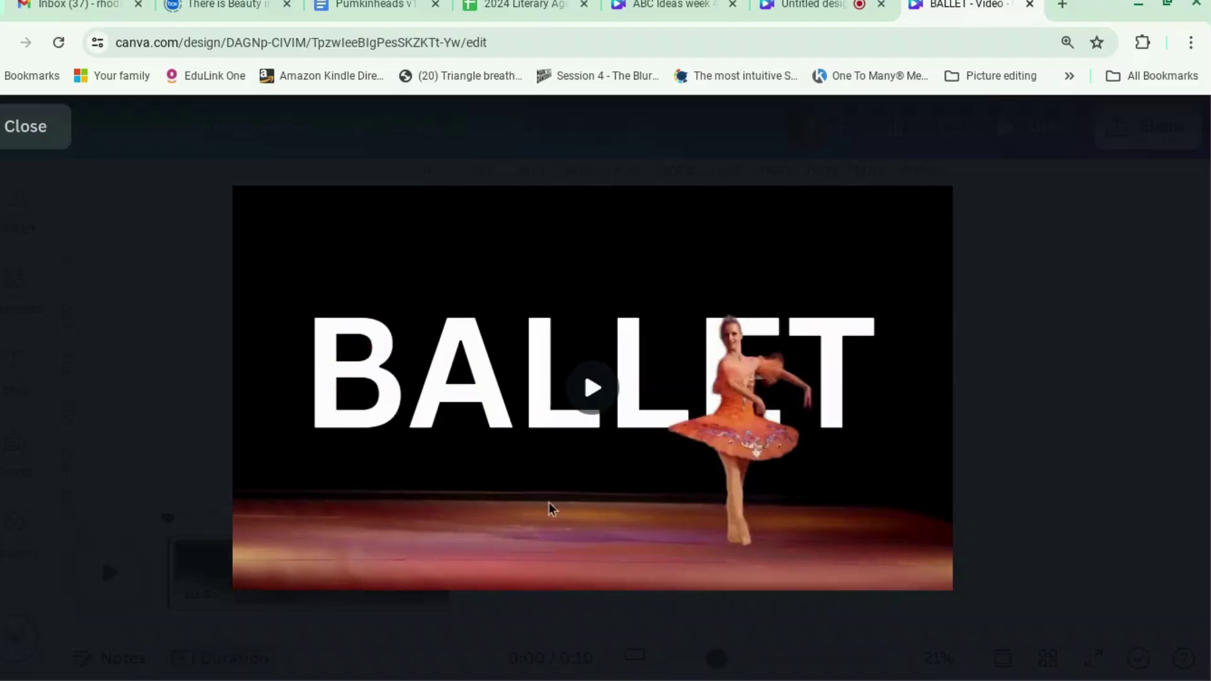
{"action": "left_click", "coordinate": [58, 138]}
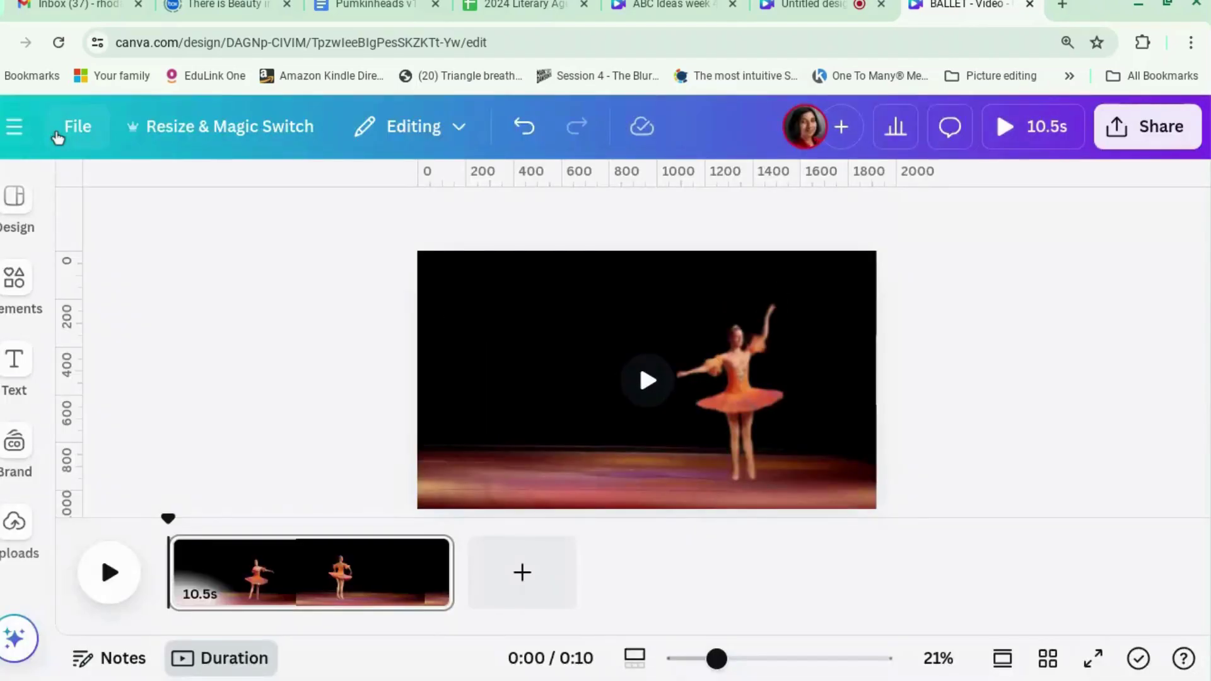